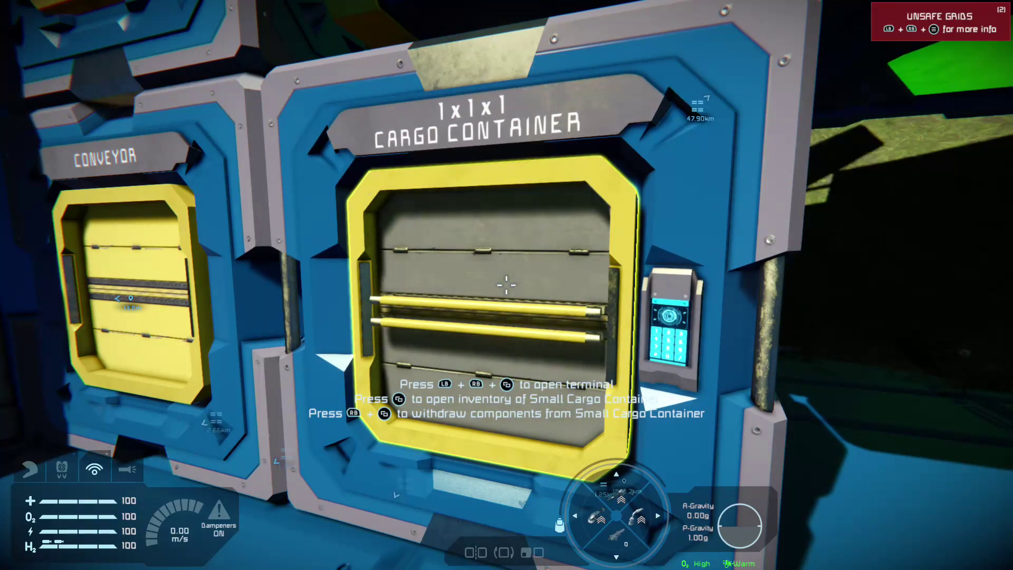
Open the terminal on Small Cargo Container 4 to show its inventory beside the character's
{"action": "key", "text": "f"}
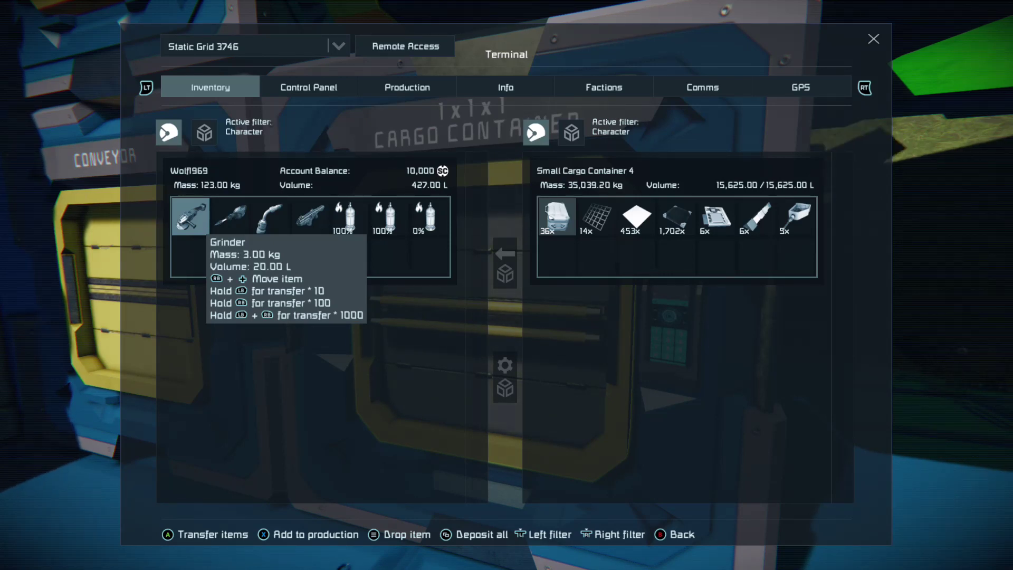
{"action": "key", "text": "Right"}
{"action": "key", "text": "Right"}
{"action": "key", "text": "Right"}
{"action": "key", "text": "Right"}
{"action": "key", "text": "Right"}
{"action": "key", "text": "Right"}
{"action": "key", "text": "Right"}
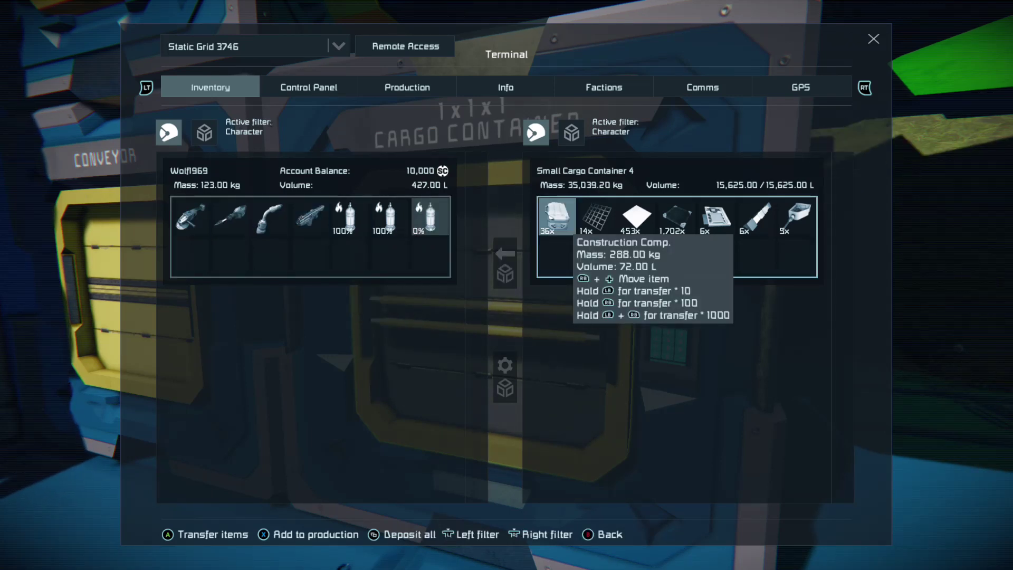
{"action": "key", "text": "a"}
{"action": "key", "text": "a"}
{"action": "key", "text": "a"}
{"action": "key", "text": "a"}
{"action": "key", "text": "a"}
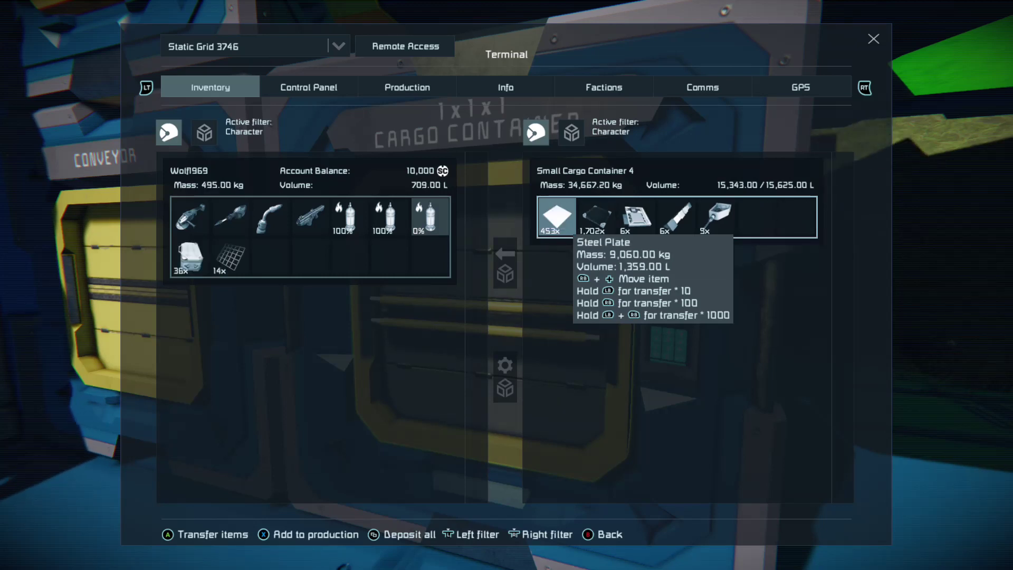
{"action": "key", "text": "Return"}
{"action": "key", "text": "Return"}
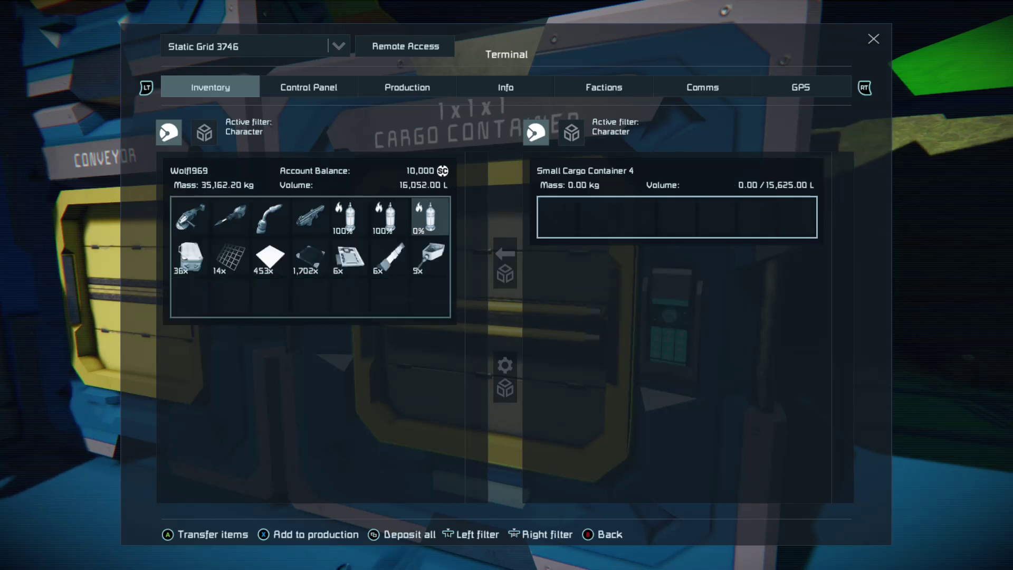
{"action": "key", "text": "Left"}
{"action": "key", "text": "Left"}
{"action": "key", "text": "Left"}
{"action": "key", "text": "Left"}
{"action": "key", "text": "Left"}
{"action": "key", "text": "Left"}
{"action": "key", "text": "Left"}
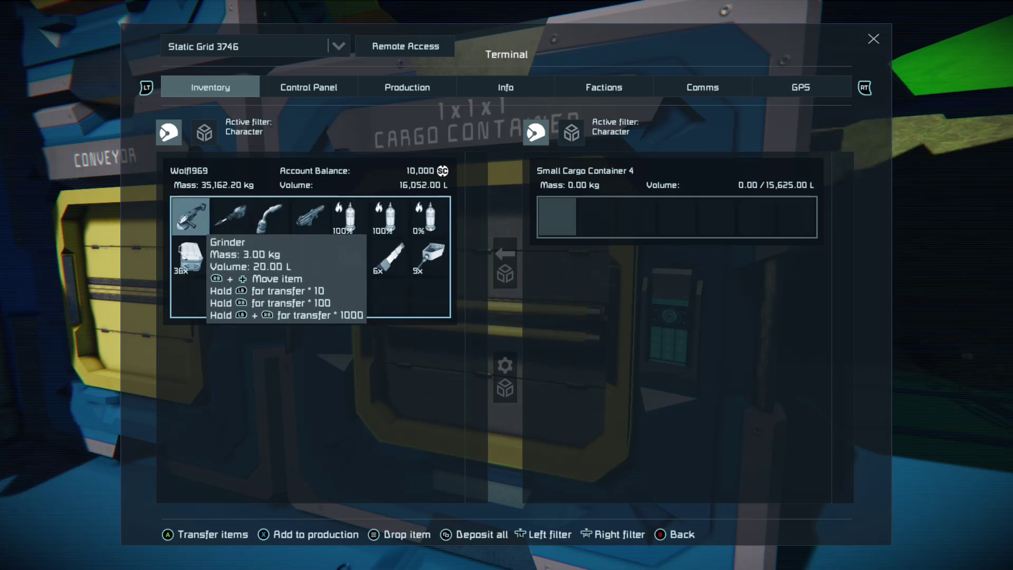
{"action": "key", "text": "Down"}
{"action": "key", "text": "Right"}
{"action": "key", "text": "Right"}
{"action": "key", "text": "Right"}
{"action": "key", "text": "Right"}
{"action": "key", "text": "Right"}
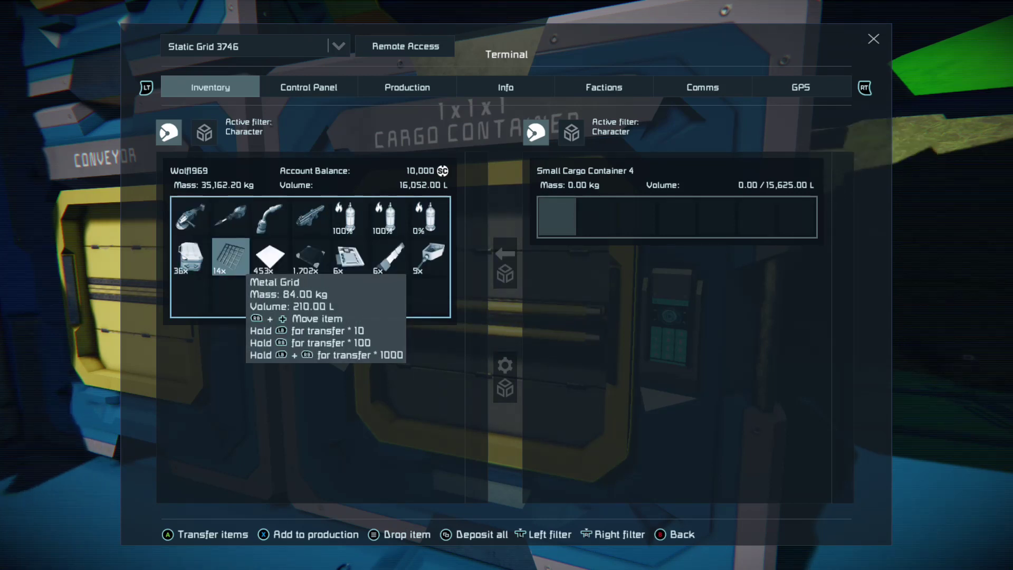
{"action": "key", "text": "Right"}
{"action": "key", "text": "Left"}
{"action": "key", "text": "Left"}
{"action": "key", "text": "Left"}
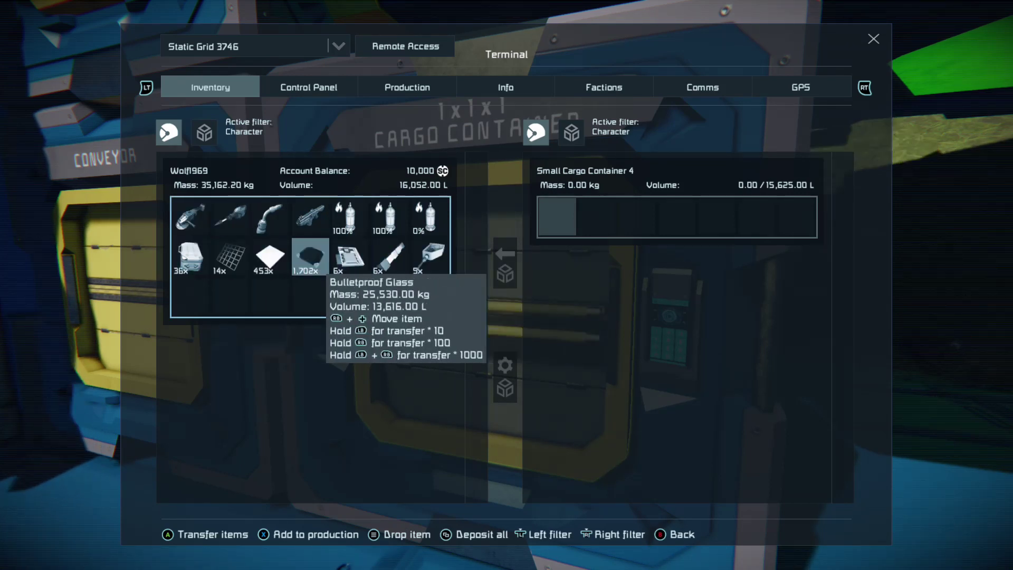
{"action": "key", "text": "Right"}
{"action": "key", "text": "Right"}
{"action": "key", "text": "Right"}
{"action": "key", "text": "Right"}
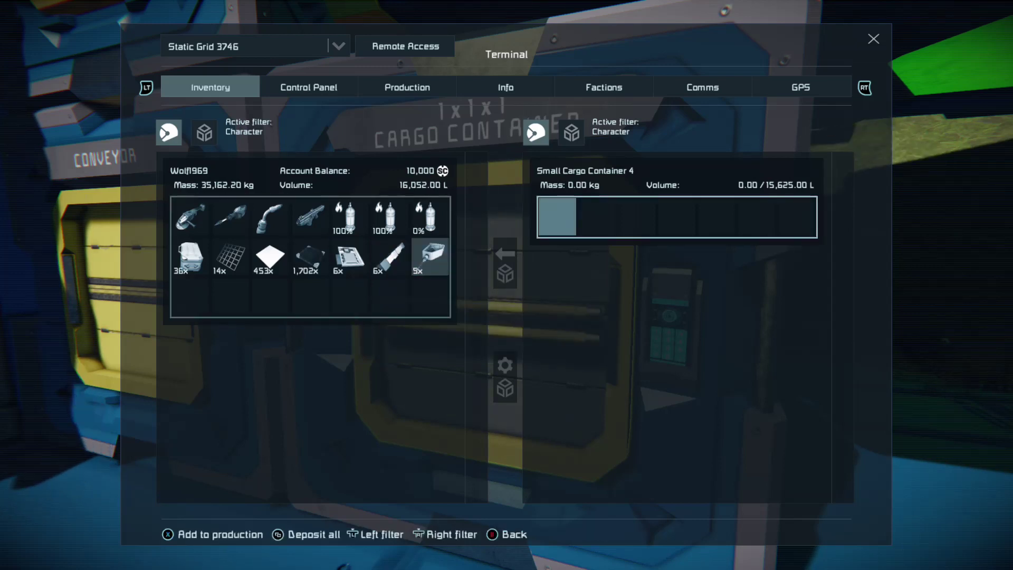
{"action": "key", "text": "Left"}
{"action": "key", "text": "Left"}
{"action": "key", "text": "Left"}
{"action": "key", "text": "Left"}
{"action": "key", "text": "Left"}
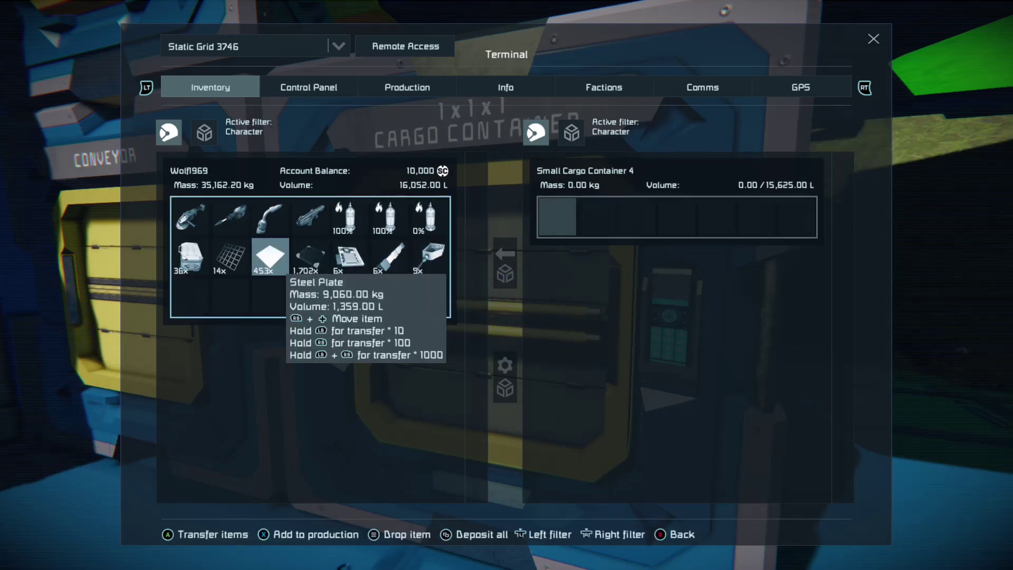
{"action": "key", "text": "Select"}
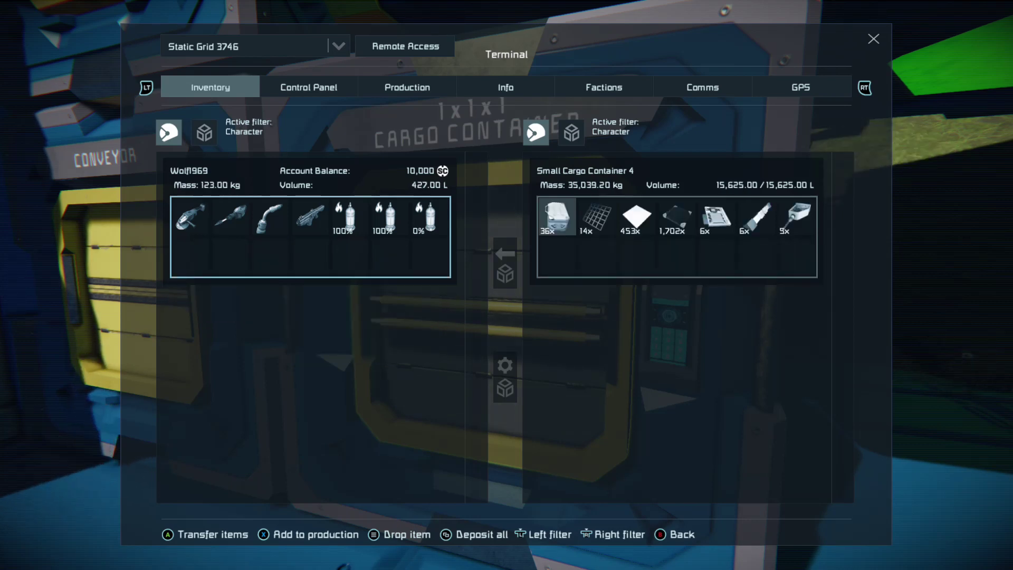
{"action": "key", "text": "Up"}
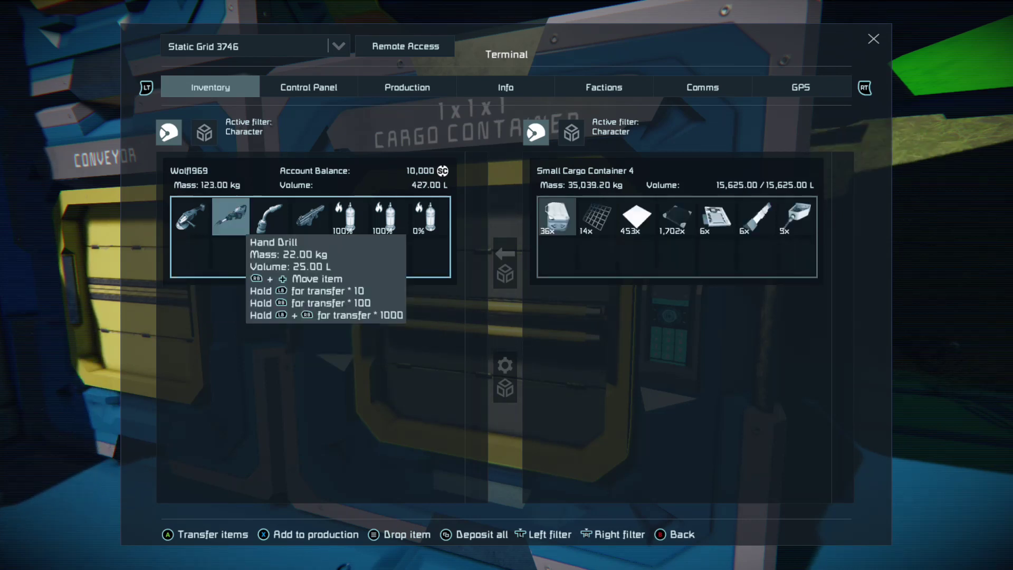
{"action": "key", "text": "Right"}
{"action": "key", "text": "Right"}
{"action": "key", "text": "Right"}
{"action": "key", "text": "Right"}
{"action": "key", "text": "Right"}
{"action": "key", "text": "Right"}
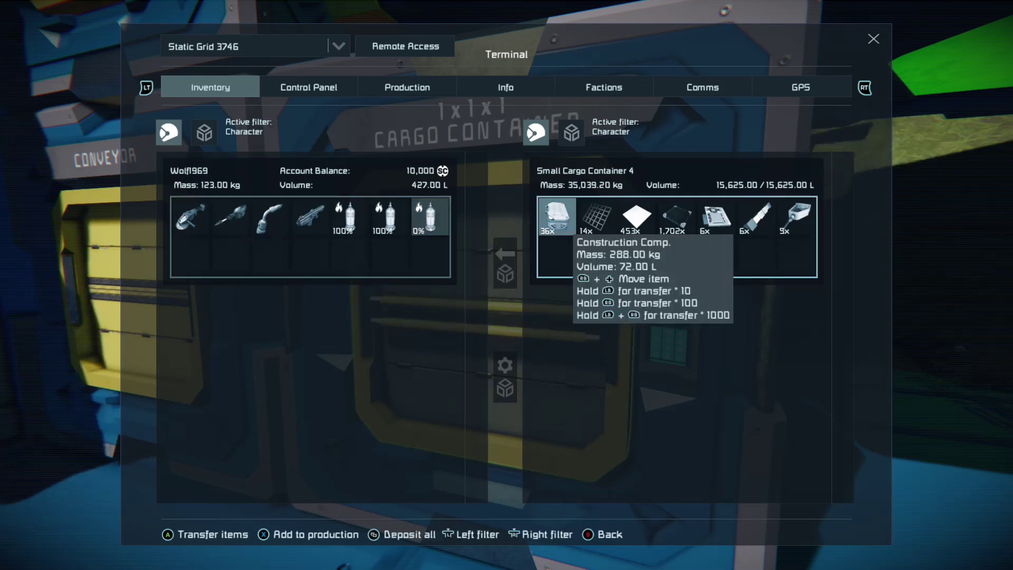
{"action": "key", "text": "Right"}
{"action": "key", "text": "Right"}
{"action": "key", "text": "Right"}
{"action": "key", "text": "Right"}
{"action": "key", "text": "Right"}
{"action": "key", "text": "Right"}
{"action": "key", "text": "Left"}
{"action": "key", "text": "Left"}
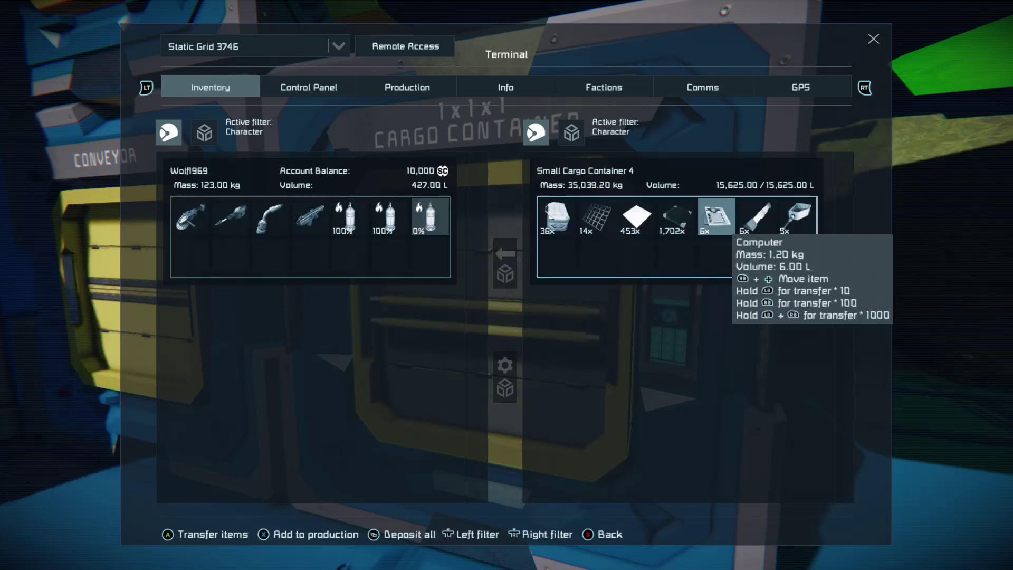
{"action": "key", "text": "Left"}
{"action": "key", "text": "Left"}
{"action": "key", "text": "Left"}
{"action": "key", "text": "Left"}
{"action": "key", "text": "Left"}
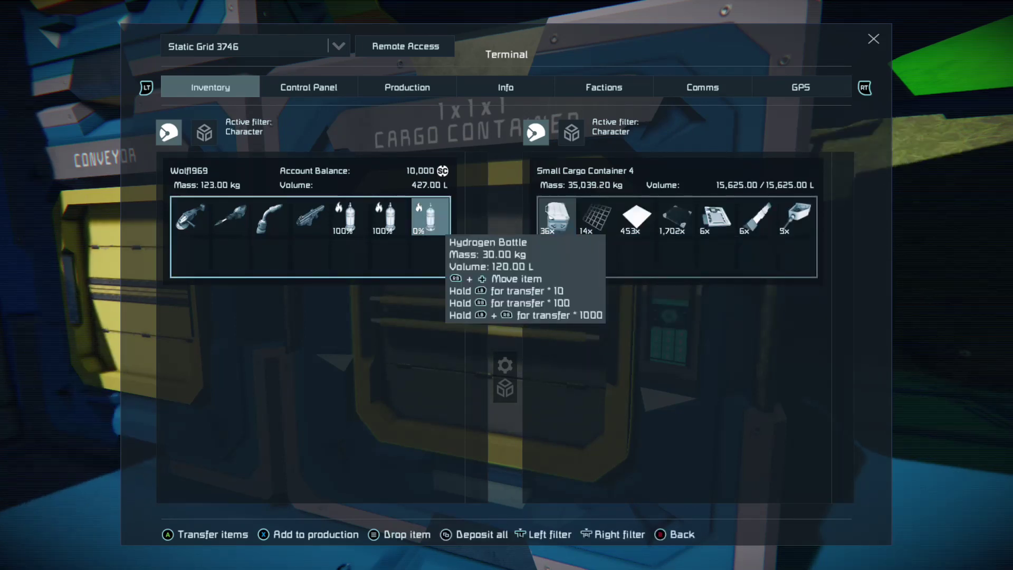
{"action": "key", "text": "Right"}
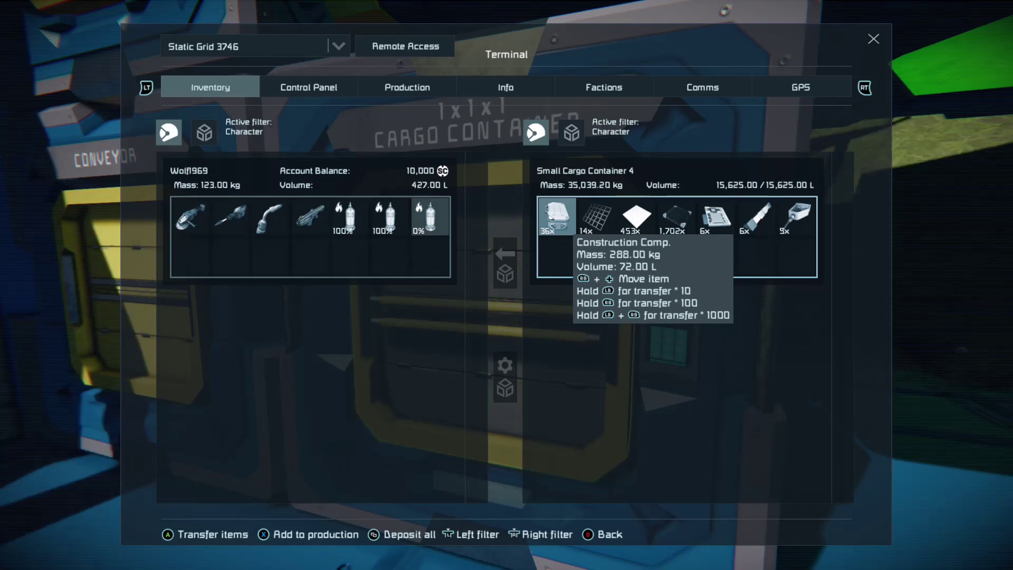
Take all 36 Construction Comp. from the container and open the amount prompt on them
{"action": "key", "text": "a"}
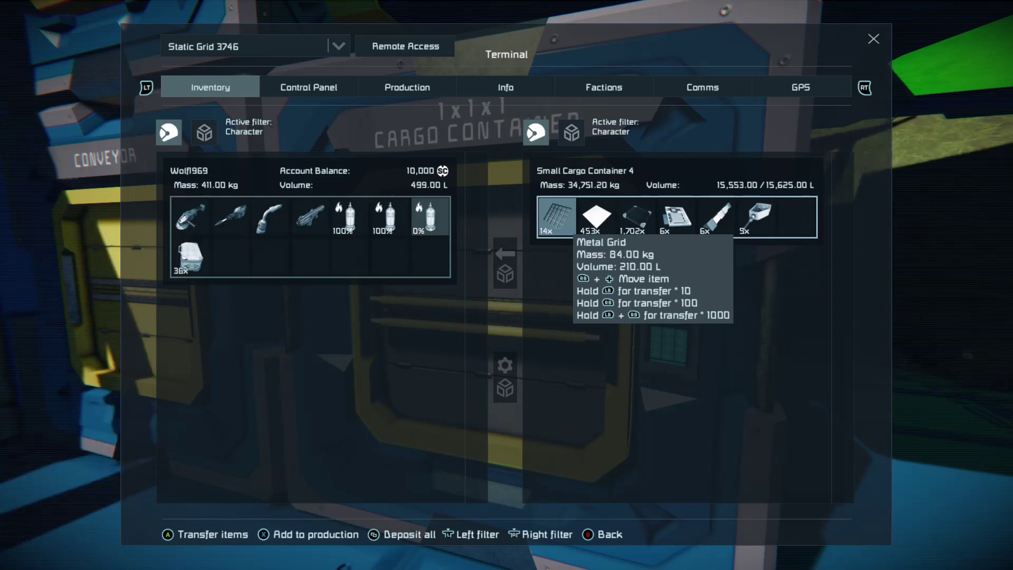
{"action": "key", "text": "Left"}
{"action": "key", "text": "Left"}
{"action": "key", "text": "Left"}
{"action": "key", "text": "Left"}
{"action": "key", "text": "Left"}
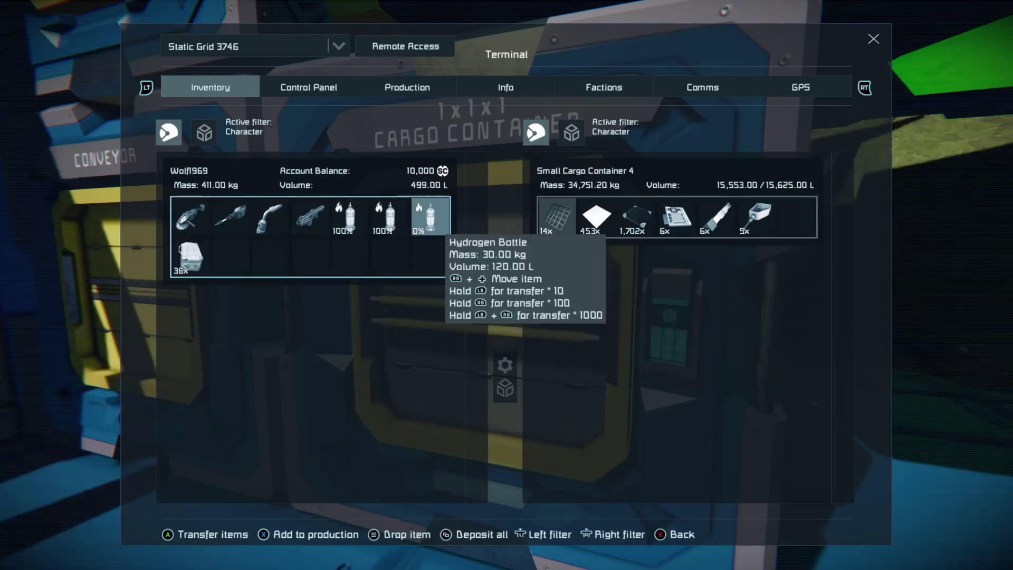
{"action": "key", "text": "Left"}
{"action": "key", "text": "Left"}
{"action": "key", "text": "Down"}
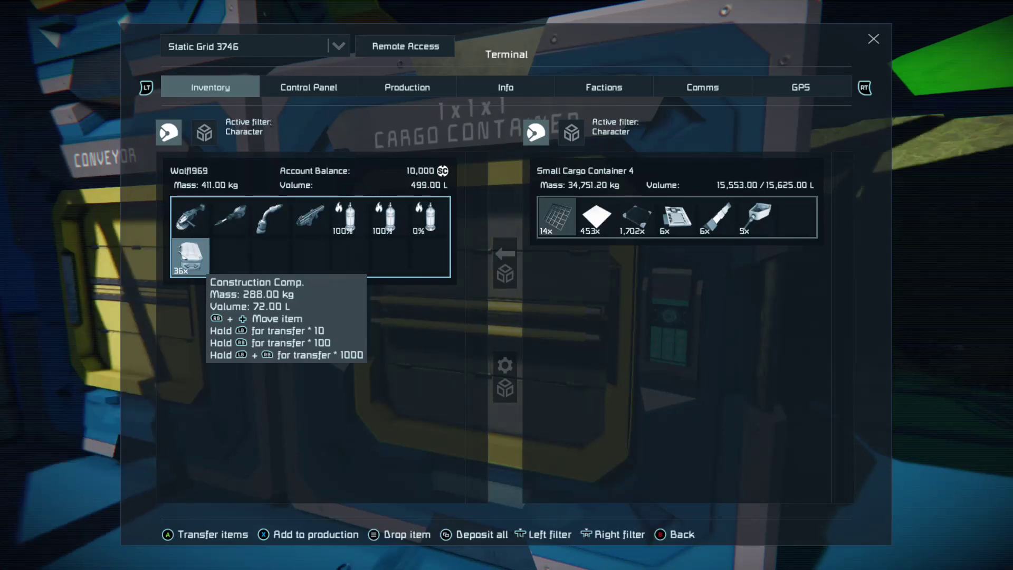
{"action": "key", "text": "Return"}
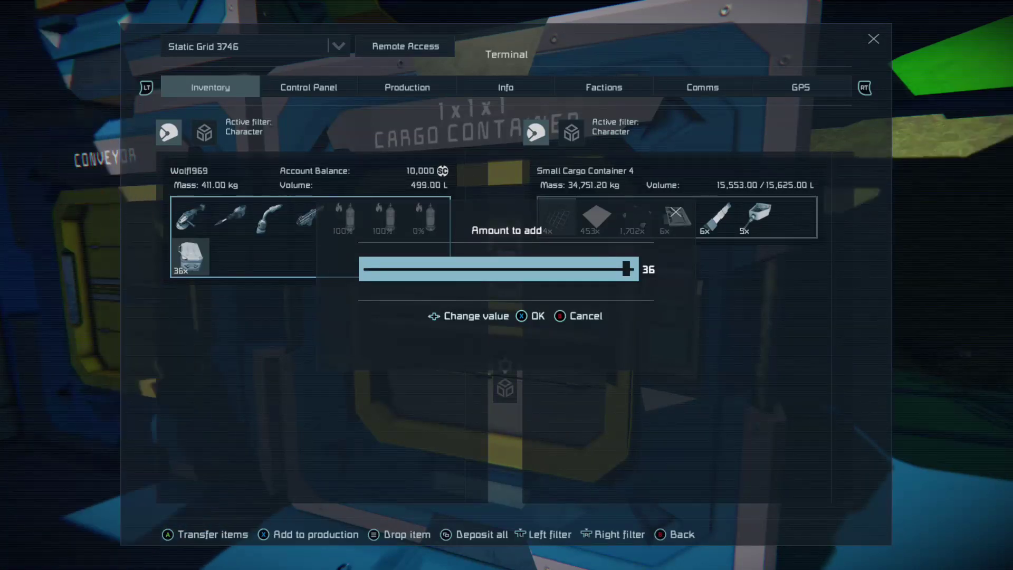
Move 18 of the 36 Construction Comp. into Small Cargo Container 4 and review both inventories
{"action": "key", "text": "Left"}
{"action": "key", "text": "Left"}
{"action": "key", "text": "Left"}
{"action": "key", "text": "Left"}
{"action": "key", "text": "Left"}
{"action": "key", "text": "Left"}
{"action": "key", "text": "Left"}
{"action": "key", "text": "Left"}
{"action": "key", "text": "Left"}
{"action": "key", "text": "Left"}
{"action": "key", "text": "Left"}
{"action": "key", "text": "Left"}
{"action": "key", "text": "Left"}
{"action": "key", "text": "Left"}
{"action": "key", "text": "Left"}
{"action": "key", "text": "Left"}
{"action": "key", "text": "Left"}
{"action": "key", "text": "Left"}
{"action": "key", "text": "Left"}
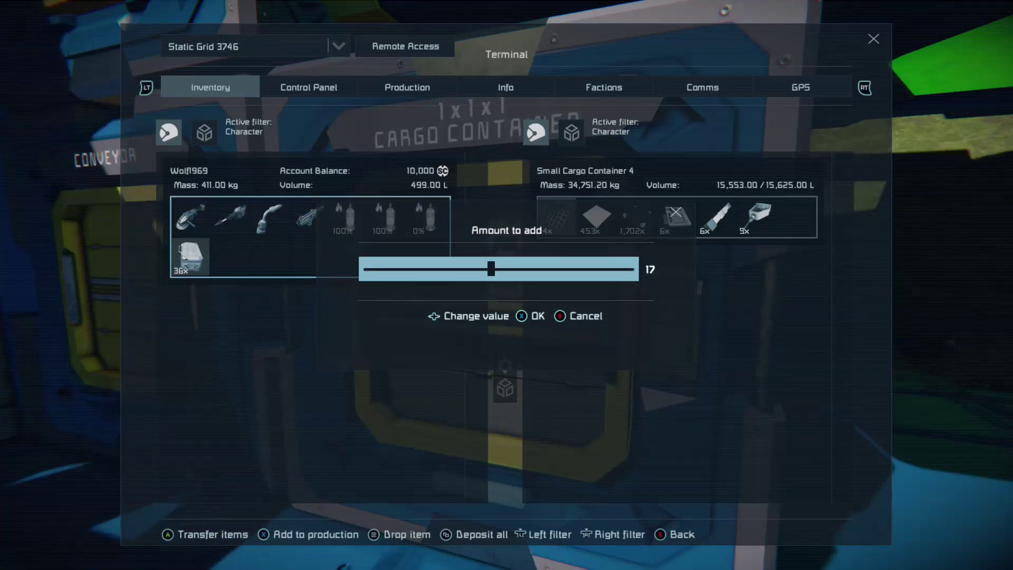
{"action": "key", "text": "Right"}
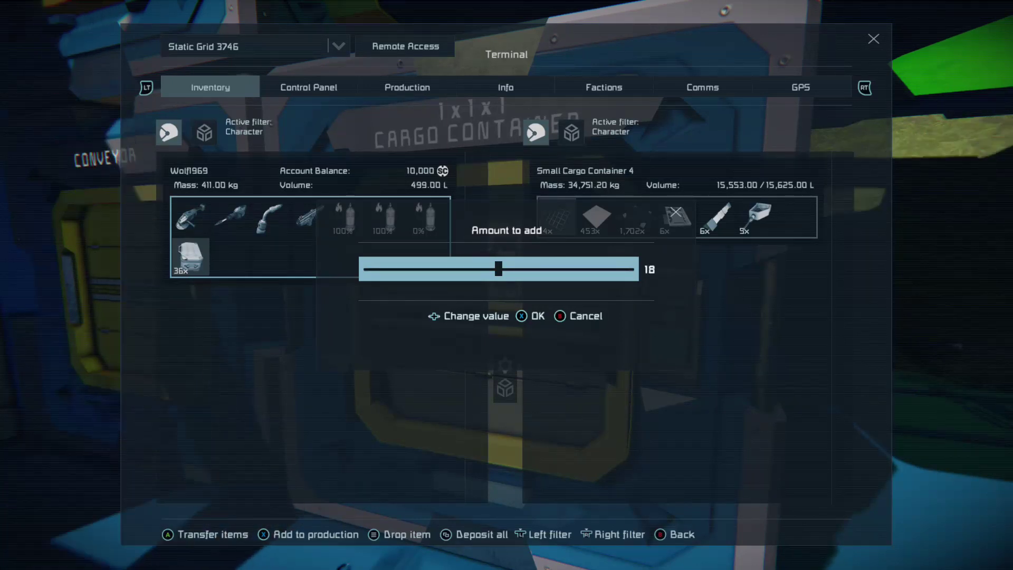
{"action": "key", "text": "Return"}
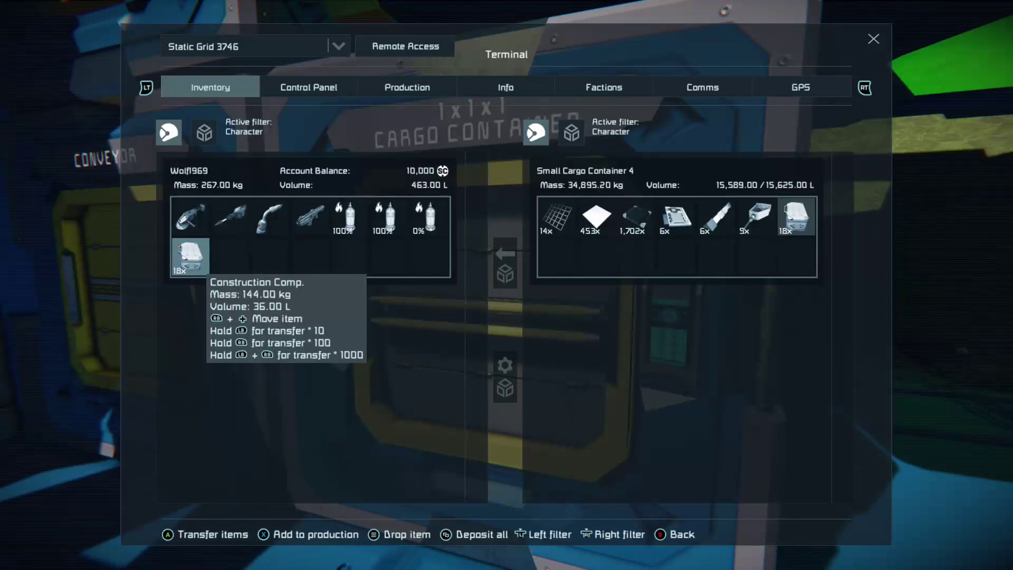
{"action": "key", "text": "Right"}
{"action": "key", "text": "Left"}
{"action": "key", "text": "Left"}
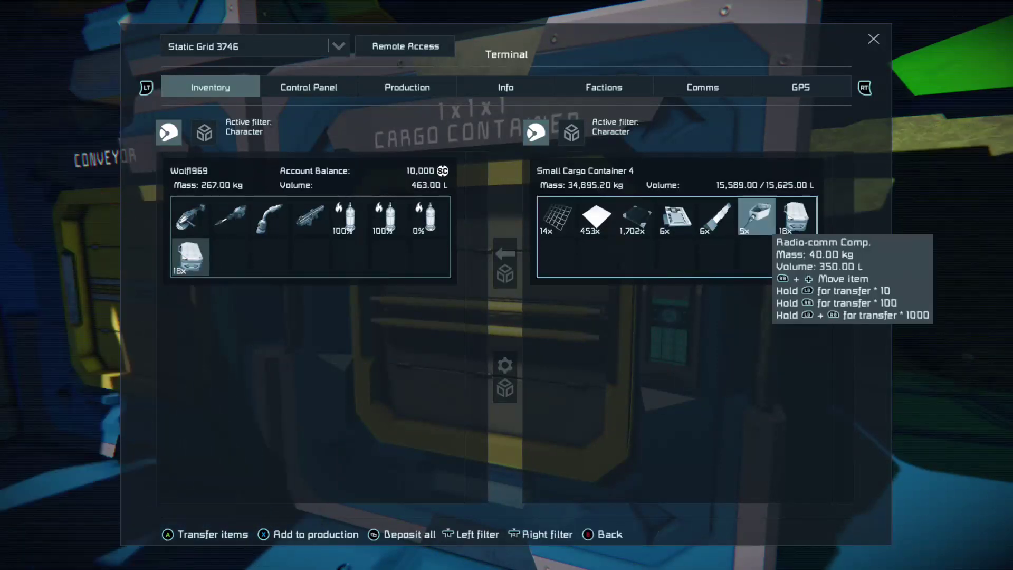
{"action": "key", "text": "Left"}
{"action": "key", "text": "Left"}
{"action": "key", "text": "Left"}
{"action": "key", "text": "Left"}
{"action": "key", "text": "Left"}
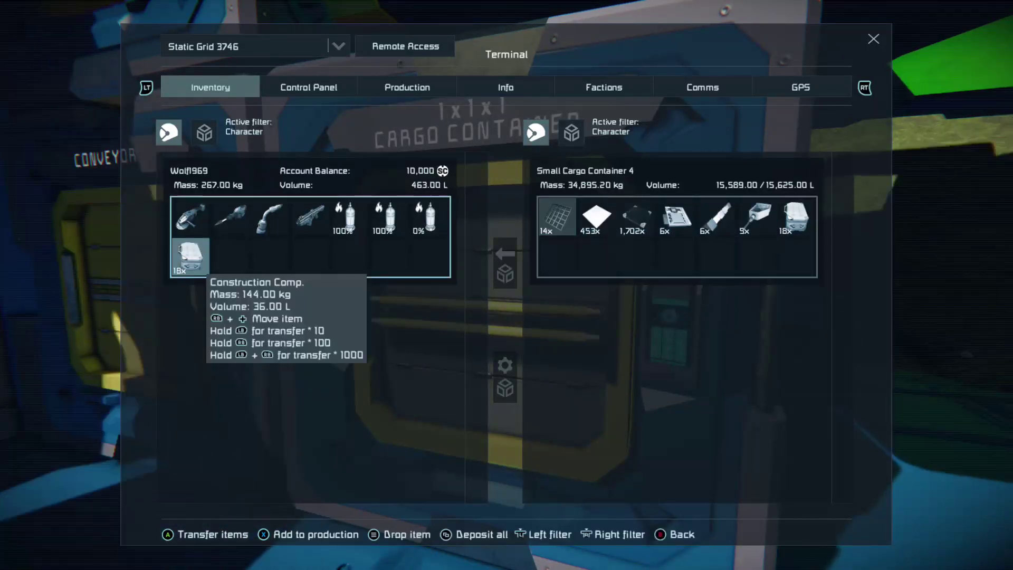
{"action": "key", "text": "Right"}
{"action": "key", "text": "Right"}
{"action": "key", "text": "Right"}
{"action": "key", "text": "Right"}
{"action": "key", "text": "Right"}
{"action": "key", "text": "Right"}
{"action": "key", "text": "Right"}
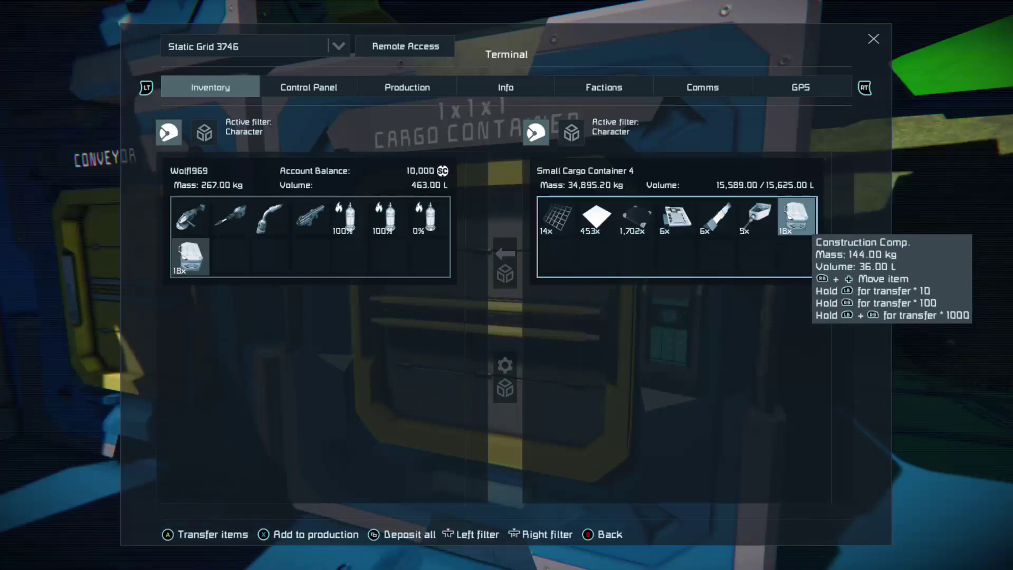
Take the container's 18 Construction Comp. back into the character's inventory
{"action": "key", "text": "Left"}
{"action": "key", "text": "Left"}
{"action": "key", "text": "Left"}
{"action": "key", "text": "Left"}
{"action": "key", "text": "Left"}
{"action": "key", "text": "Left"}
{"action": "key", "text": "Left"}
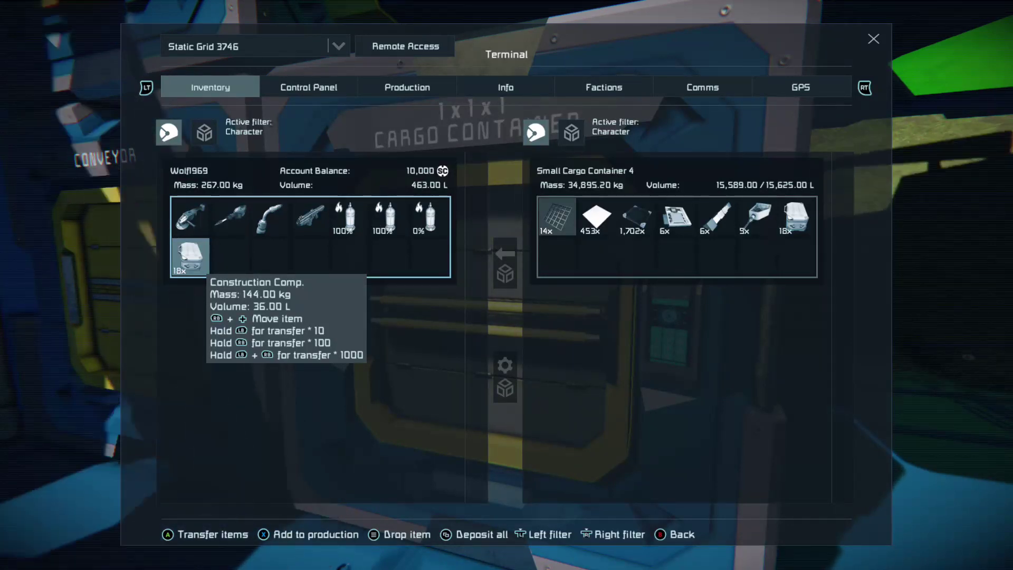
{"action": "key", "text": "Right"}
{"action": "key", "text": "Right"}
{"action": "key", "text": "Right"}
{"action": "key", "text": "Right"}
{"action": "key", "text": "Right"}
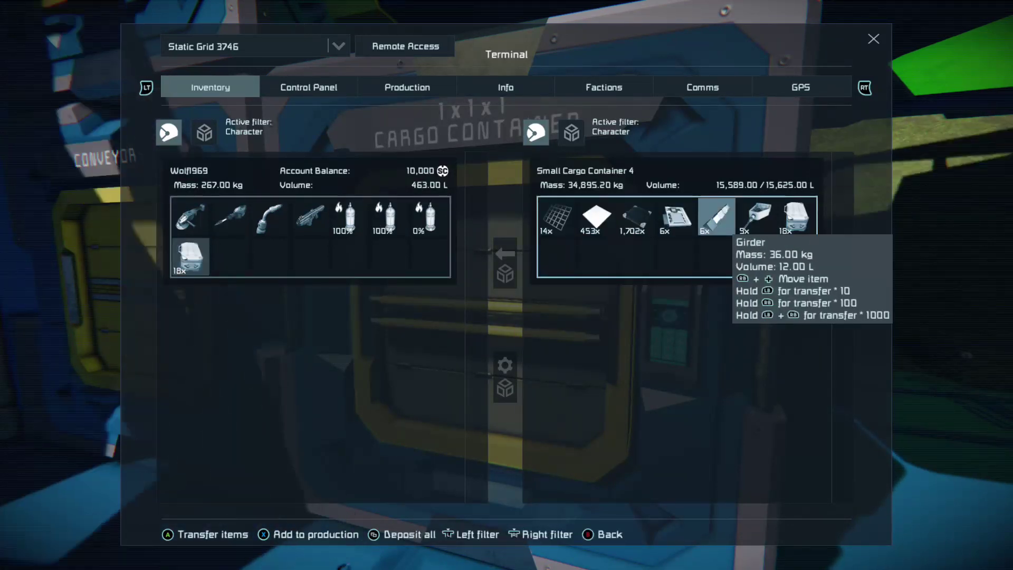
{"action": "key", "text": "Right"}
{"action": "key", "text": "Right"}
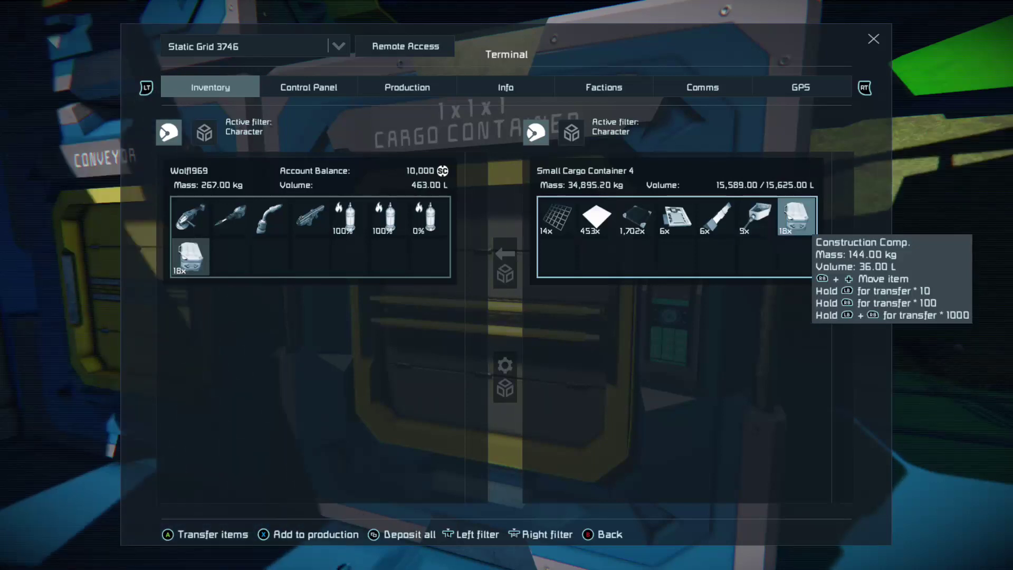
{"action": "key", "text": "Return"}
Move 18 Construction Comp. from the carried stack into the container again
{"action": "key", "text": "Left"}
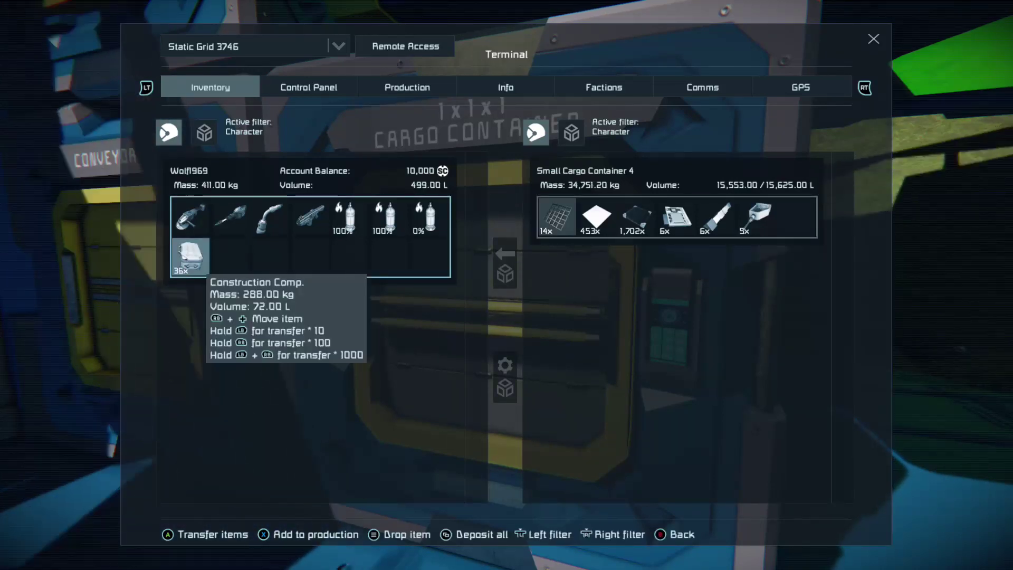
{"action": "key", "text": "x"}
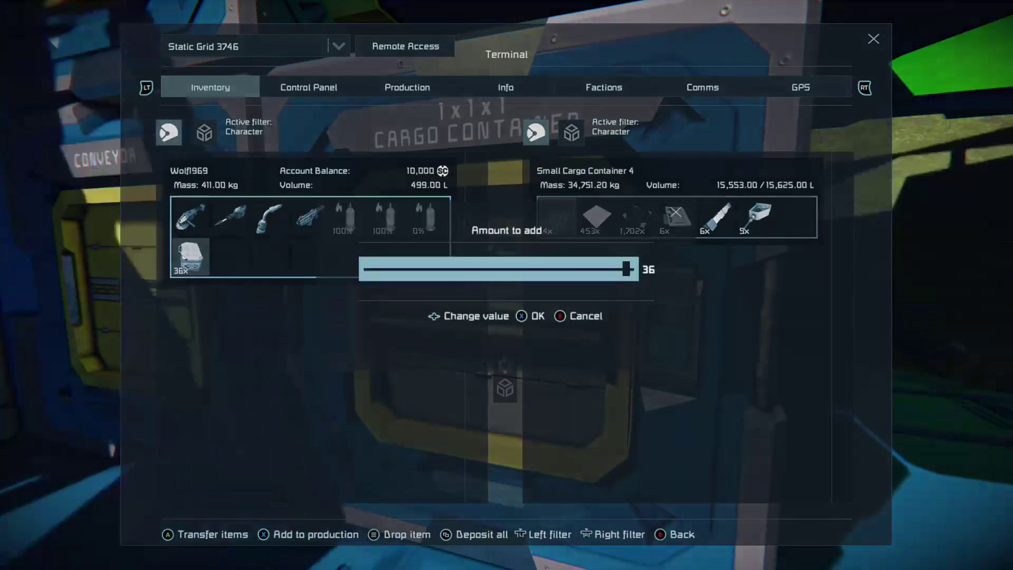
{"action": "key", "text": "Left"}
{"action": "key", "text": "Right"}
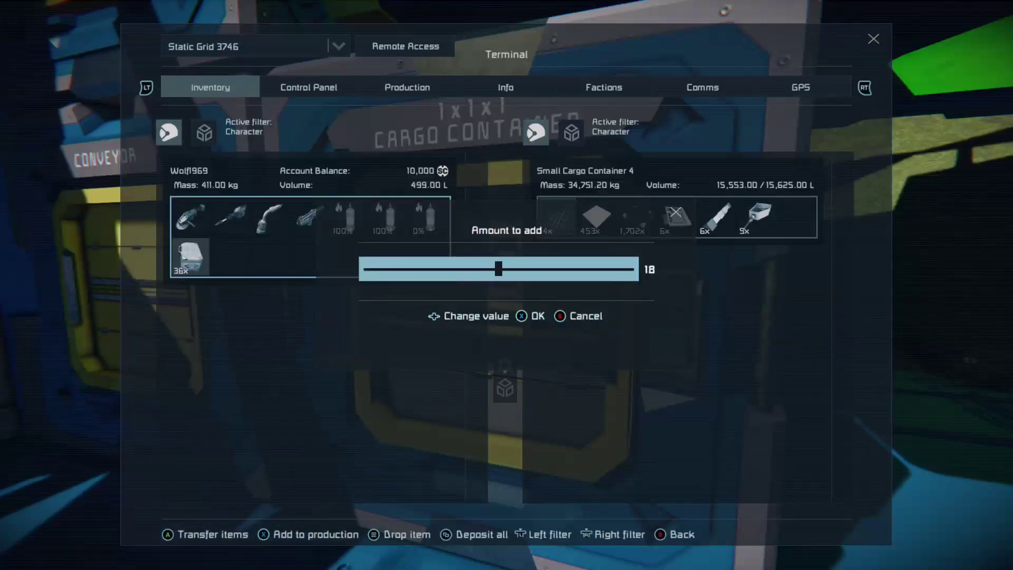
{"action": "key", "text": "Return"}
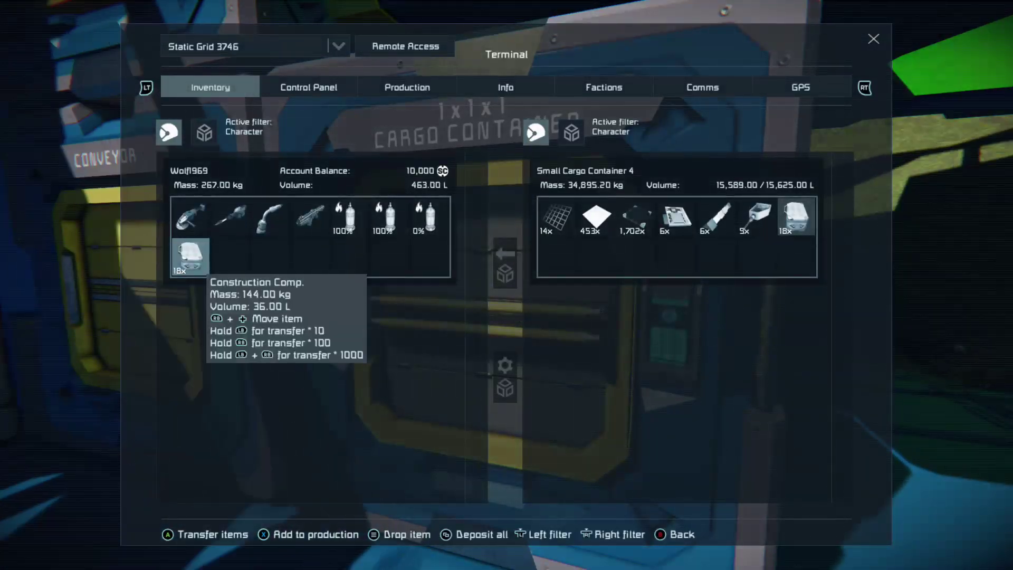
{"action": "key", "text": "Right"}
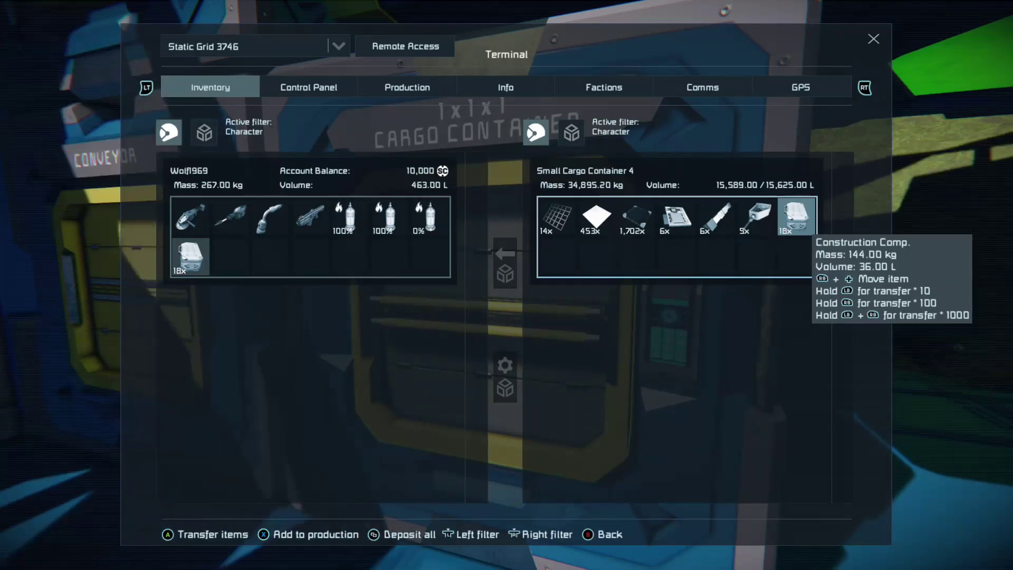
Take the container's 18 Construction Comp. back and merge the two 18x stacks into 36
{"action": "key", "text": "a"}
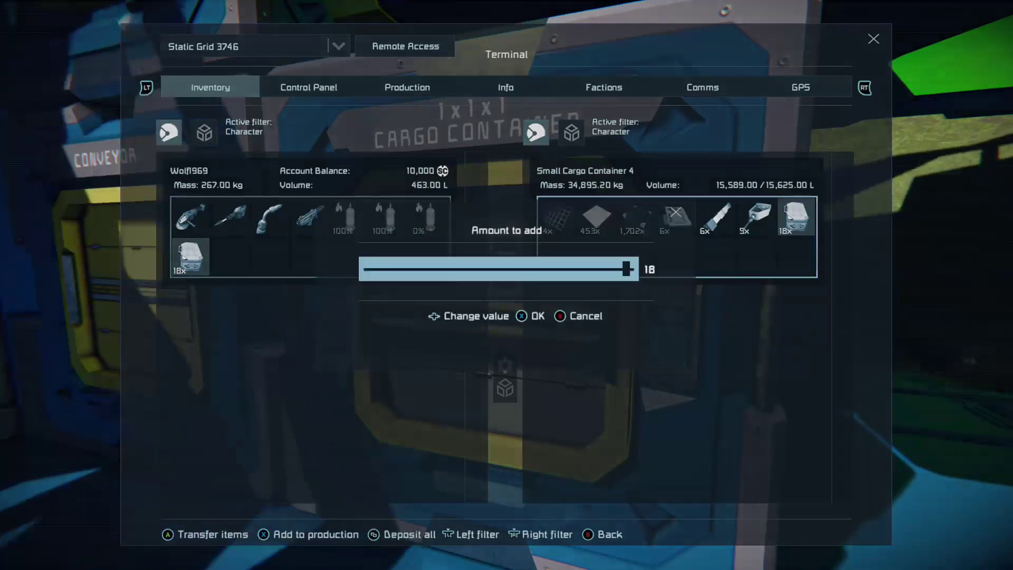
{"action": "key", "text": "x"}
{"action": "key", "text": "Left"}
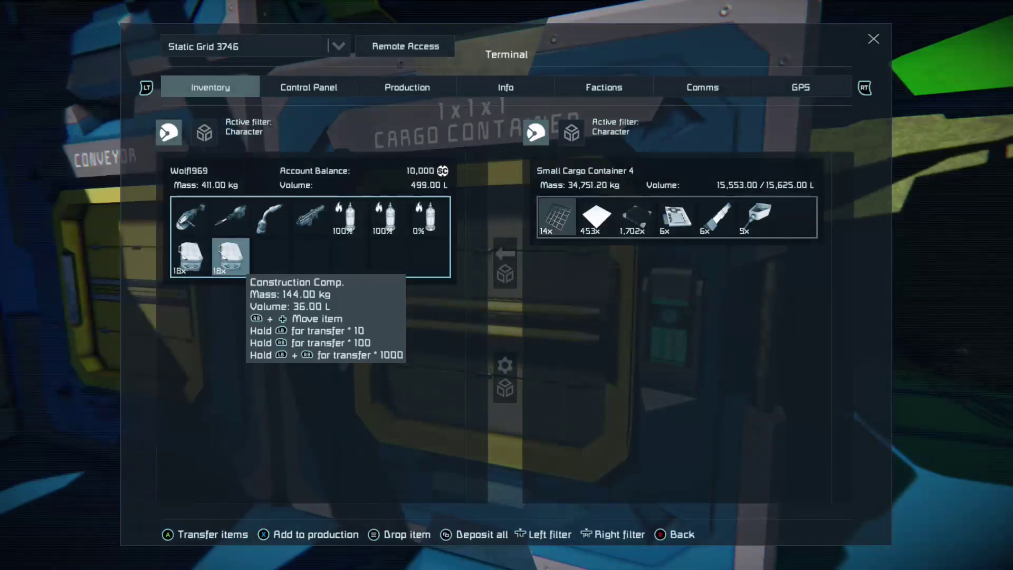
{"action": "key", "text": "Right"}
{"action": "key", "text": "Left"}
{"action": "key", "text": "Left"}
{"action": "key", "text": "Right"}
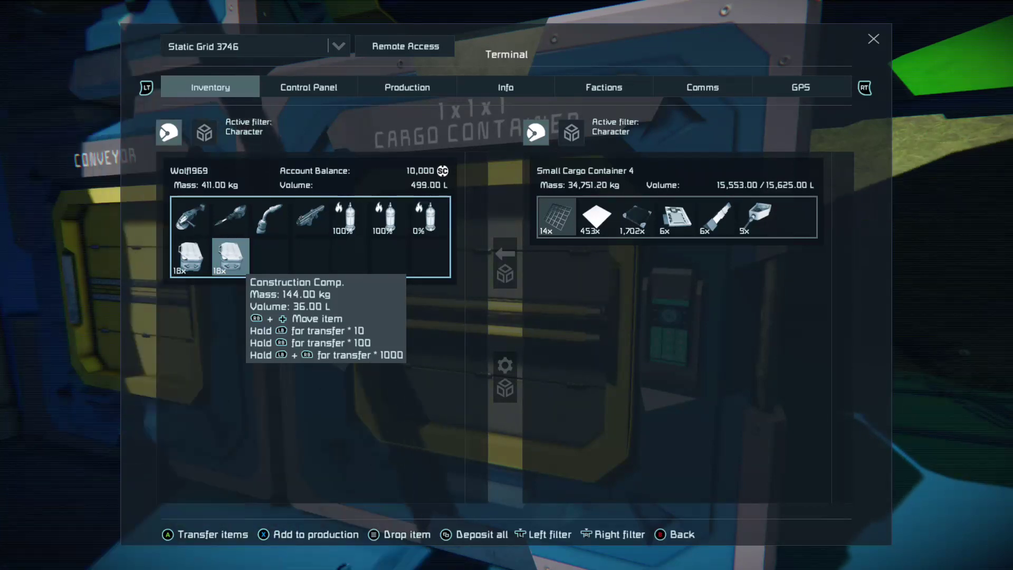
{"action": "key", "text": "Left"}
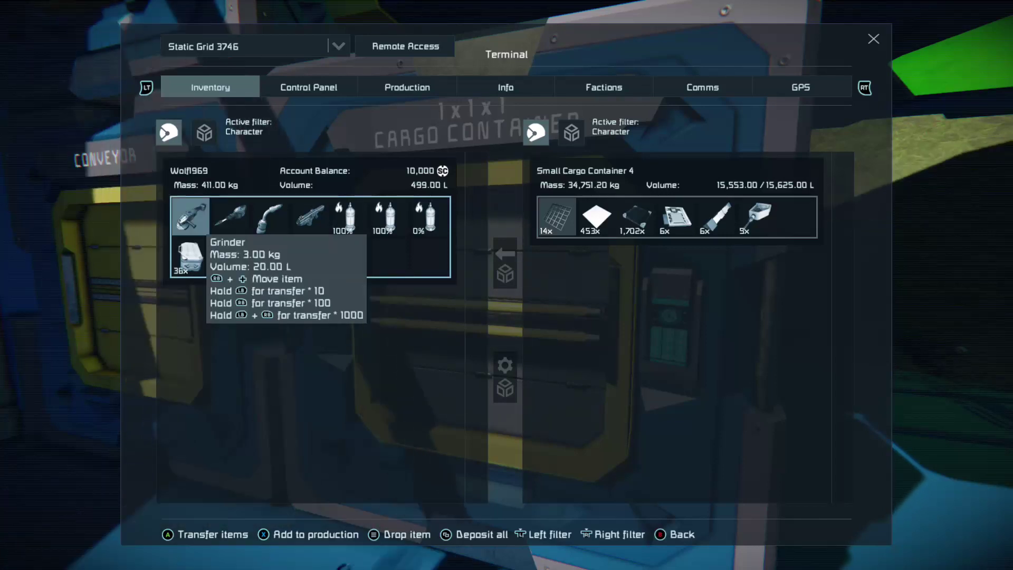
Open the amount prompt on the 36x Construction Comp. stack and lower it to 0
{"action": "key", "text": "Down"}
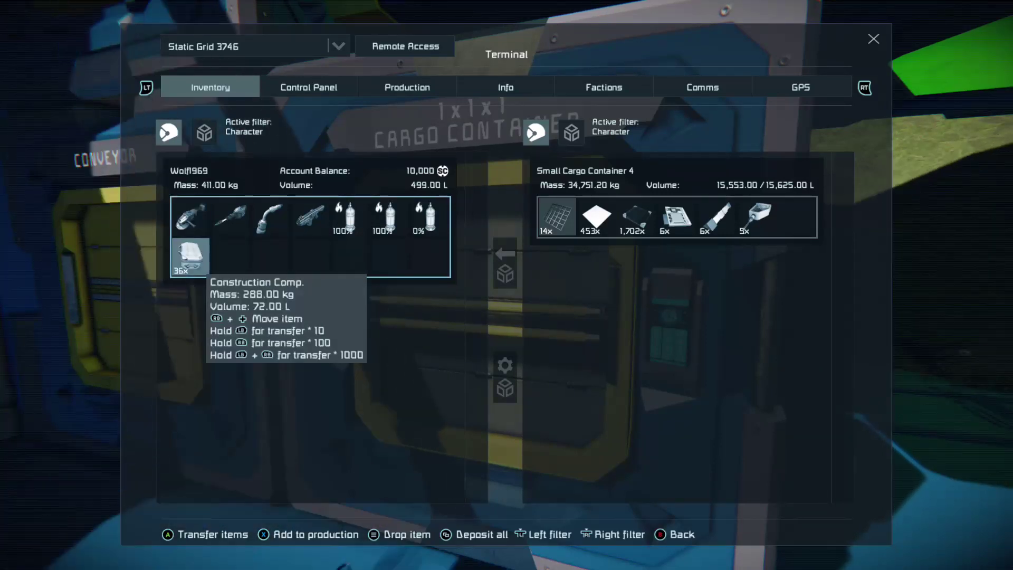
{"action": "key", "text": "Up"}
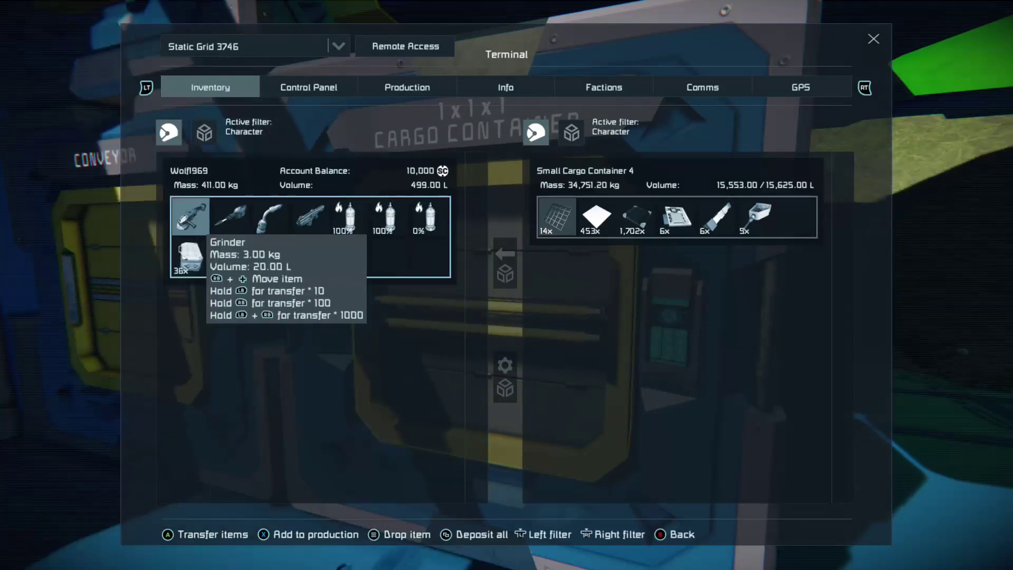
{"action": "key", "text": "Down"}
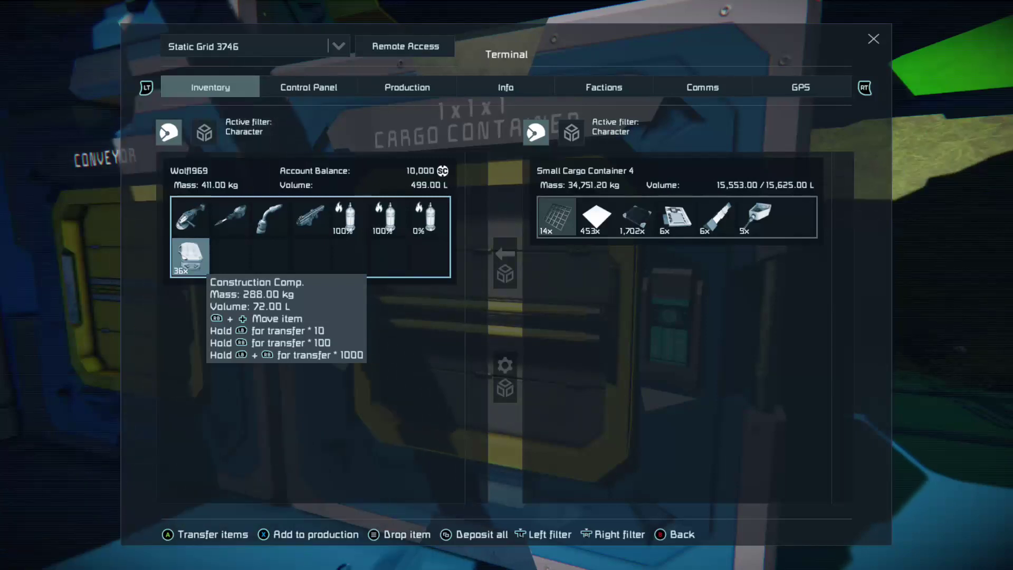
{"action": "key", "text": "Return"}
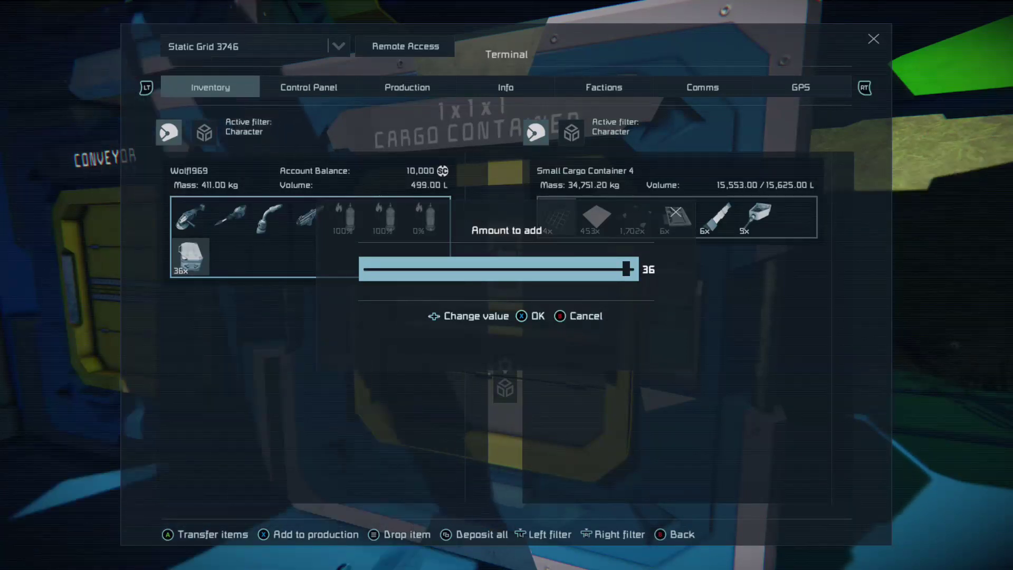
{"action": "key", "text": "Left"}
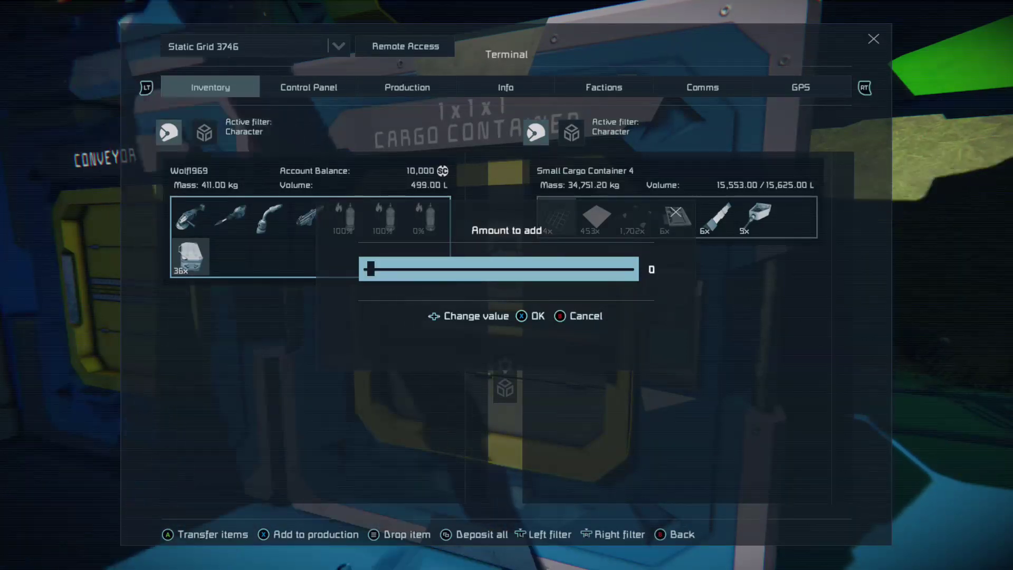
Move one Construction Comp. into the container, then take it back
{"action": "key", "text": "Return"}
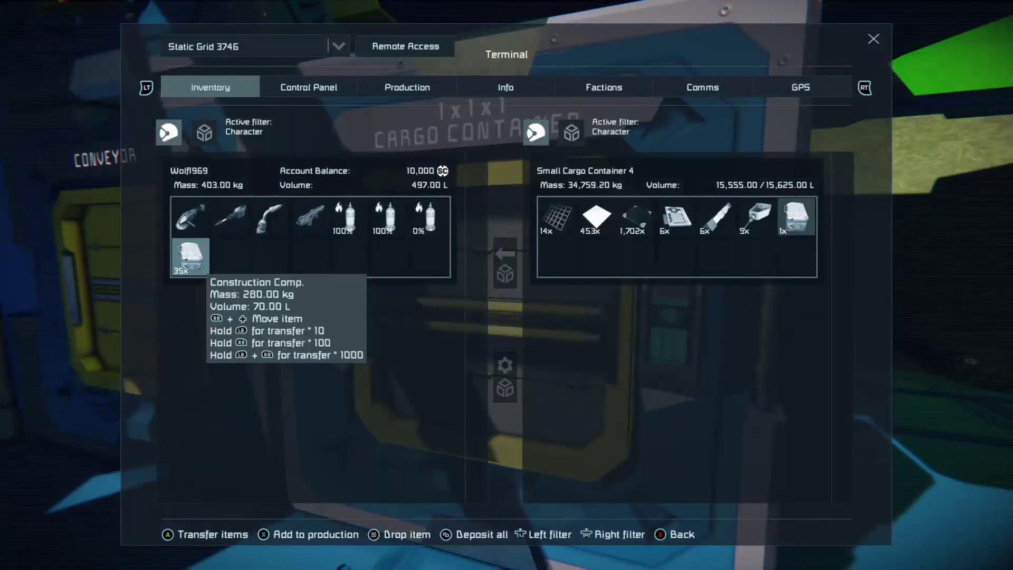
{"action": "key", "text": "Right"}
{"action": "key", "text": "Left"}
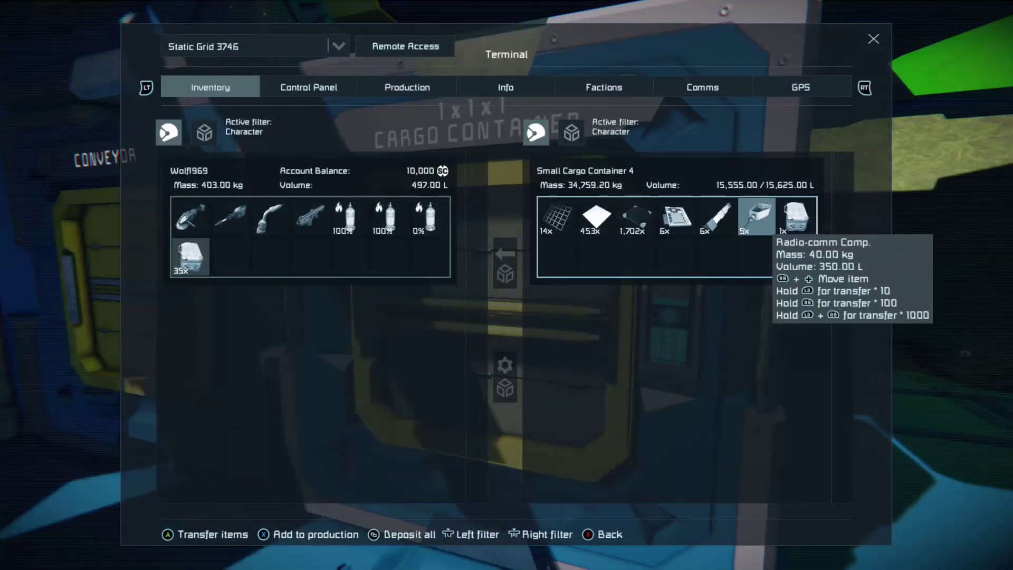
{"action": "key", "text": "Right"}
{"action": "key", "text": "Left"}
{"action": "key", "text": "Left"}
{"action": "key", "text": "Left"}
{"action": "key", "text": "Left"}
{"action": "key", "text": "Left"}
{"action": "key", "text": "Left"}
{"action": "key", "text": "Left"}
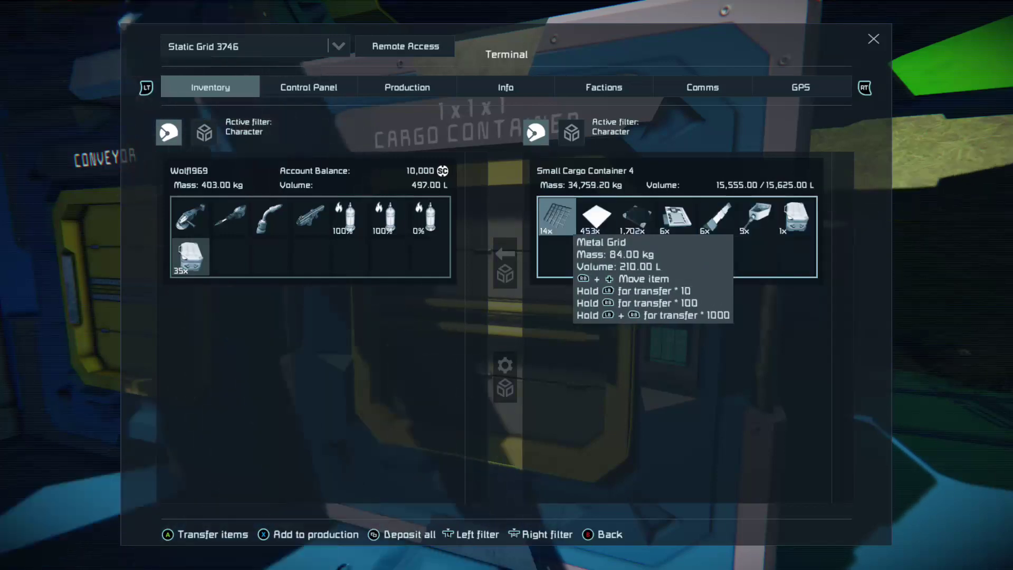
{"action": "key", "text": "Right"}
{"action": "key", "text": "Right"}
{"action": "key", "text": "Right"}
{"action": "key", "text": "Right"}
{"action": "key", "text": "Right"}
{"action": "key", "text": "Right"}
{"action": "key", "text": "Right"}
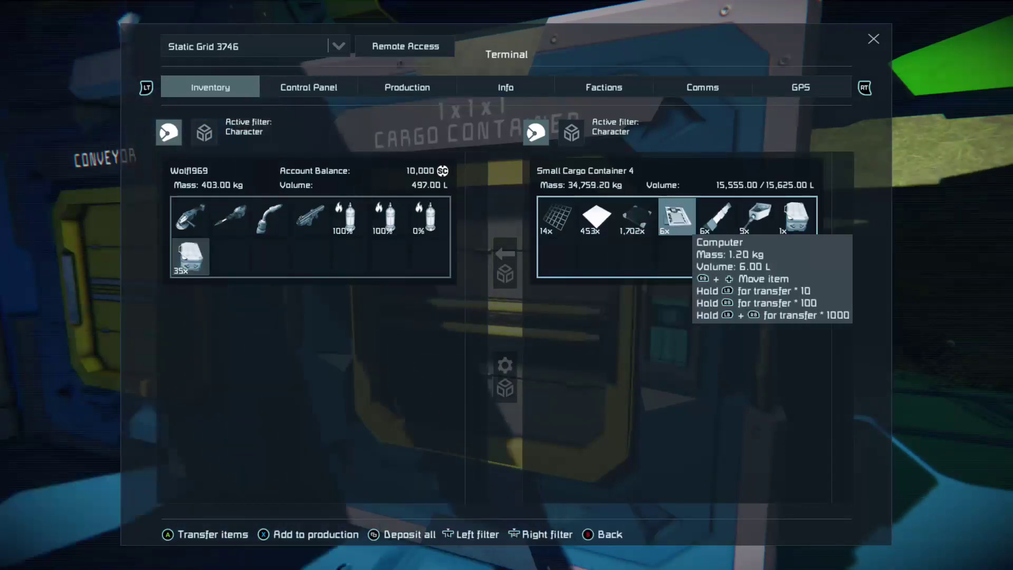
{"action": "key", "text": "Return"}
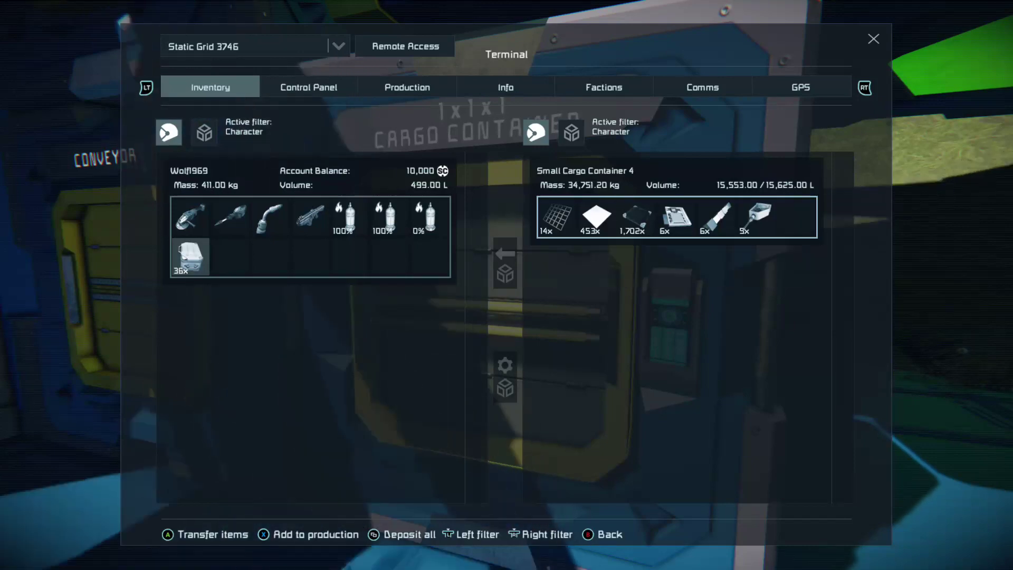
Move 35 Construction Comp. into the container, keeping one with the character
{"action": "key", "text": "Left"}
{"action": "key", "text": "Return"}
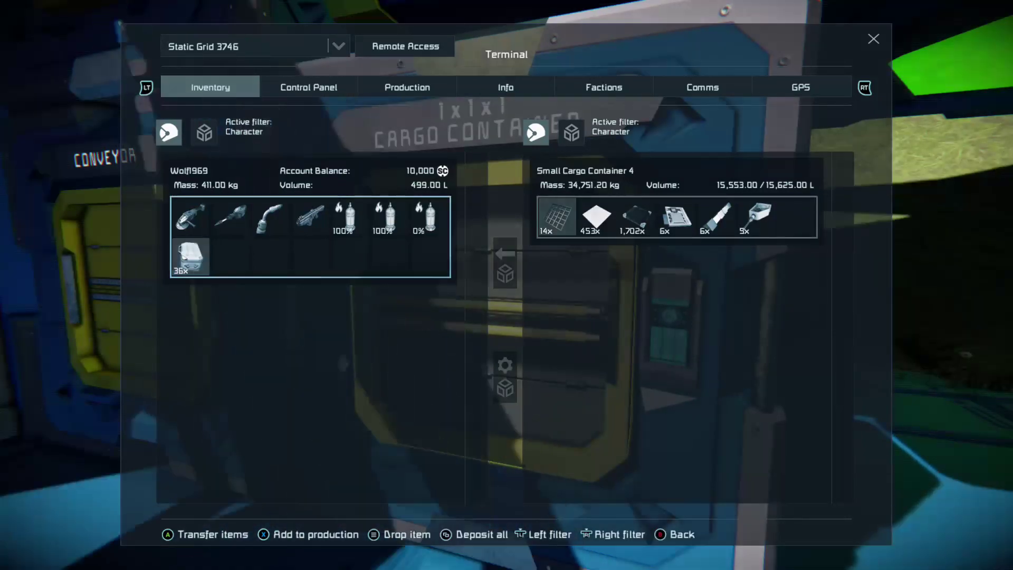
{"action": "key", "text": "Return"}
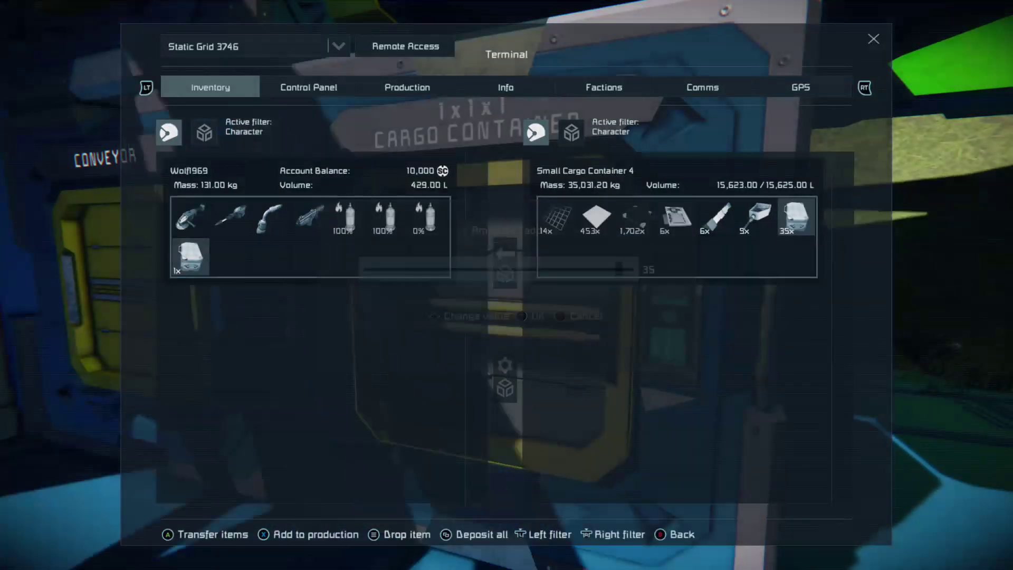
{"action": "key", "text": "Right"}
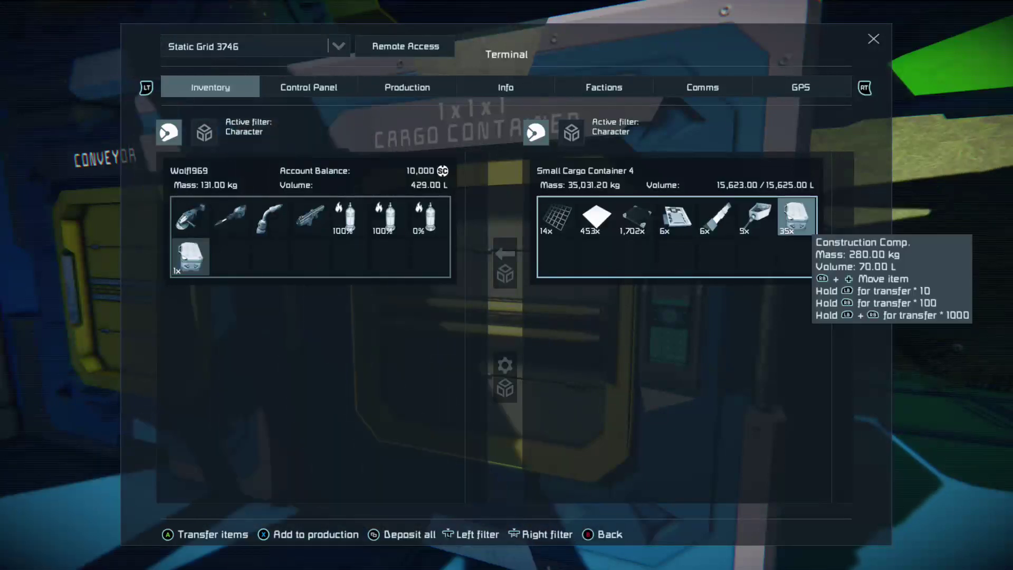
{"action": "key", "text": "Left"}
{"action": "key", "text": "Left"}
{"action": "key", "text": "Left"}
{"action": "key", "text": "Left"}
{"action": "key", "text": "Left"}
{"action": "key", "text": "Left"}
{"action": "key", "text": "Left"}
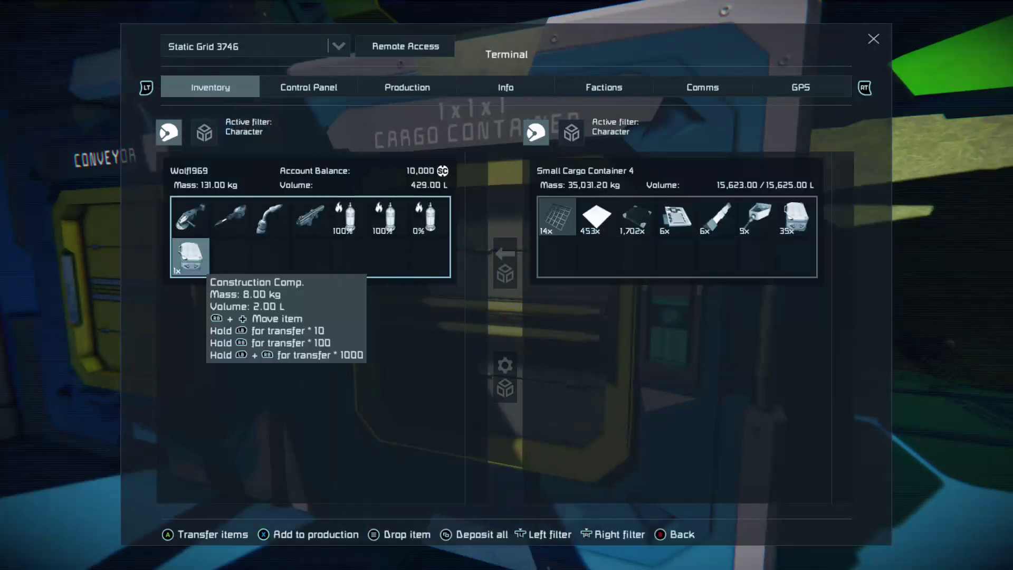
{"action": "key", "text": "Right"}
{"action": "key", "text": "Right"}
{"action": "key", "text": "Right"}
{"action": "key", "text": "Right"}
{"action": "key", "text": "Right"}
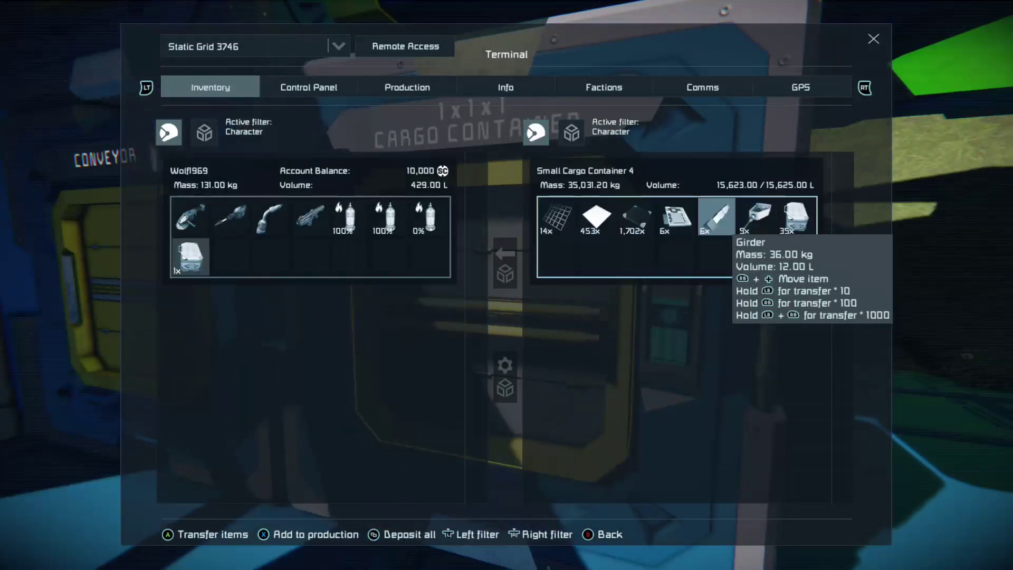
{"action": "key", "text": "Left"}
{"action": "key", "text": "Left"}
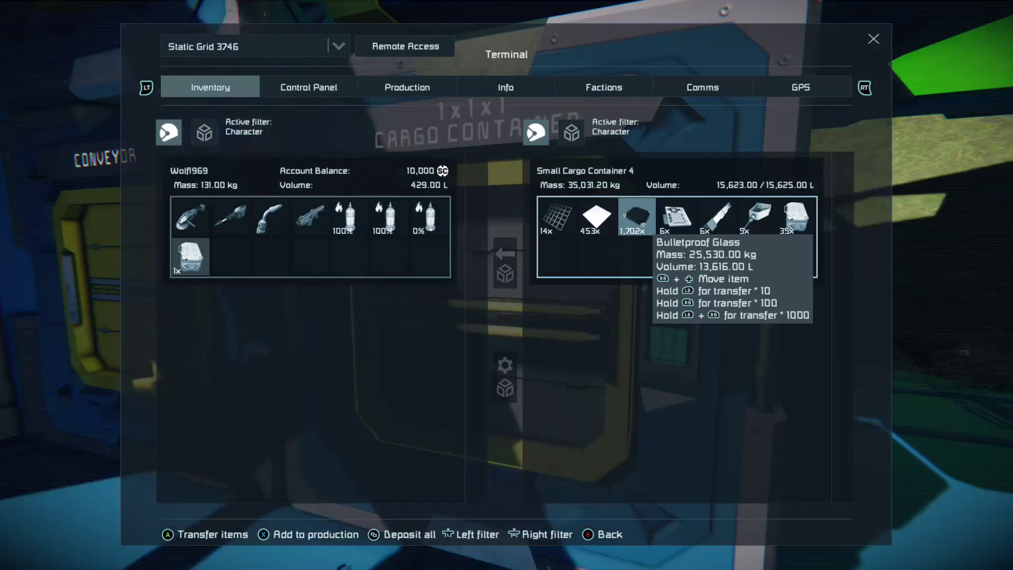
Take all the container's Bulletproof Glass into the character's inventory
{"action": "key", "text": "x"}
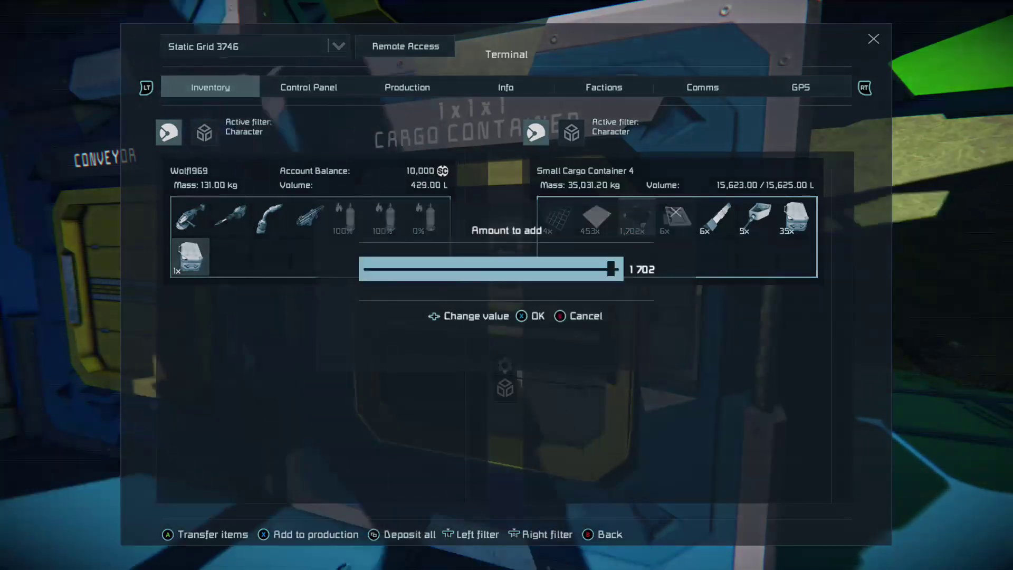
{"action": "key", "text": "Left"}
{"action": "key", "text": "Left"}
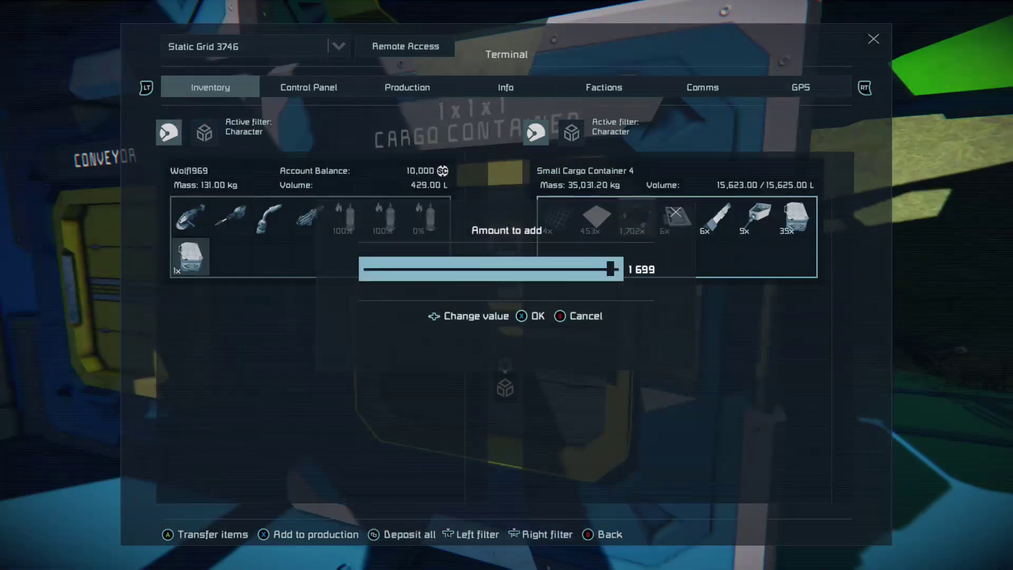
{"action": "key", "text": "Return"}
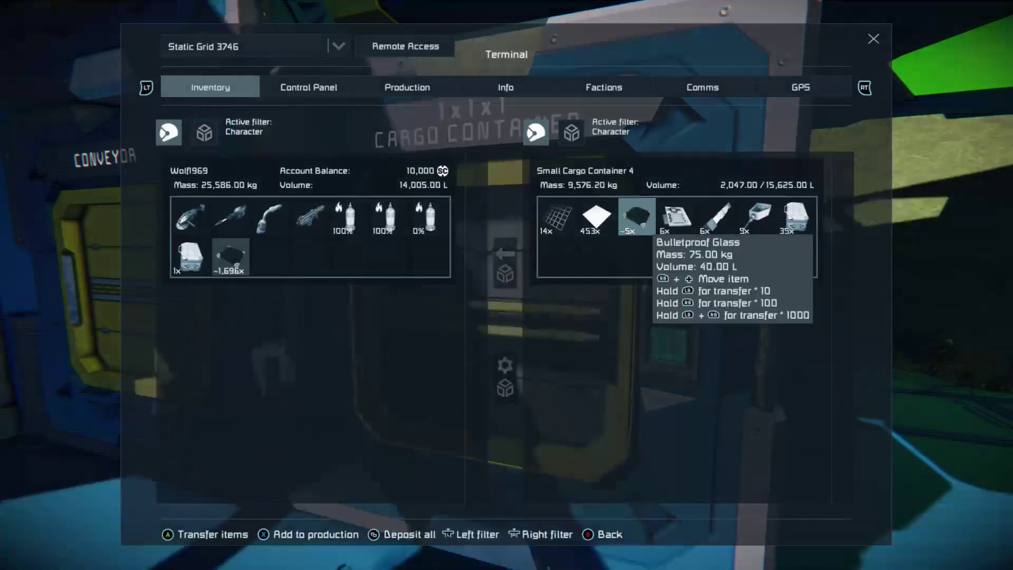
{"action": "key", "text": "Left"}
{"action": "key", "text": "Left"}
{"action": "key", "text": "Left"}
{"action": "key", "text": "Left"}
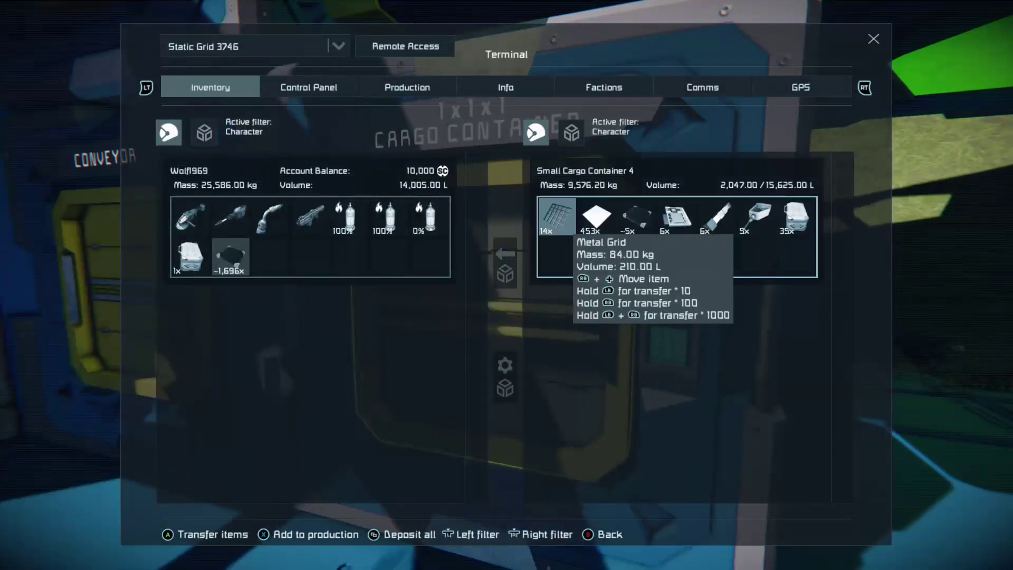
{"action": "key", "text": "Right"}
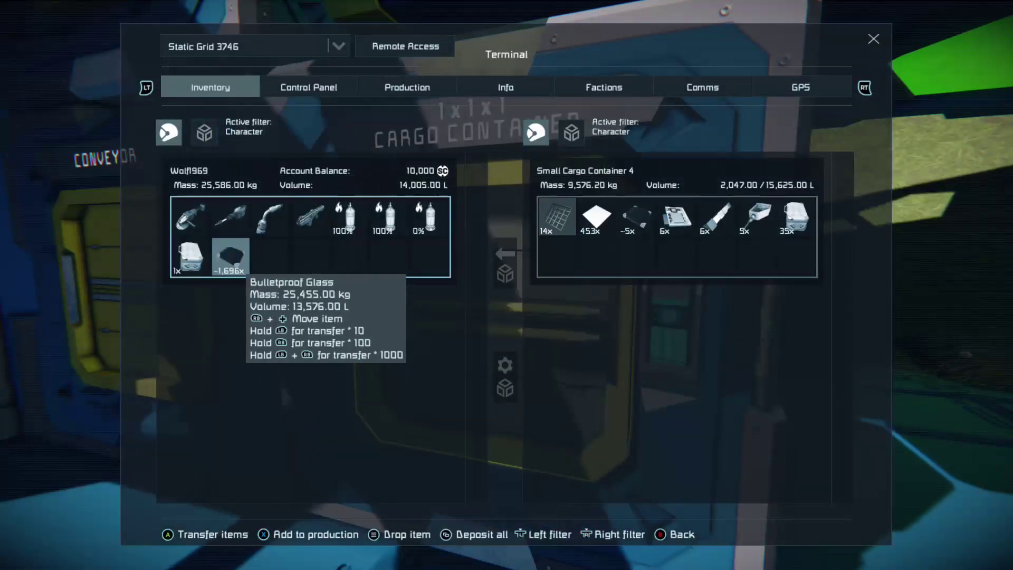
{"action": "key", "text": "Right"}
{"action": "key", "text": "Right"}
{"action": "key", "text": "Right"}
{"action": "key", "text": "Right"}
{"action": "key", "text": "Left"}
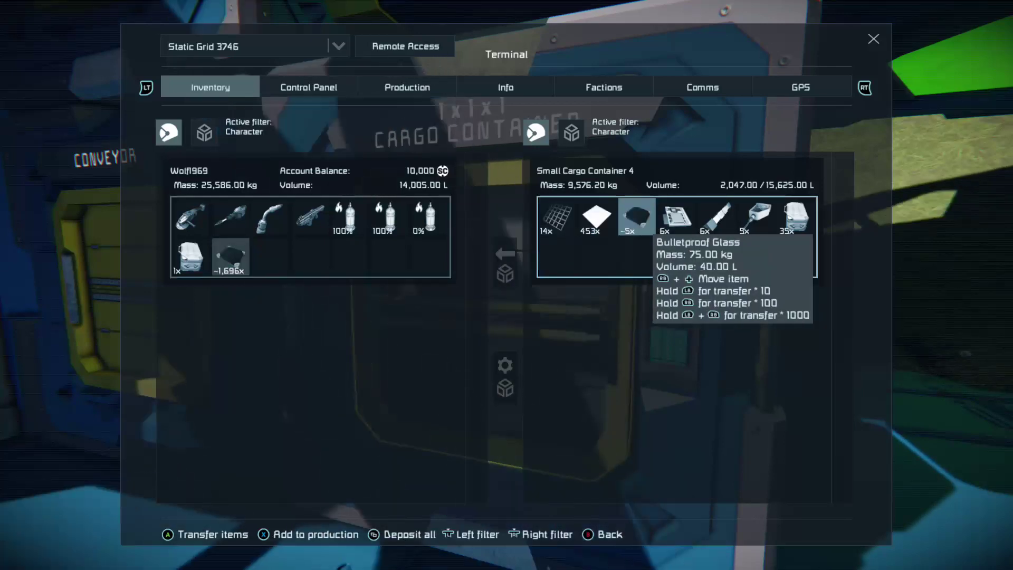
{"action": "key", "text": "Return"}
Return the 1,702 Bulletproof Glass to the container, 851 first, then the rest
{"action": "key", "text": "Left"}
{"action": "key", "text": "Left"}
{"action": "key", "text": "Left"}
{"action": "key", "text": "Left"}
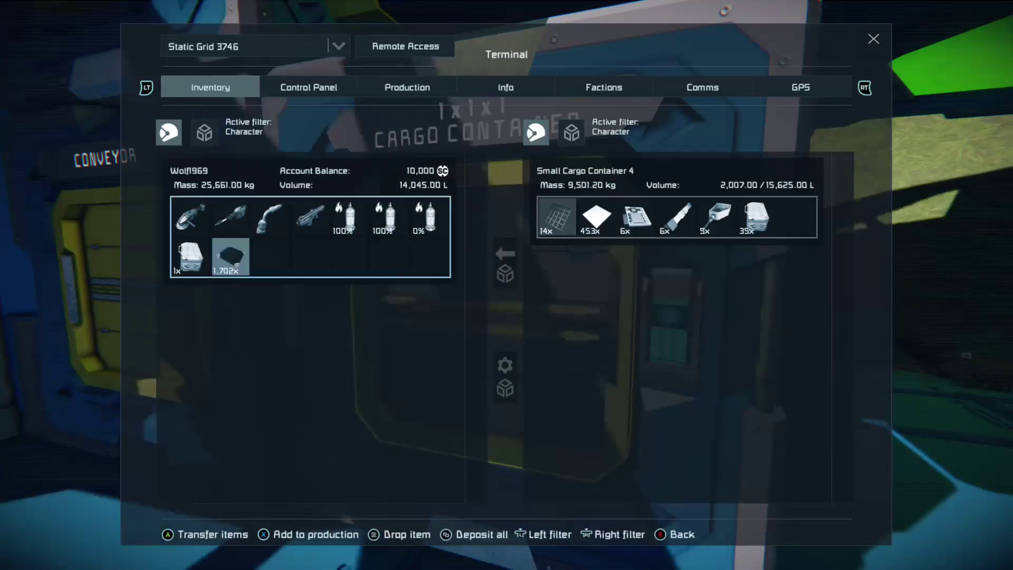
{"action": "key", "text": "Right"}
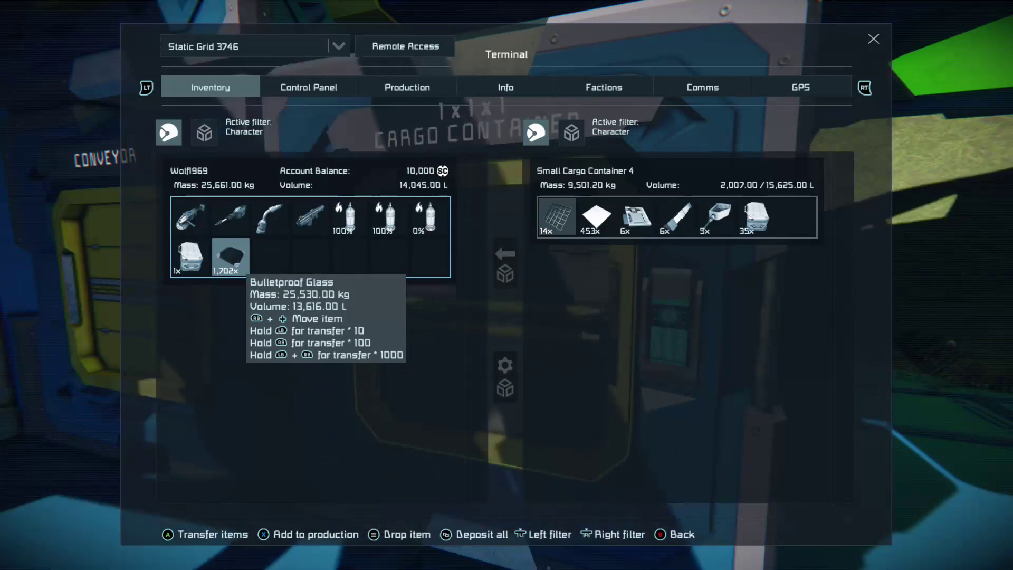
{"action": "key", "text": "Return"}
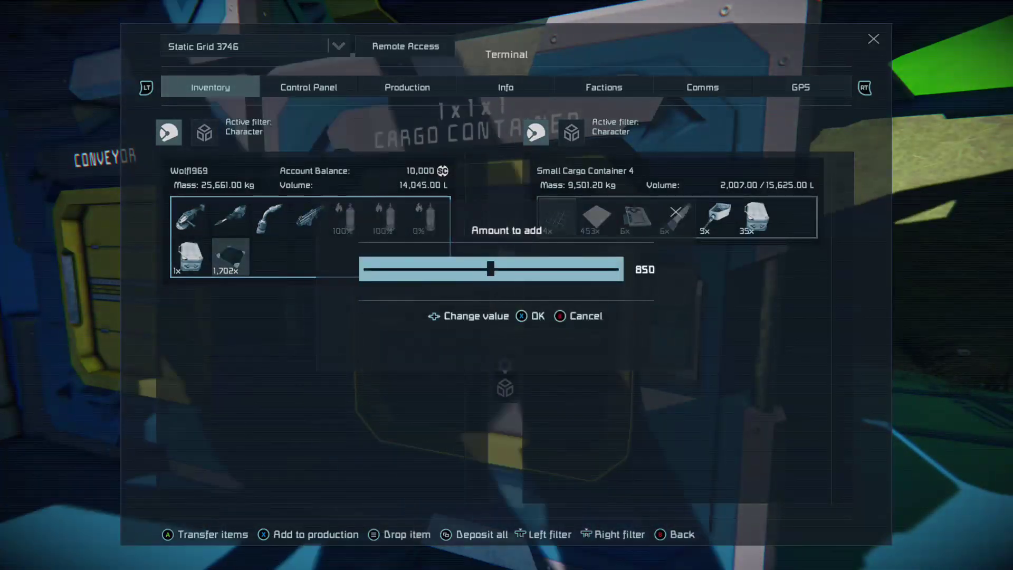
{"action": "key", "text": "Return"}
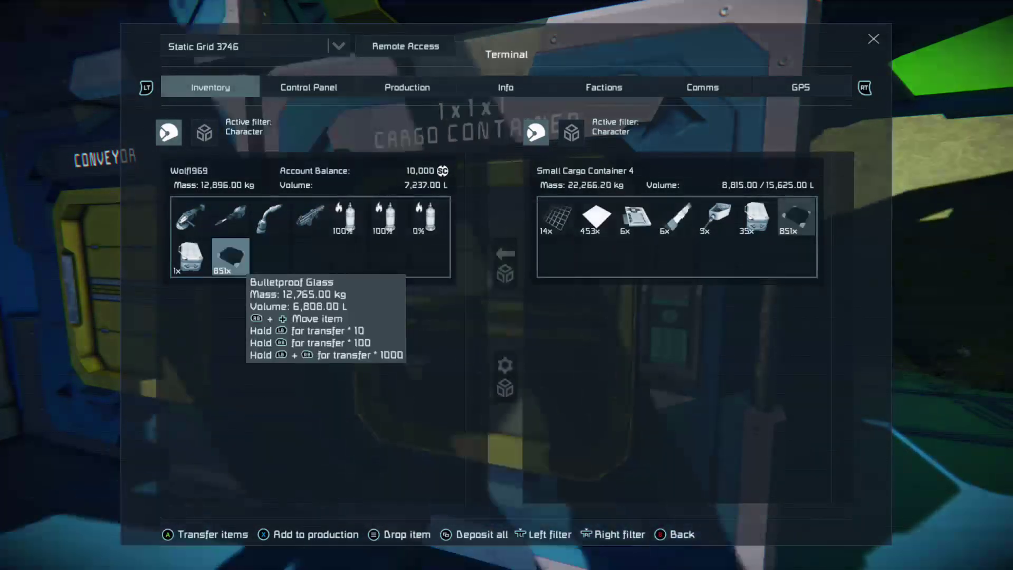
{"action": "key", "text": "Left"}
{"action": "key", "text": "Right"}
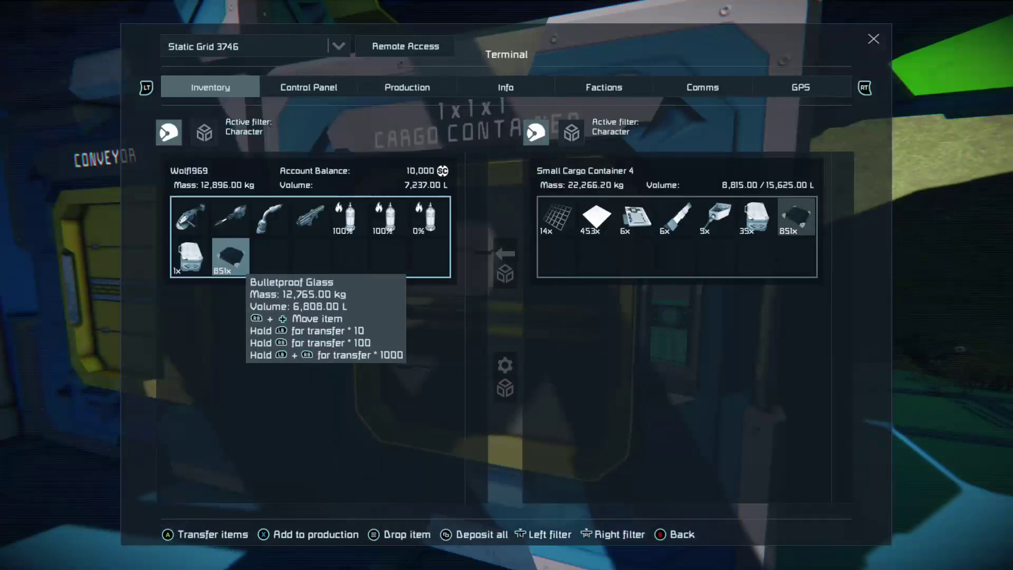
{"action": "key", "text": "Return"}
Transfer the carried Construction Comp. into Small Cargo Container 4
{"action": "key", "text": "Left"}
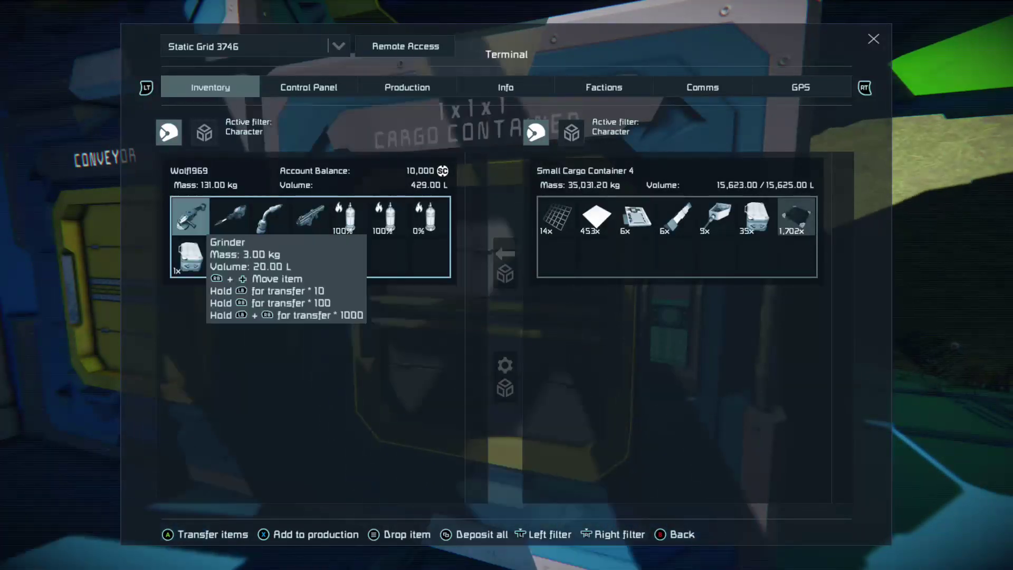
{"action": "key", "text": "Down"}
{"action": "key", "text": "Return"}
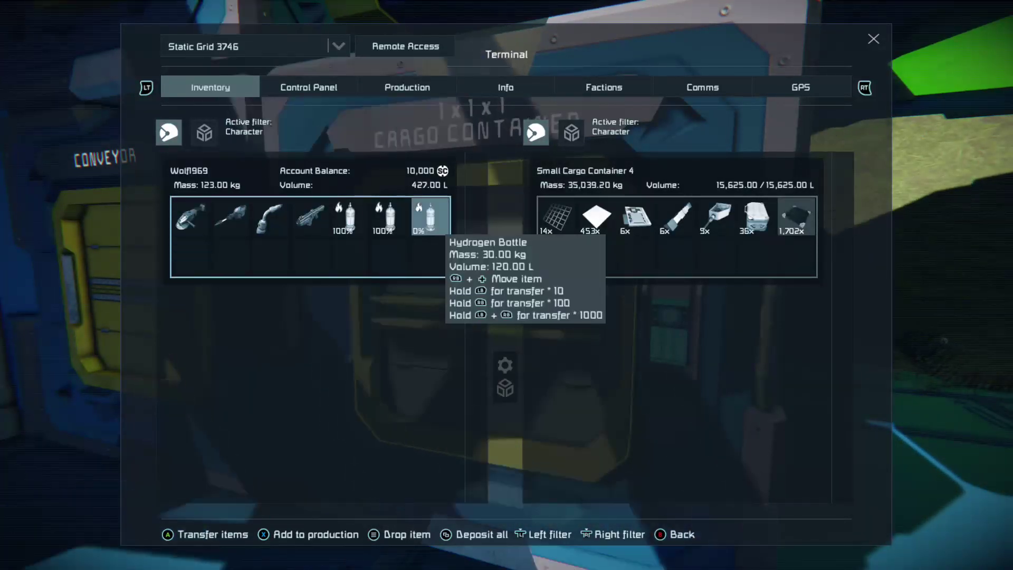
{"action": "key", "text": "Right"}
{"action": "key", "text": "Left"}
{"action": "key", "text": "Left"}
{"action": "key", "text": "Left"}
{"action": "key", "text": "Left"}
{"action": "key", "text": "Left"}
{"action": "key", "text": "Left"}
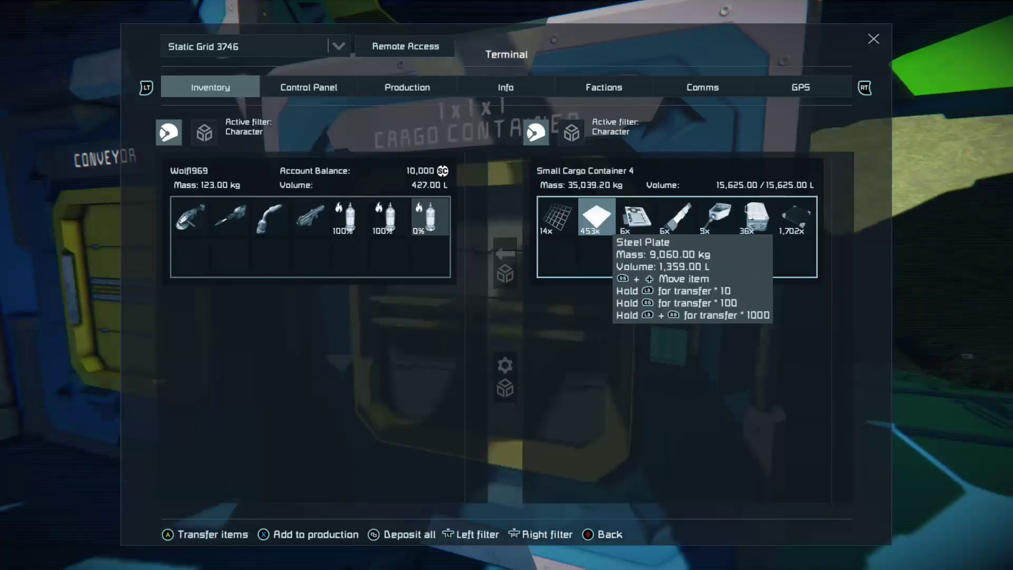
{"action": "key", "text": "Right"}
{"action": "key", "text": "Right"}
{"action": "key", "text": "Right"}
{"action": "key", "text": "Right"}
{"action": "key", "text": "Right"}
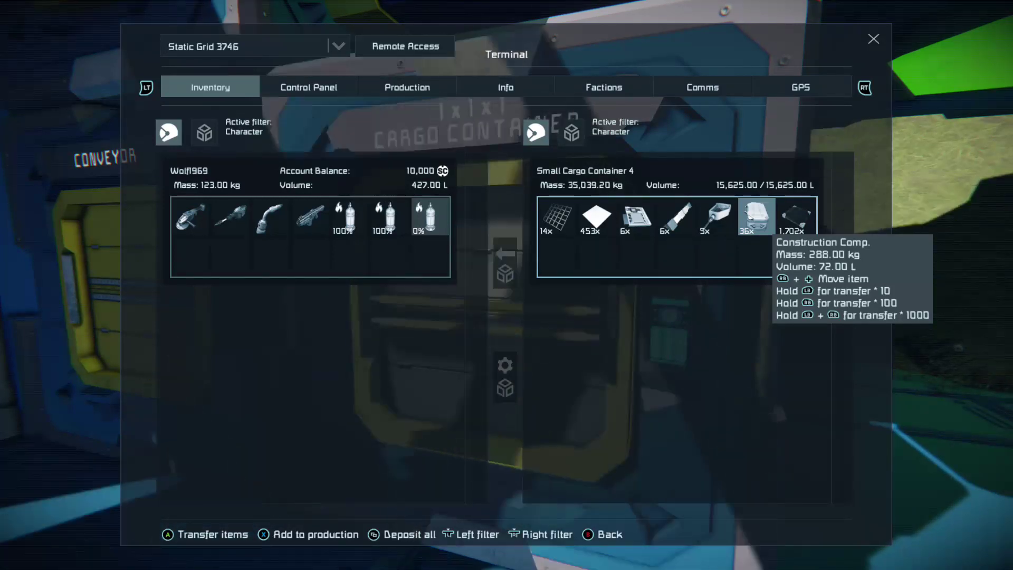
Take 10 Steel Plate out of the container using the amount slider
{"action": "key", "text": "Left"}
{"action": "key", "text": "Left"}
{"action": "key", "text": "Left"}
{"action": "key", "text": "Left"}
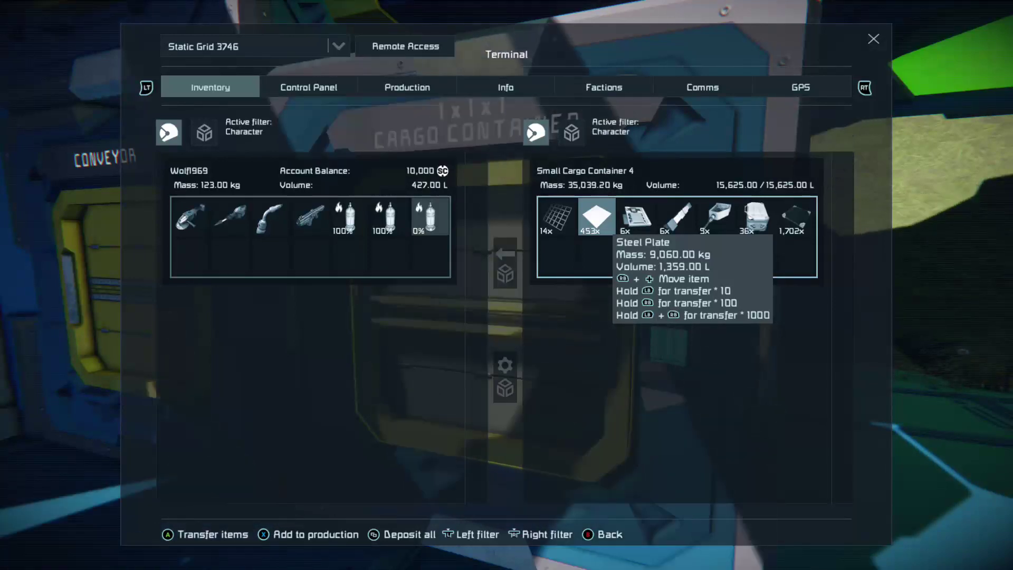
{"action": "key", "text": "Escape"}
{"action": "key", "text": "Return"}
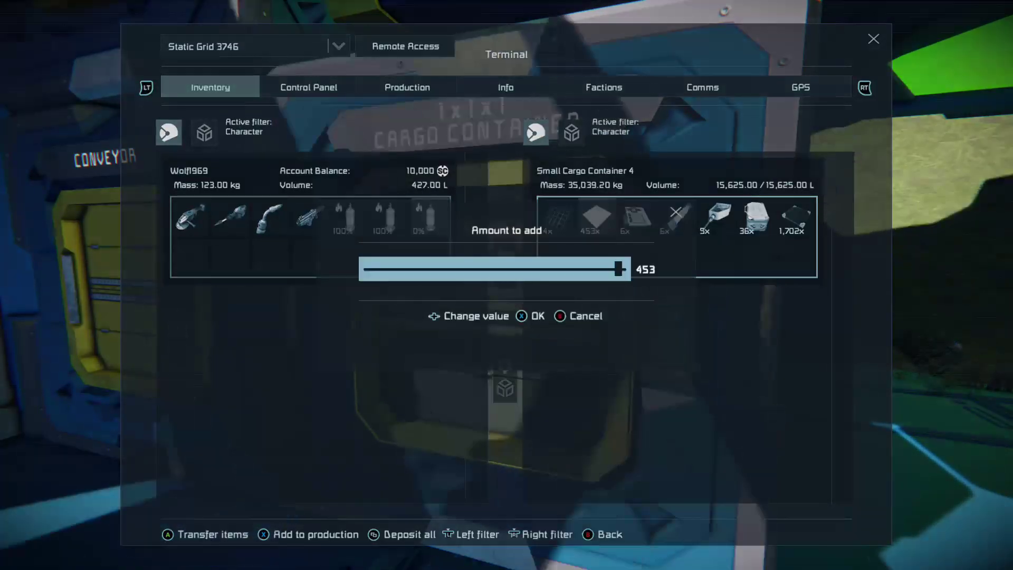
{"action": "key", "text": "Left"}
{"action": "key", "text": "Left"}
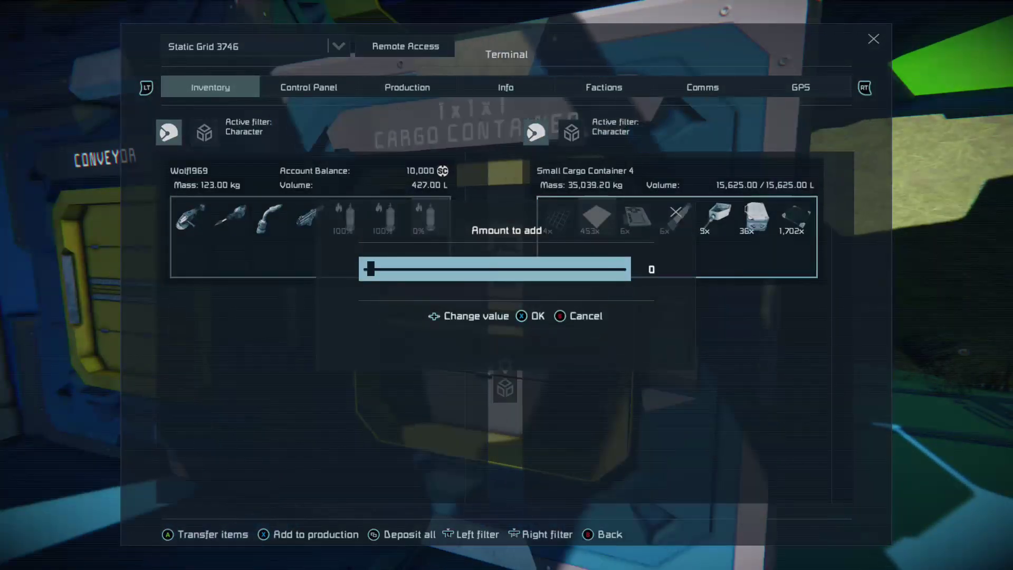
{"action": "key", "text": "Right"}
{"action": "key", "text": "Right"}
{"action": "key", "text": "Right"}
{"action": "key", "text": "Right"}
{"action": "key", "text": "Right"}
{"action": "key", "text": "Right"}
{"action": "key", "text": "Right"}
{"action": "key", "text": "Right"}
{"action": "key", "text": "Right"}
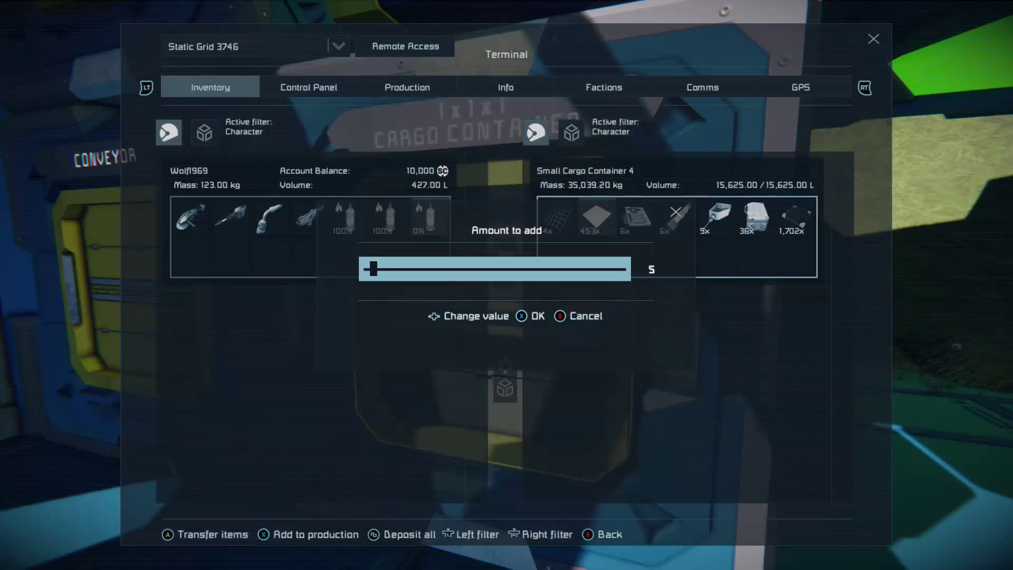
{"action": "key", "text": "Right"}
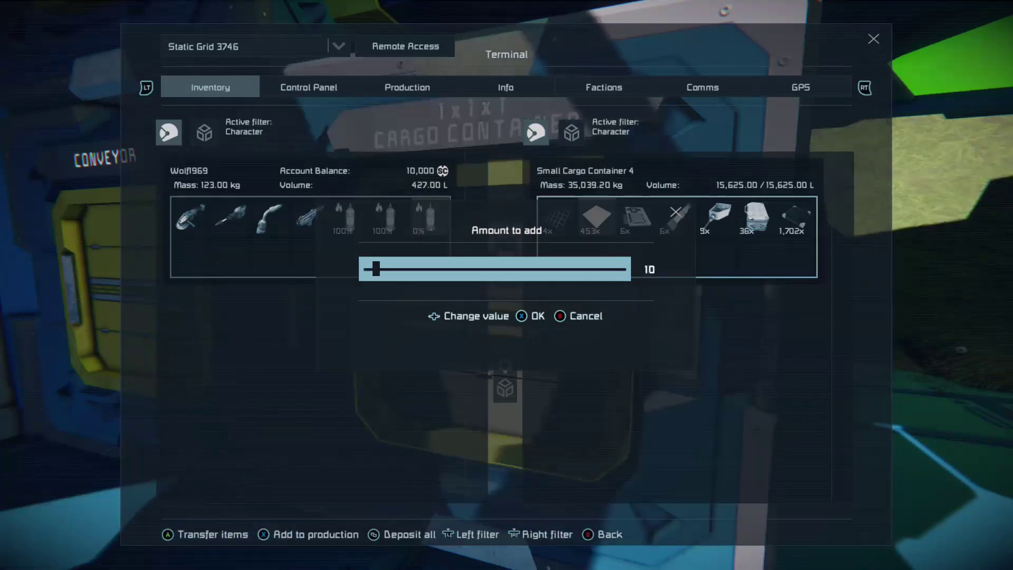
{"action": "key", "text": "Return"}
{"action": "key", "text": "Left"}
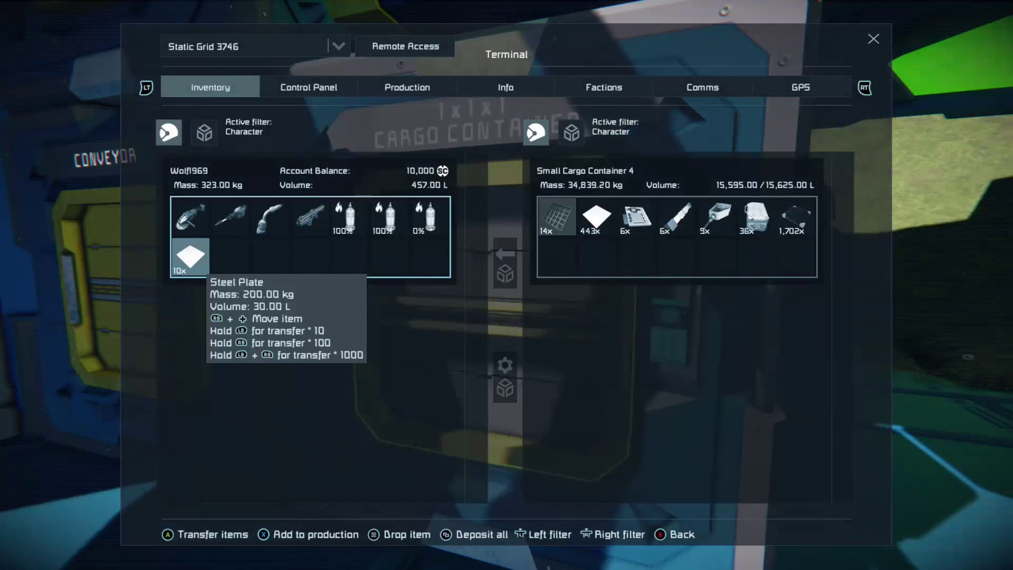
Put the 10 Steel Plate back, filling the container to 15,625 L
{"action": "key", "text": "Right"}
{"action": "key", "text": "Left"}
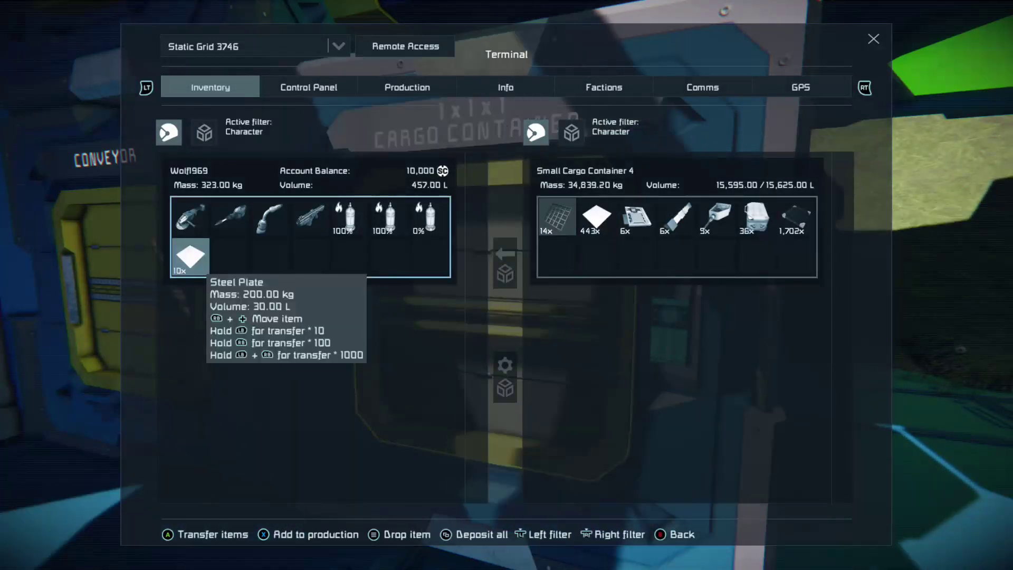
{"action": "key", "text": "Return"}
{"action": "key", "text": "Right"}
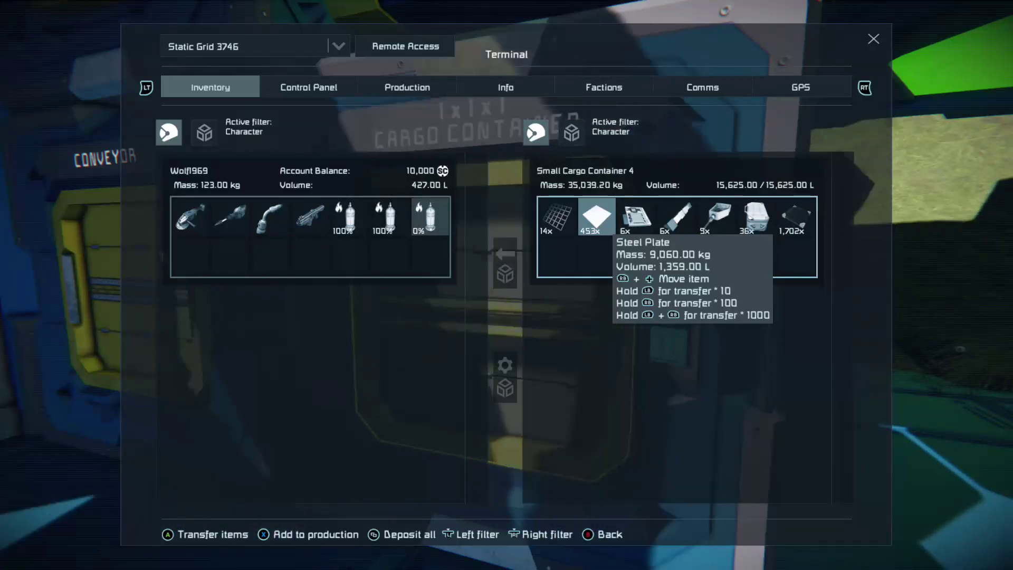
Switch the terminal from Inventory to the Control Panel's grid block list
{"action": "key", "text": "ctrl+Tab"}
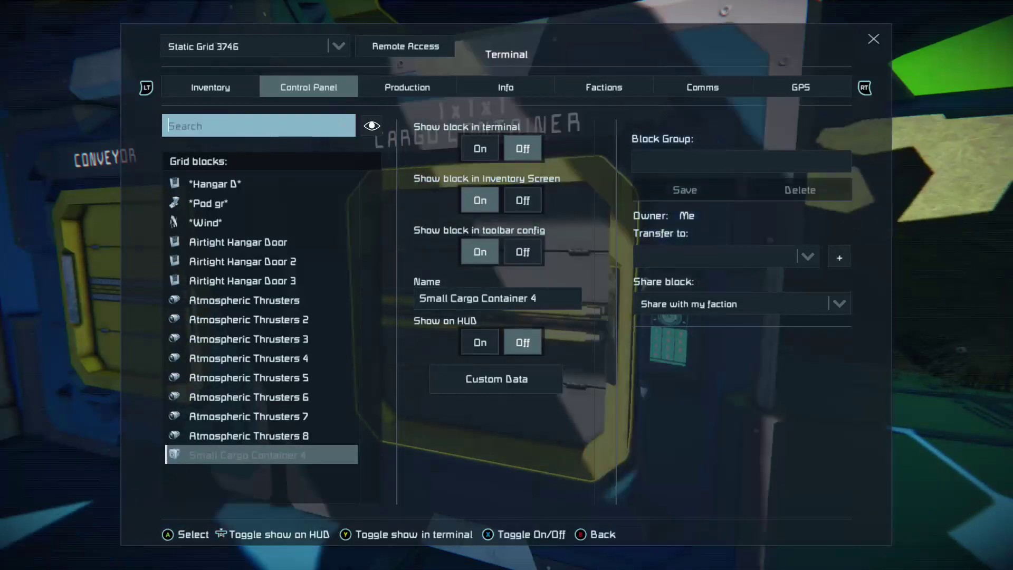
{"action": "key", "text": "Down"}
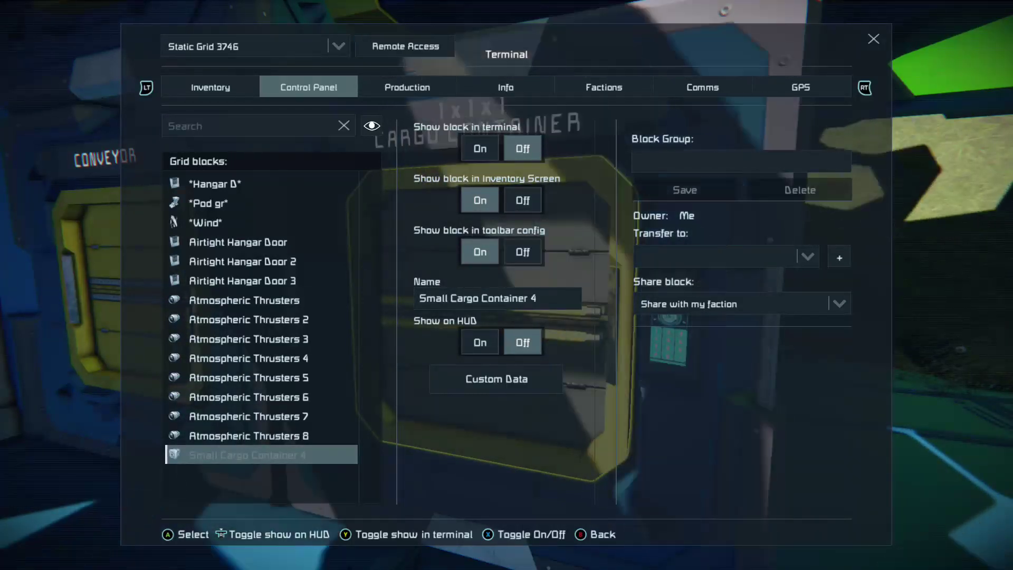
Select Atmospheric Thrusters in the grid block list to view its settings
{"action": "key", "text": "Up"}
{"action": "key", "text": "Up"}
{"action": "key", "text": "Up"}
{"action": "key", "text": "Up"}
{"action": "key", "text": "Up"}
{"action": "key", "text": "Up"}
{"action": "key", "text": "Up"}
{"action": "key", "text": "Up"}
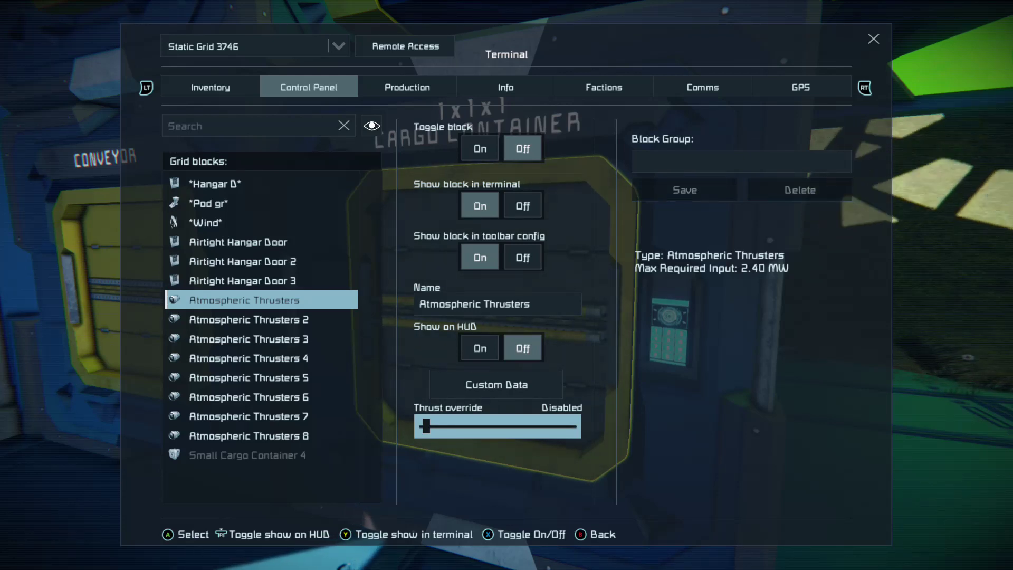
{"action": "key", "text": "Right"}
Browse through the Atmospheric Thrusters settings fields
{"action": "key", "text": "Right"}
{"action": "key", "text": "Left"}
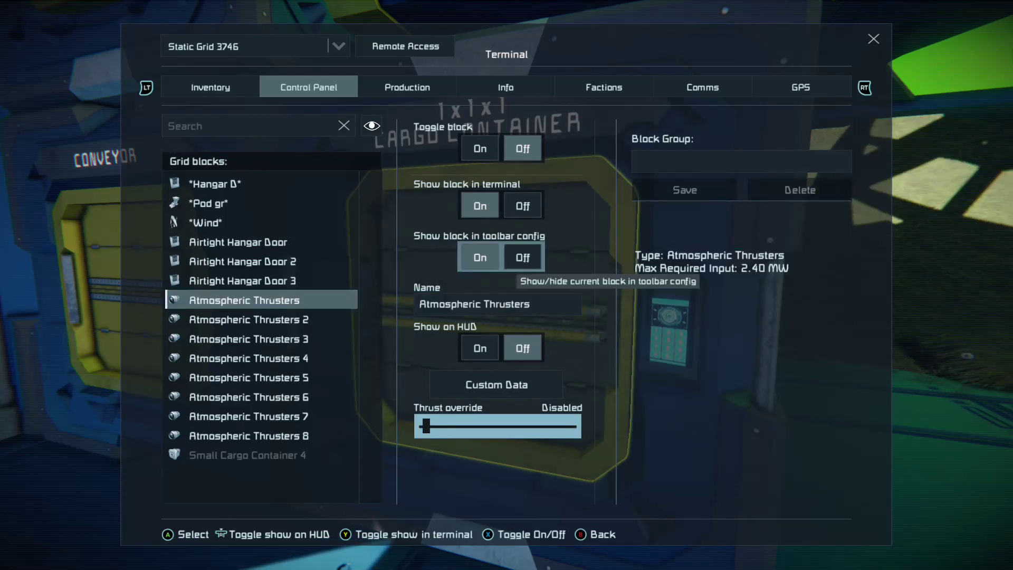
{"action": "key", "text": "Left"}
{"action": "key", "text": "Right"}
{"action": "key", "text": "Right"}
{"action": "key", "text": "Left"}
{"action": "key", "text": "Left"}
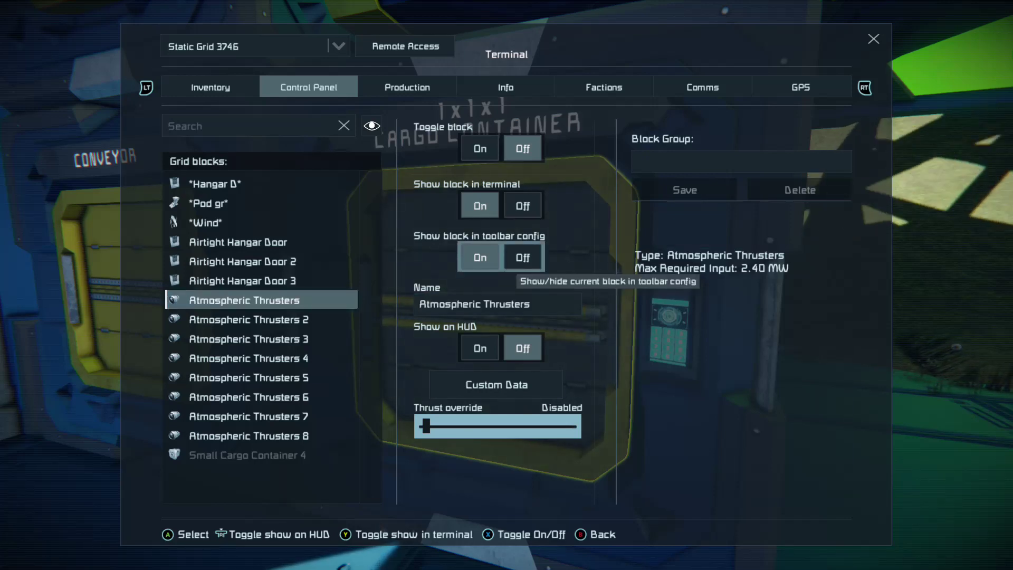
{"action": "key", "text": "Right"}
{"action": "key", "text": "Right"}
Cycle focus up through the eye (show hidden blocks) toggle and the Search box
{"action": "key", "text": "Up"}
{"action": "key", "text": "Left"}
{"action": "key", "text": "Left"}
{"action": "key", "text": "Left"}
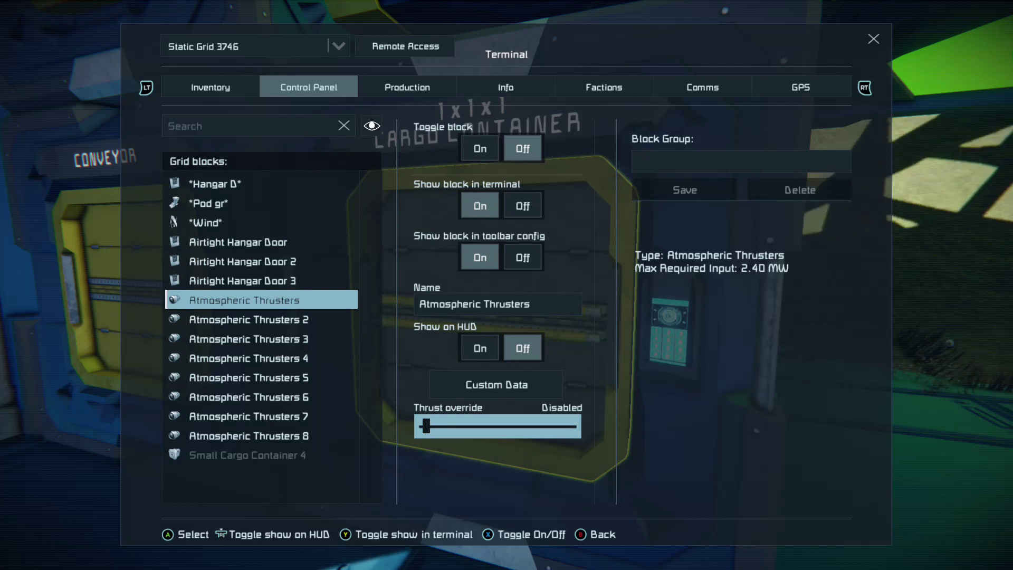
{"action": "key", "text": "Right"}
{"action": "key", "text": "Right"}
{"action": "key", "text": "Up"}
{"action": "key", "text": "Left"}
{"action": "key", "text": "Left"}
{"action": "key", "text": "Left"}
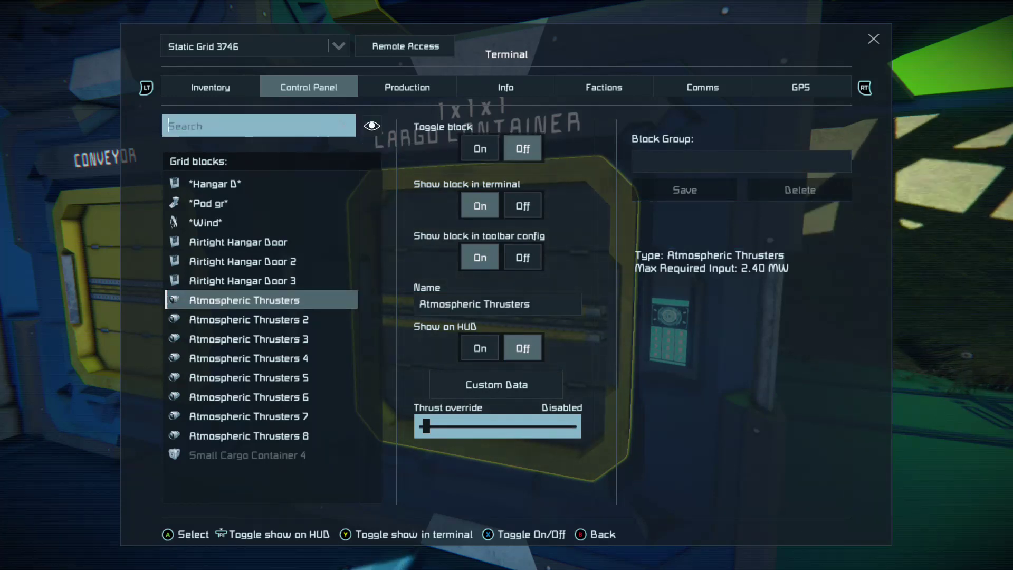
{"action": "key", "text": "Right"}
{"action": "key", "text": "Right"}
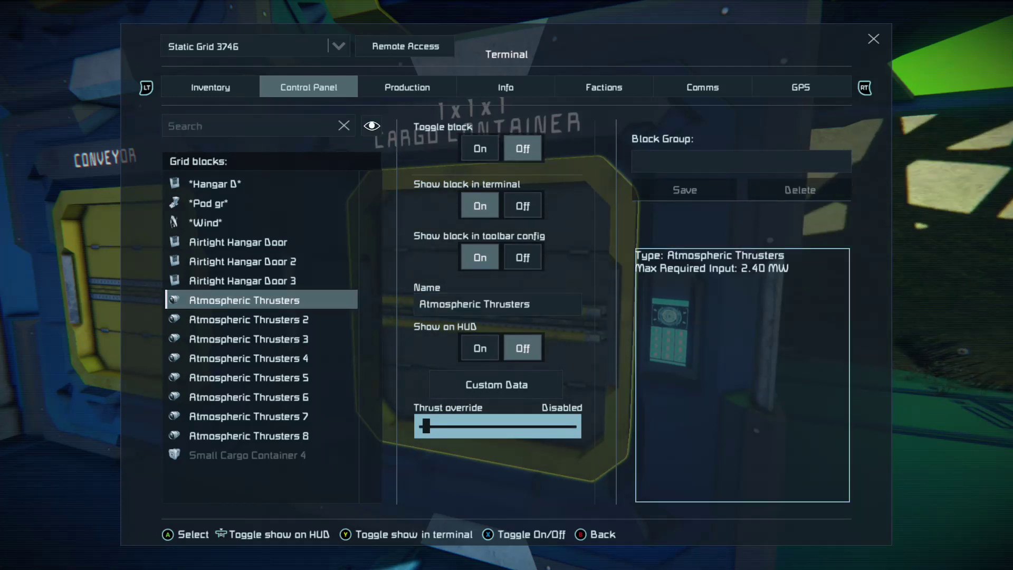
{"action": "key", "text": "Up"}
{"action": "key", "text": "Left"}
{"action": "key", "text": "Left"}
{"action": "key", "text": "Left"}
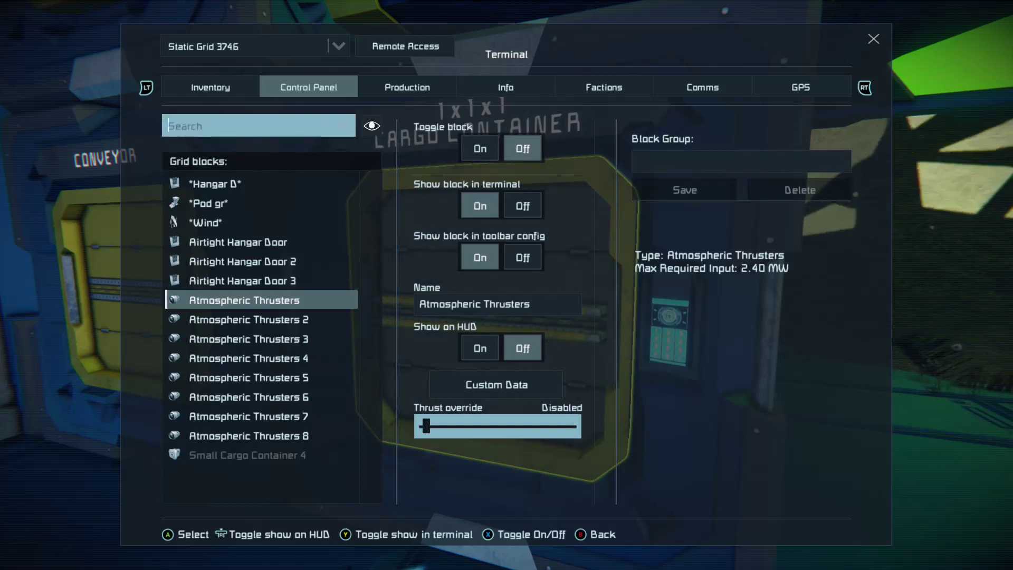
Return to the block list and move down to Atmospheric Thrusters 8
{"action": "key", "text": "Down"}
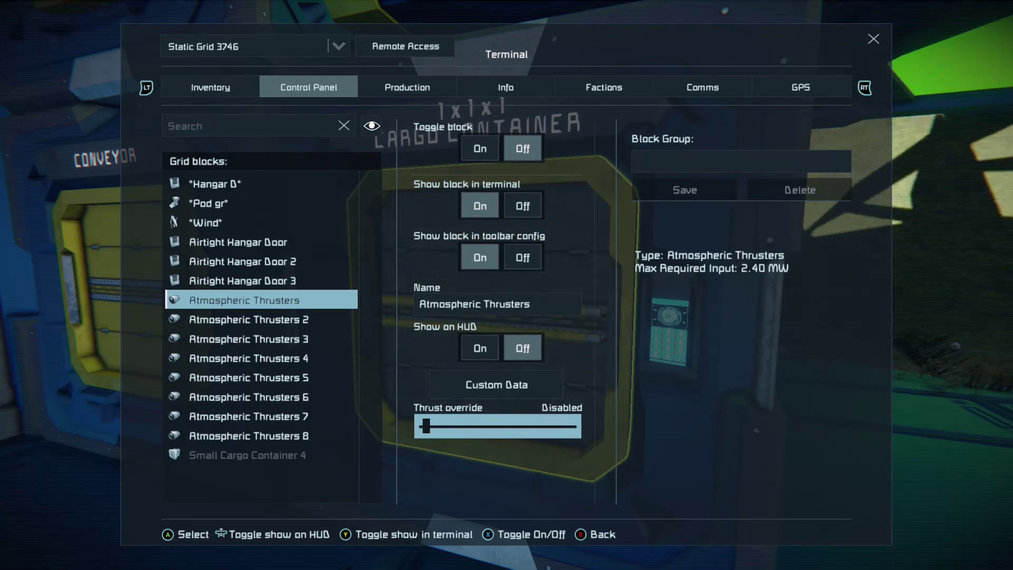
{"action": "key", "text": "Down"}
{"action": "key", "text": "Down"}
{"action": "key", "text": "Down"}
{"action": "key", "text": "Down"}
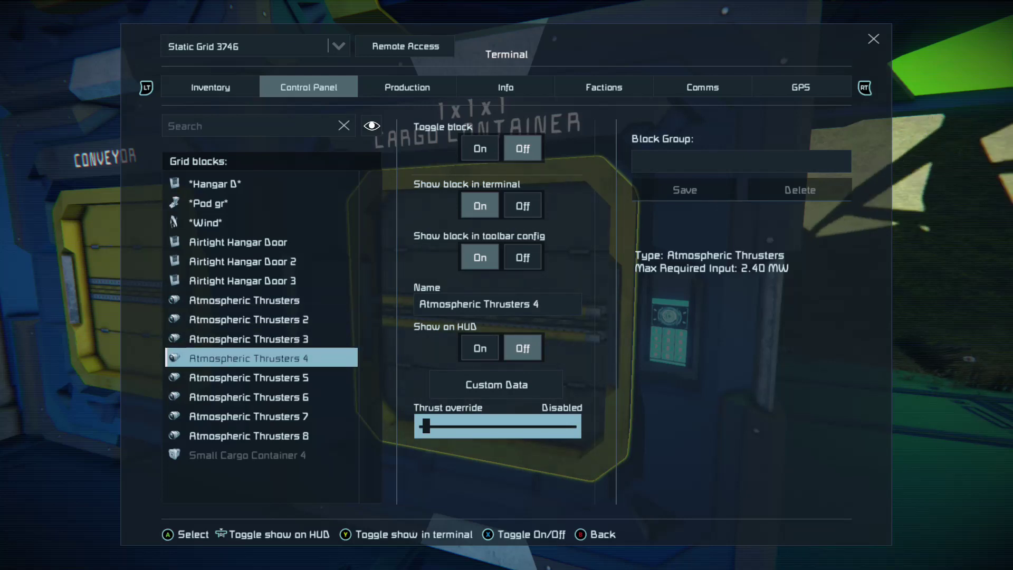
{"action": "key", "text": "Down"}
{"action": "key", "text": "Down"}
{"action": "key", "text": "Down"}
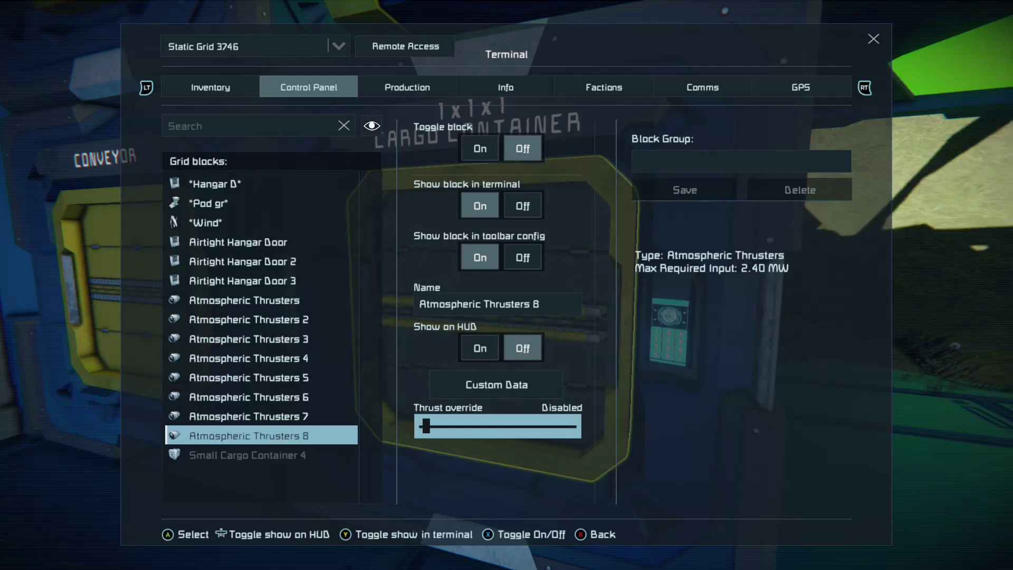
Try Atmospheric Thrusters 8's thrust override at 18.5 N and 37.0 N, then return it to disabled
{"action": "key", "text": "Right"}
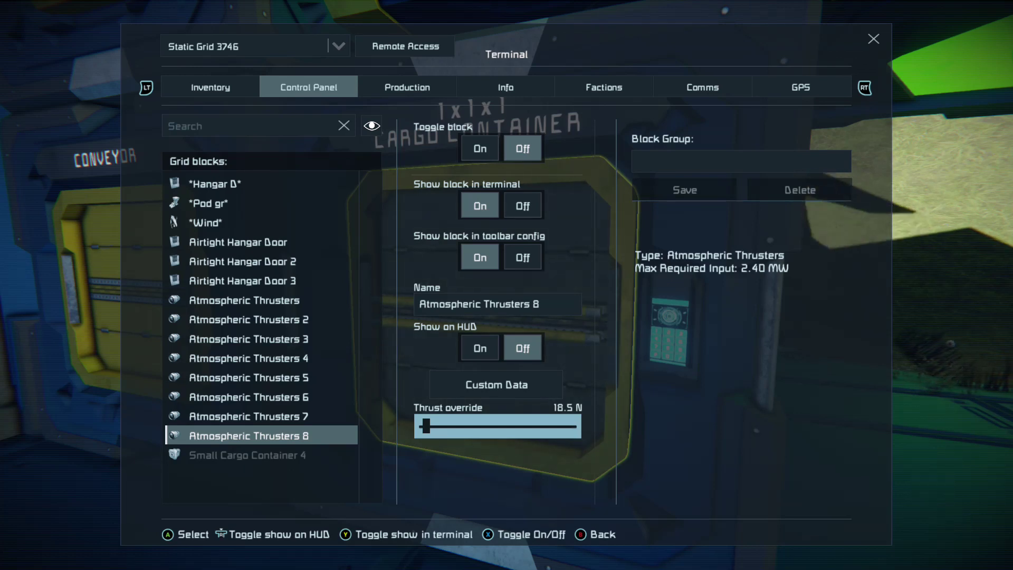
{"action": "key", "text": "Left"}
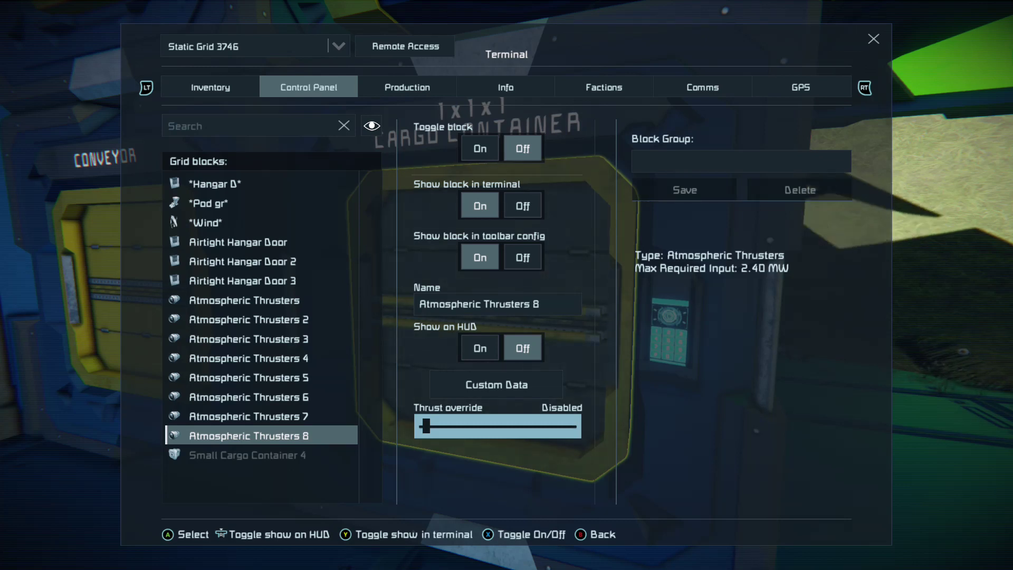
{"action": "key", "text": "Right"}
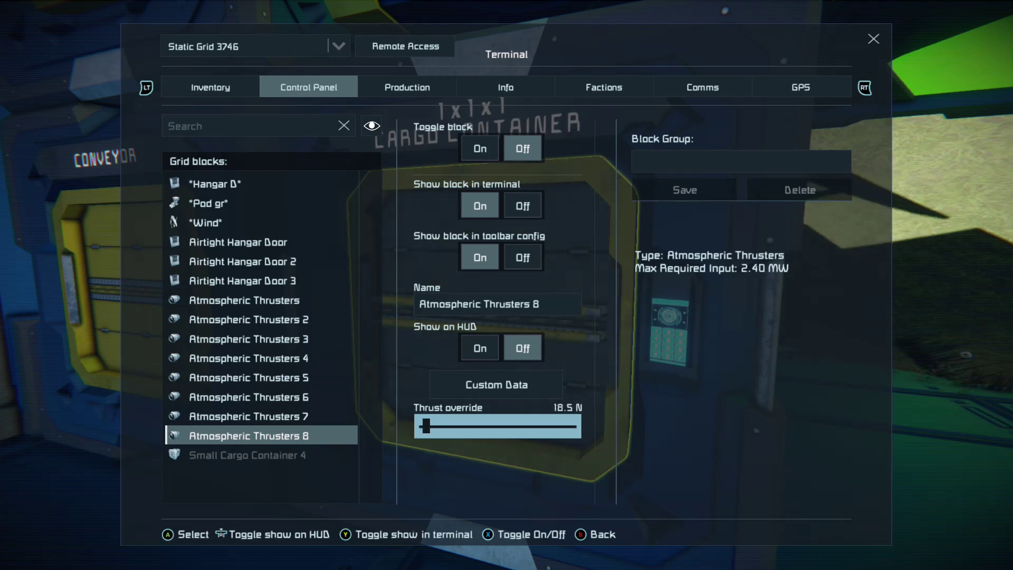
{"action": "key", "text": "Right"}
{"action": "key", "text": "Right"}
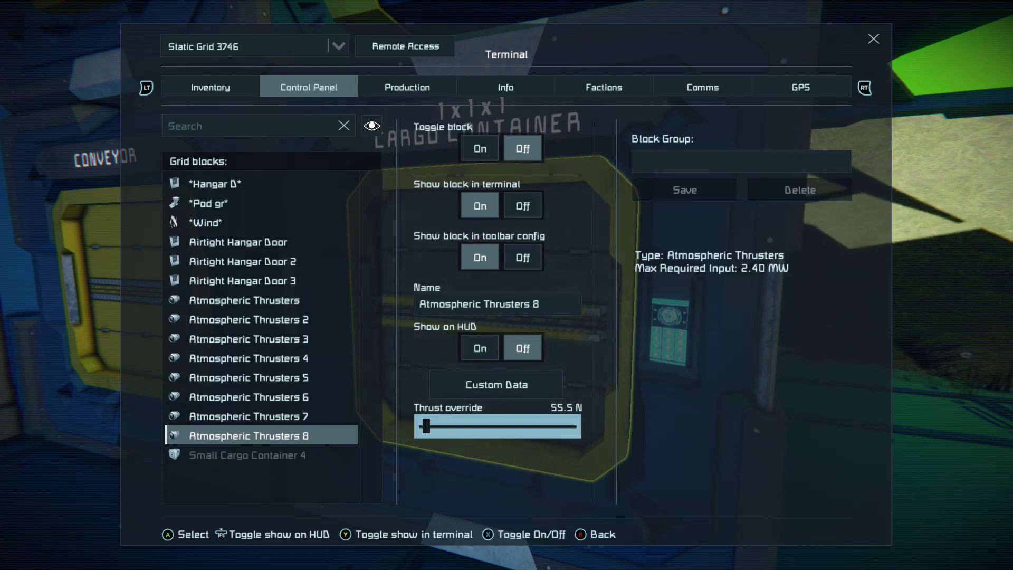
{"action": "key", "text": "Left"}
{"action": "key", "text": "Left"}
{"action": "key", "text": "Left"}
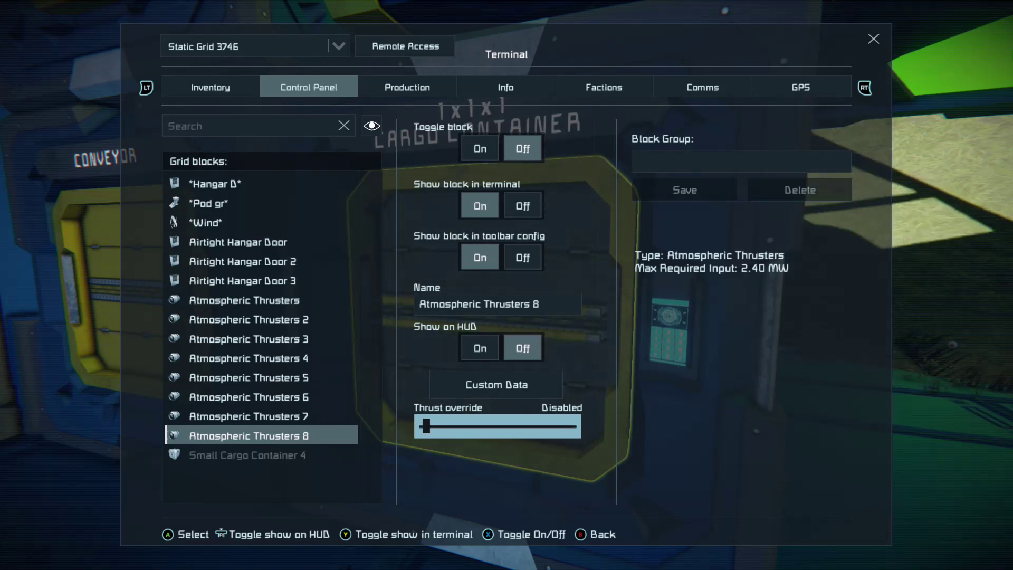
{"action": "key", "text": "Left"}
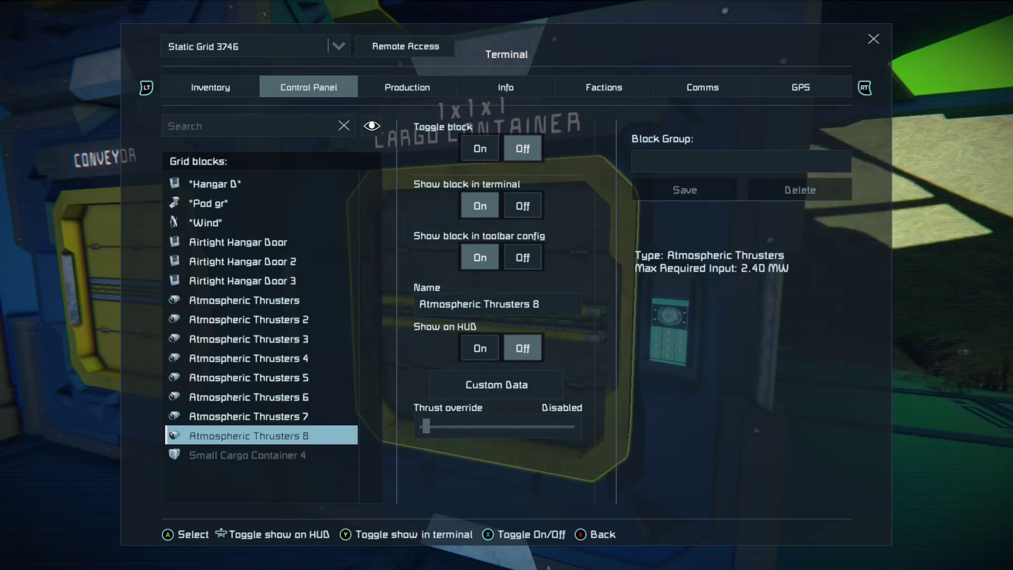
{"action": "key", "text": "Up"}
{"action": "key", "text": "Up"}
{"action": "key", "text": "Up"}
{"action": "key", "text": "Up"}
{"action": "key", "text": "Up"}
{"action": "key", "text": "Up"}
{"action": "key", "text": "Up"}
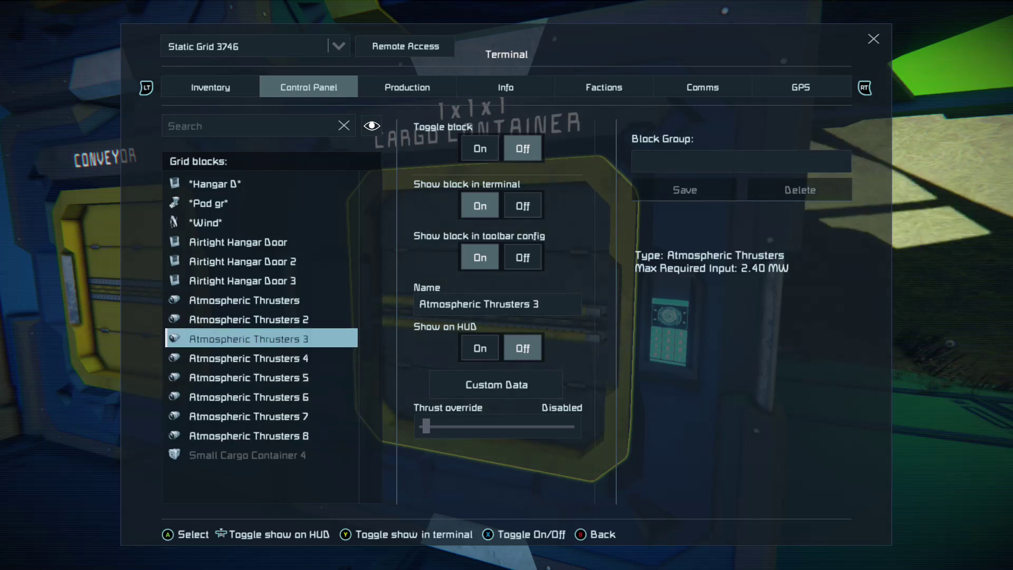
{"action": "key", "text": "Down"}
{"action": "key", "text": "Down"}
{"action": "key", "text": "Down"}
{"action": "key", "text": "Down"}
{"action": "key", "text": "Down"}
{"action": "key", "text": "Down"}
{"action": "key", "text": "Down"}
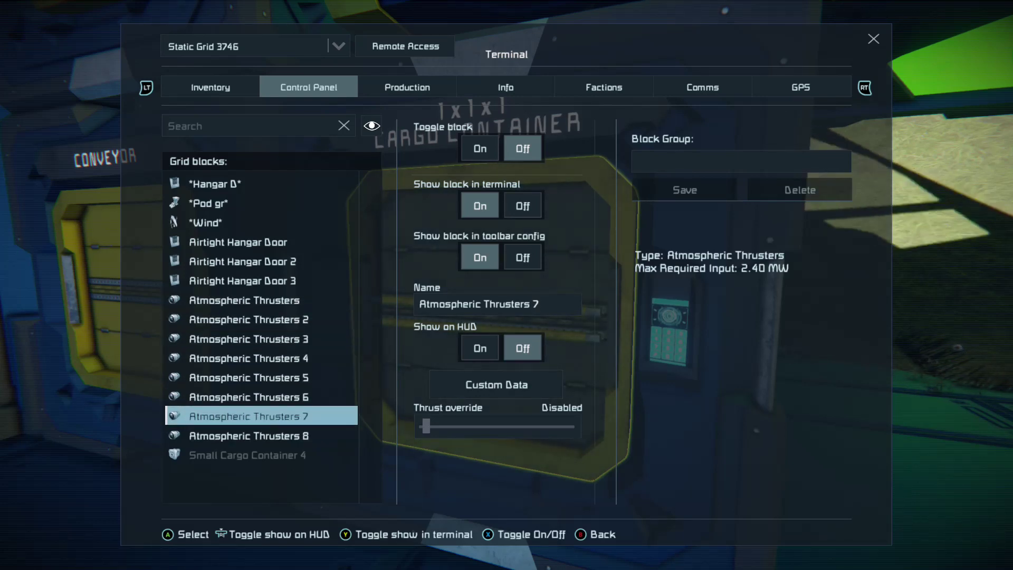
{"action": "key", "text": "Up"}
{"action": "key", "text": "Up"}
{"action": "key", "text": "Up"}
{"action": "key", "text": "Up"}
{"action": "key", "text": "Up"}
{"action": "key", "text": "Up"}
{"action": "key", "text": "Up"}
{"action": "key", "text": "Up"}
{"action": "key", "text": "Up"}
{"action": "key", "text": "Up"}
{"action": "key", "text": "Up"}
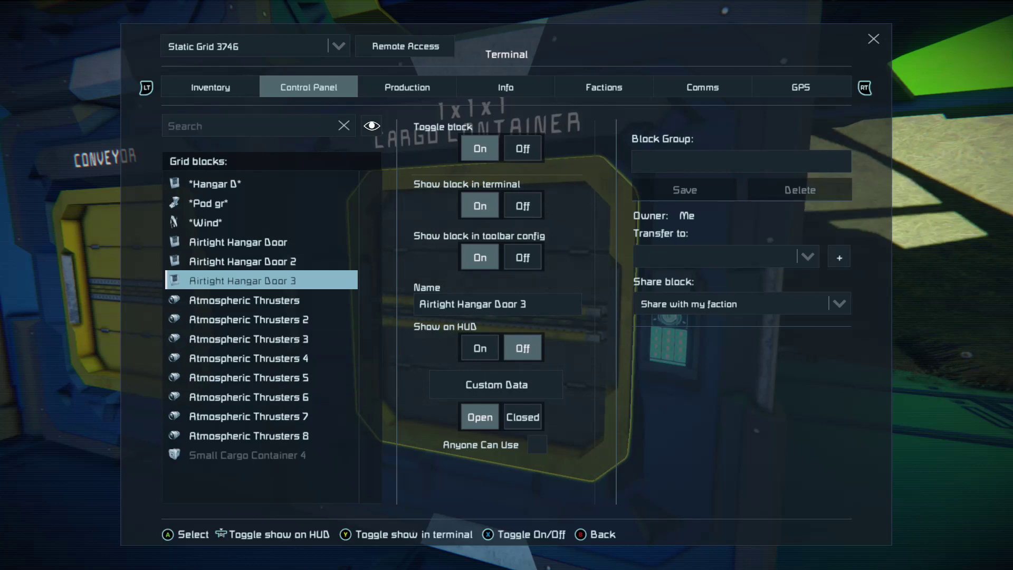
{"action": "key", "text": "Down"}
{"action": "key", "text": "Down"}
{"action": "key", "text": "Down"}
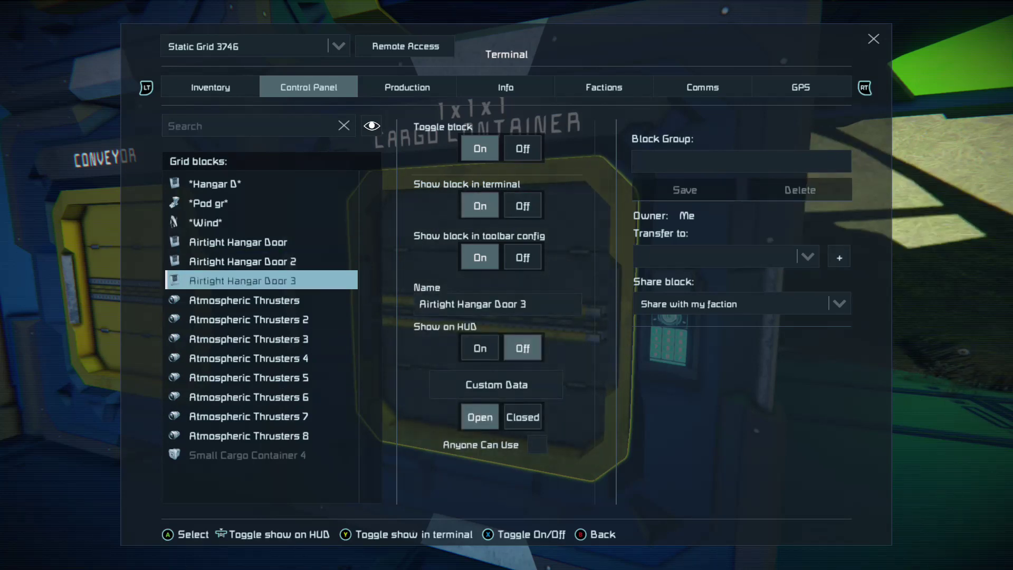
{"action": "key", "text": "Up"}
{"action": "key", "text": "Up"}
{"action": "key", "text": "Right"}
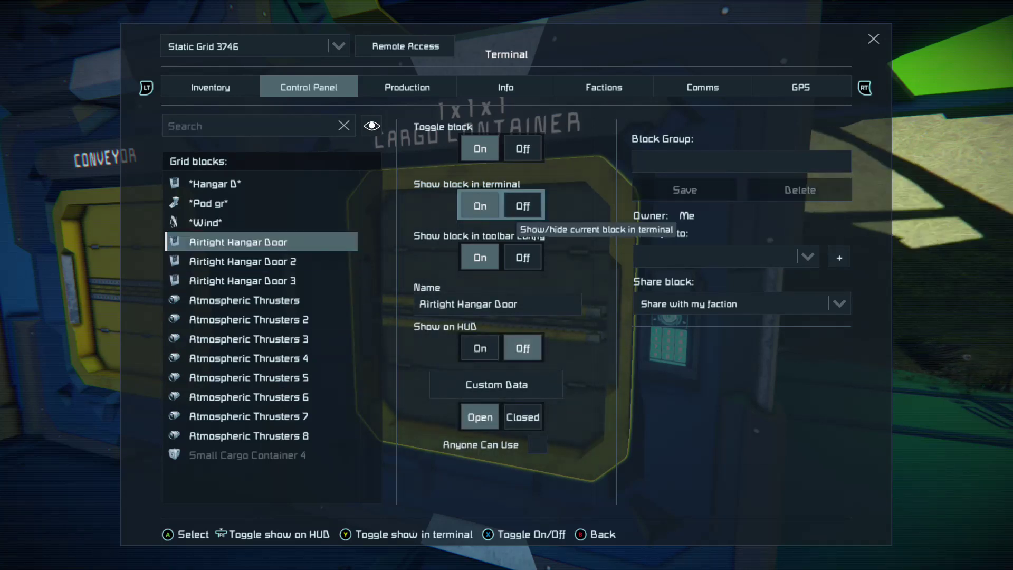
{"action": "key", "text": "Up"}
{"action": "key", "text": "Down"}
{"action": "key", "text": "Down"}
{"action": "key", "text": "Down"}
{"action": "key", "text": "Down"}
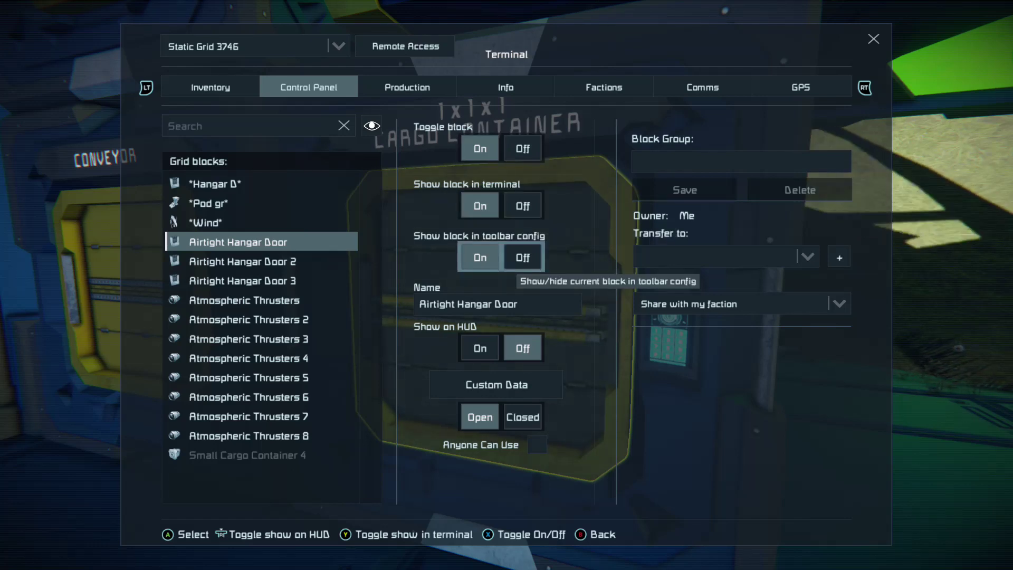
{"action": "key", "text": "Down"}
{"action": "key", "text": "Up"}
{"action": "key", "text": "Up"}
{"action": "key", "text": "Up"}
{"action": "key", "text": "Up"}
{"action": "key", "text": "Up"}
{"action": "key", "text": "Up"}
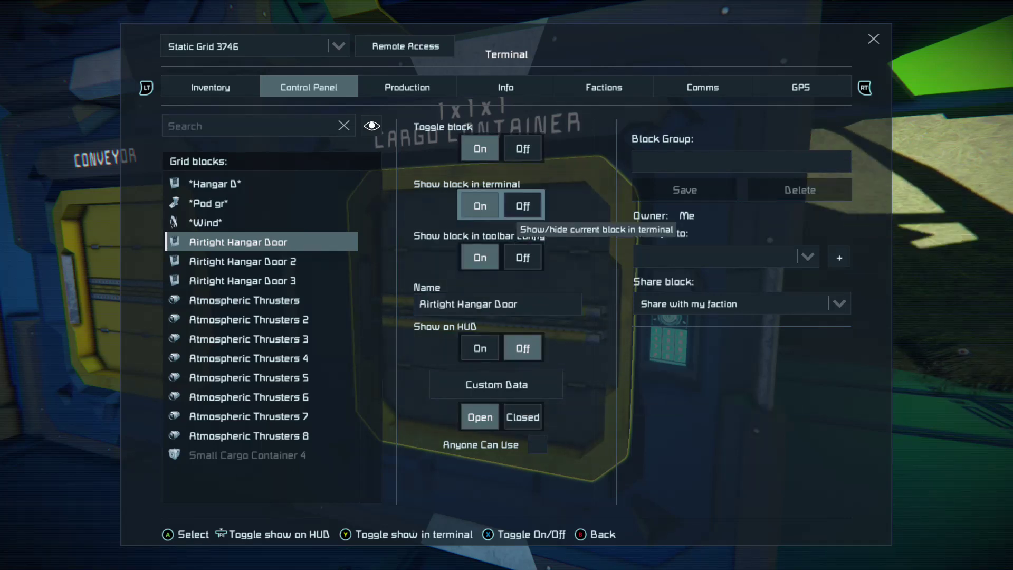
{"action": "key", "text": "Down"}
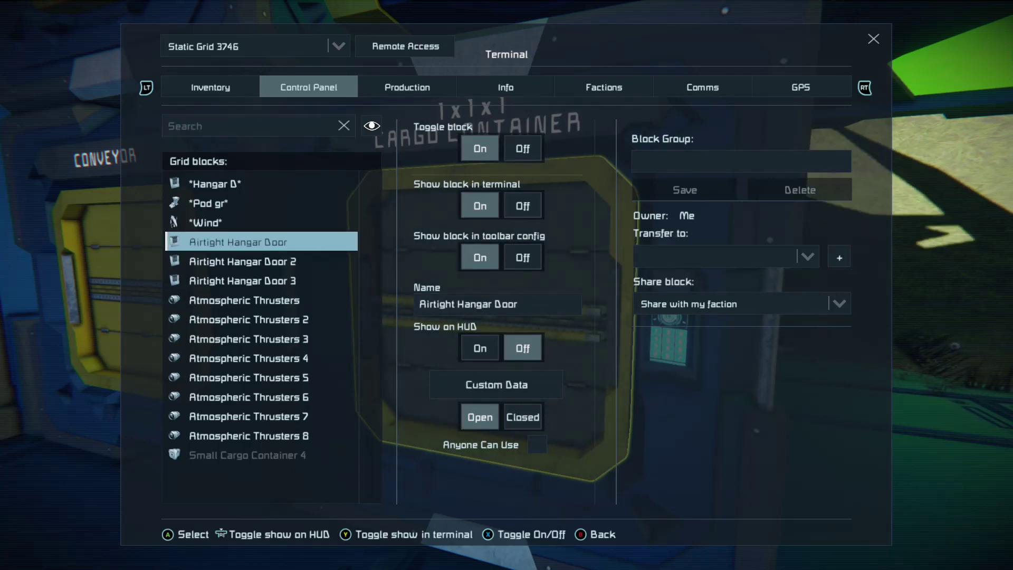
{"action": "key", "text": "Down"}
{"action": "key", "text": "Down"}
{"action": "key", "text": "Down"}
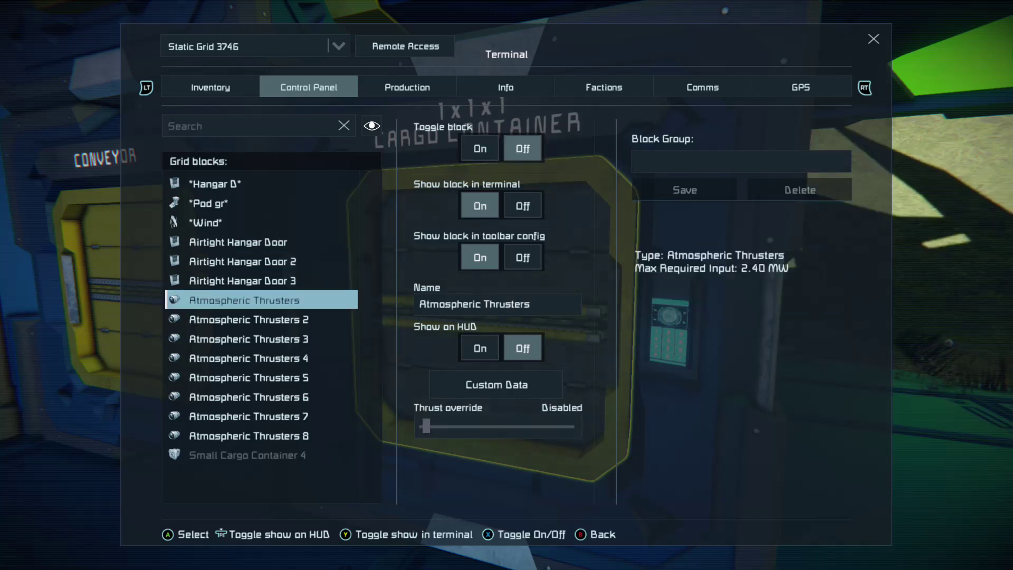
{"action": "key", "text": "Down"}
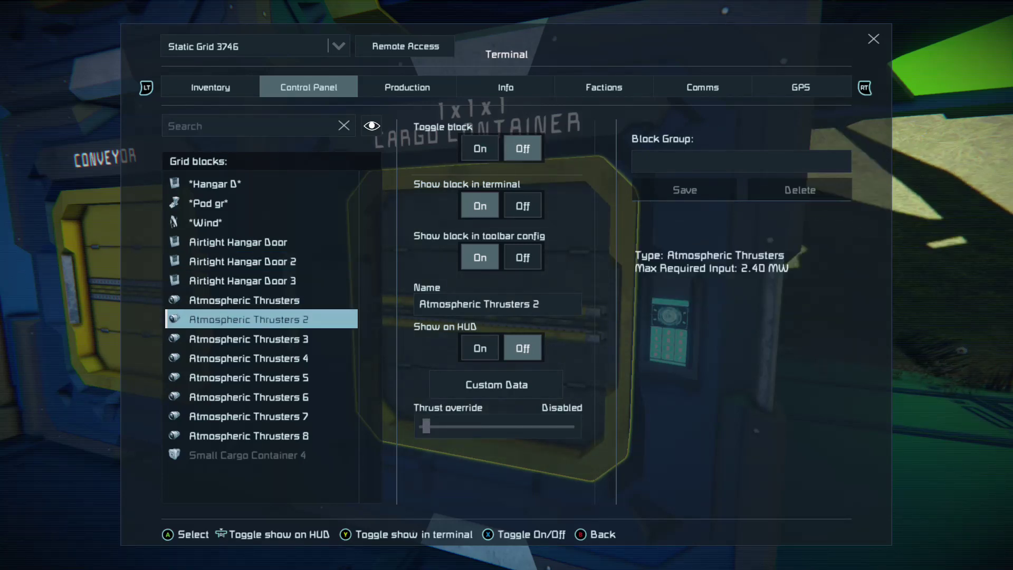
{"action": "key", "text": "Up"}
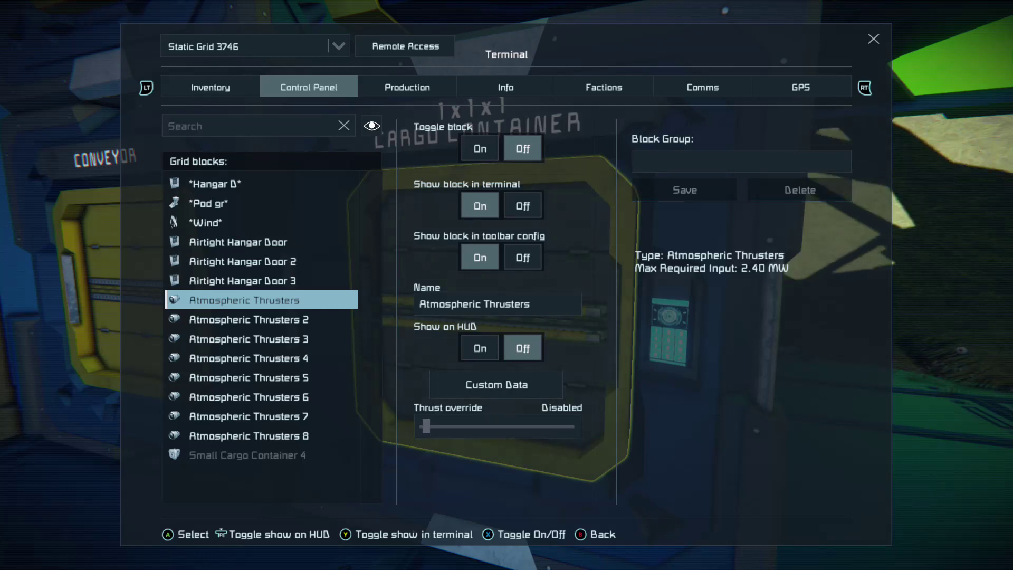
{"action": "key", "text": "shift+Down"}
{"action": "key", "text": "shift+Down"}
{"action": "key", "text": "shift+Down"}
{"action": "key", "text": "shift+Down"}
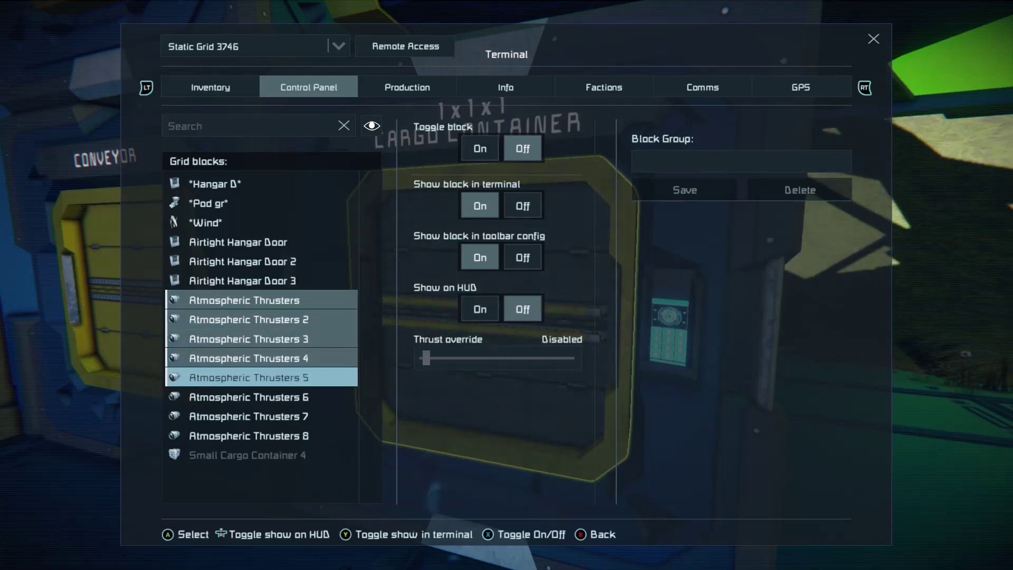
Extend the selection from Atmospheric Thrusters through Atmospheric Thrusters 8
{"action": "key", "text": "shift+Down"}
{"action": "key", "text": "shift+Down"}
{"action": "key", "text": "shift+Down"}
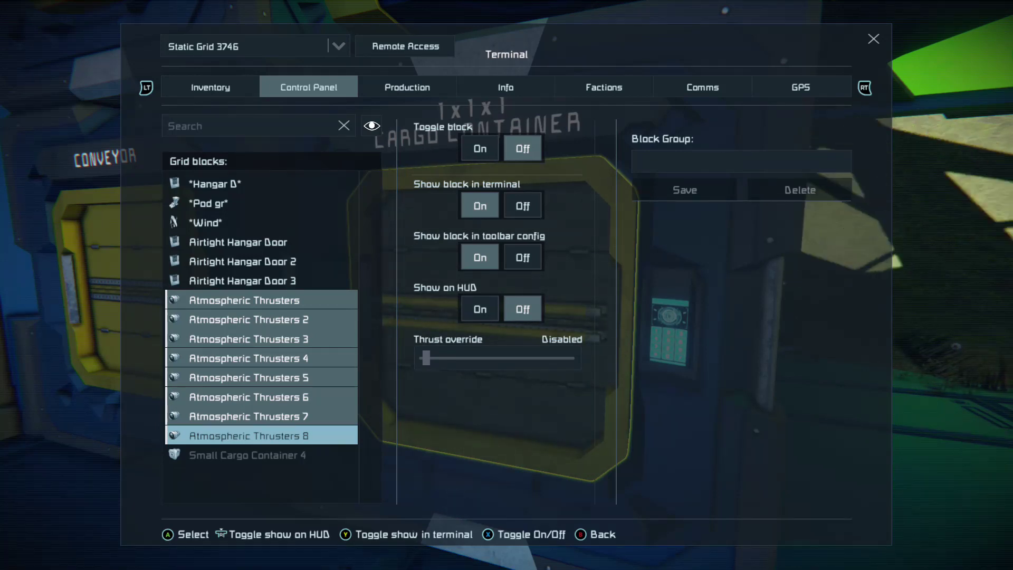
{"action": "key", "text": "Right"}
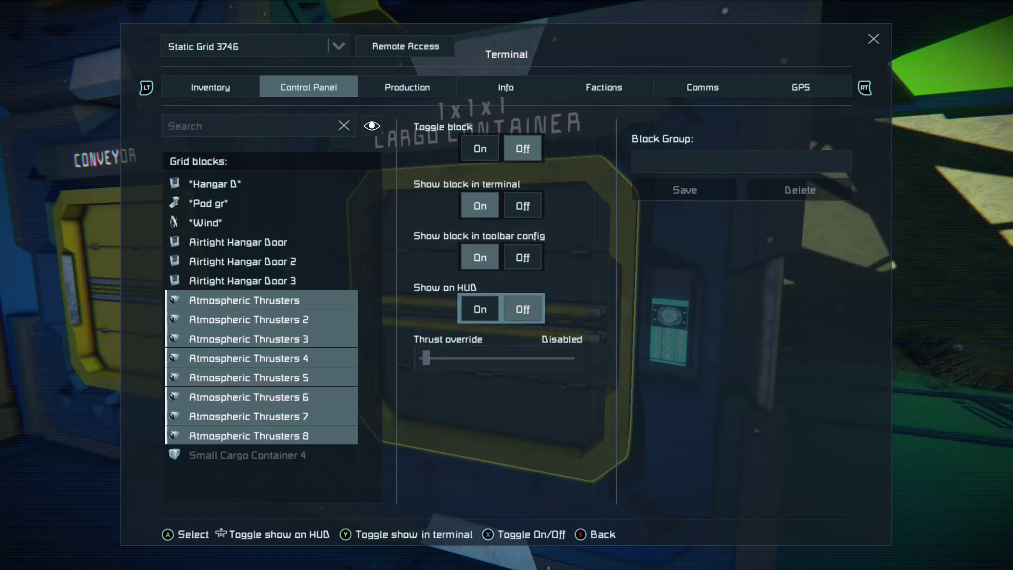
{"action": "key", "text": "Right"}
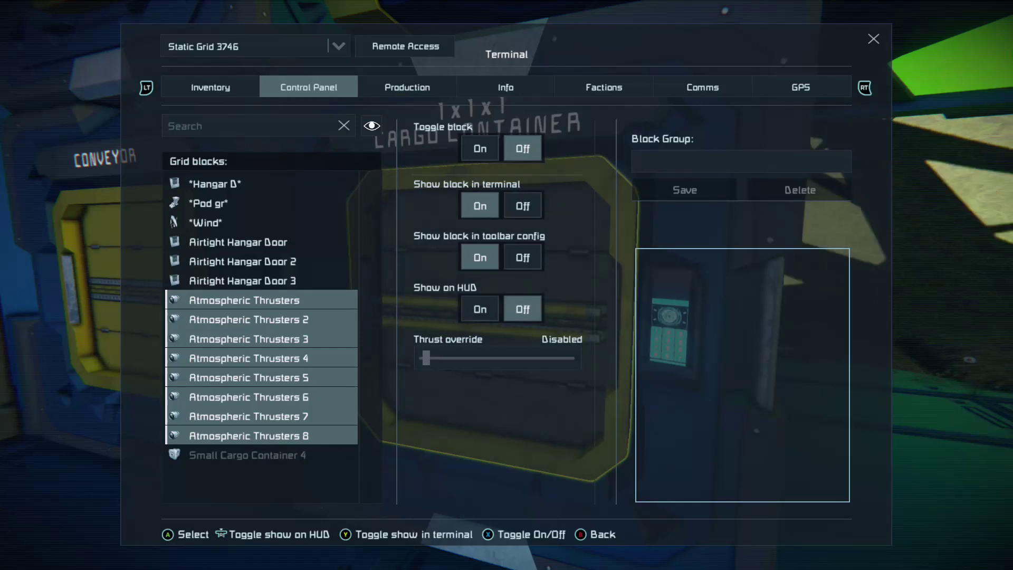
Move focus onto the Block Group name box
{"action": "key", "text": "Up"}
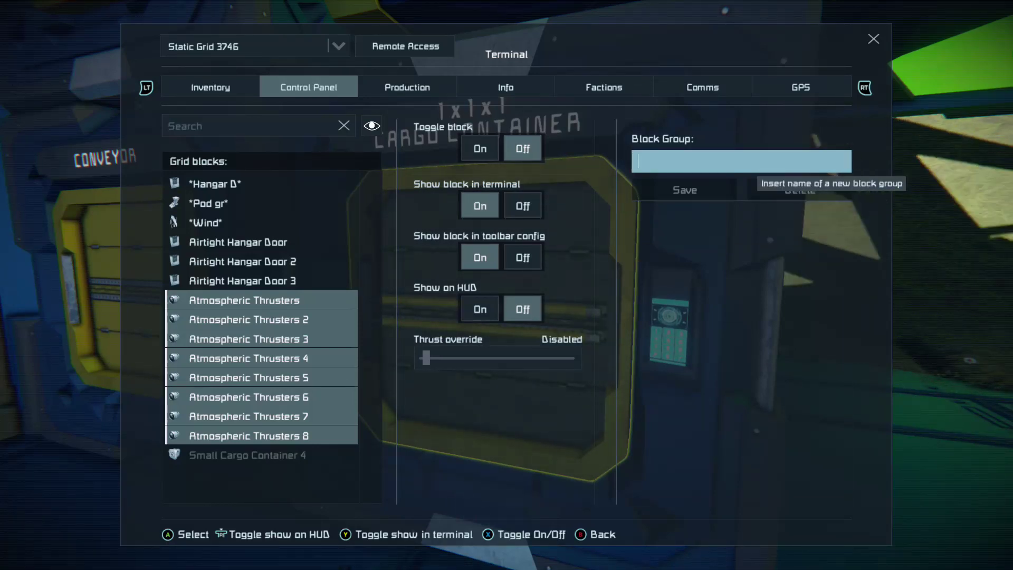
{"action": "key", "text": "Left"}
{"action": "key", "text": "Right"}
{"action": "key", "text": "Left"}
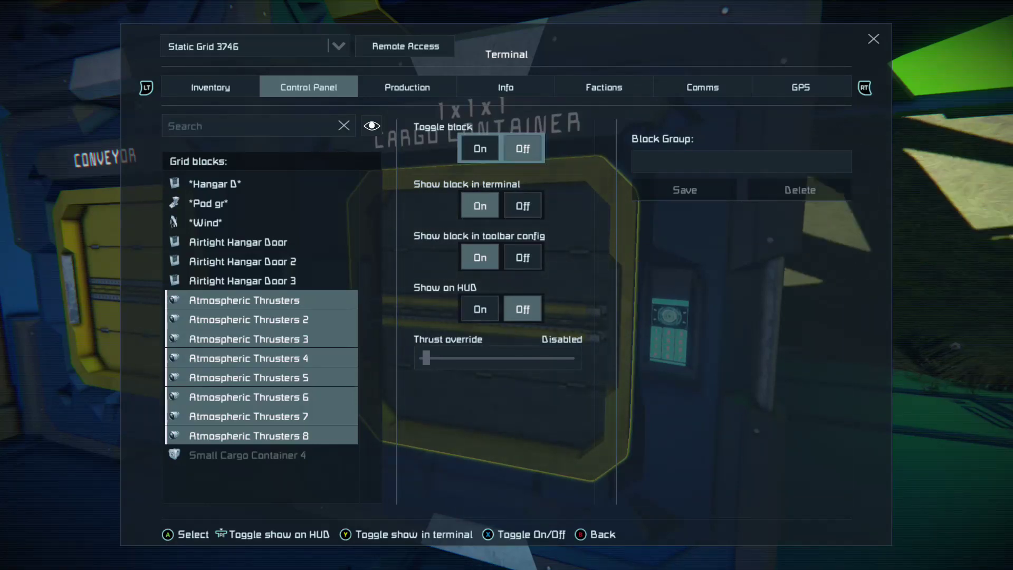
{"action": "key", "text": "Right"}
{"action": "key", "text": "Down"}
{"action": "key", "text": "Up"}
{"action": "key", "text": "Down"}
{"action": "key", "text": "Up"}
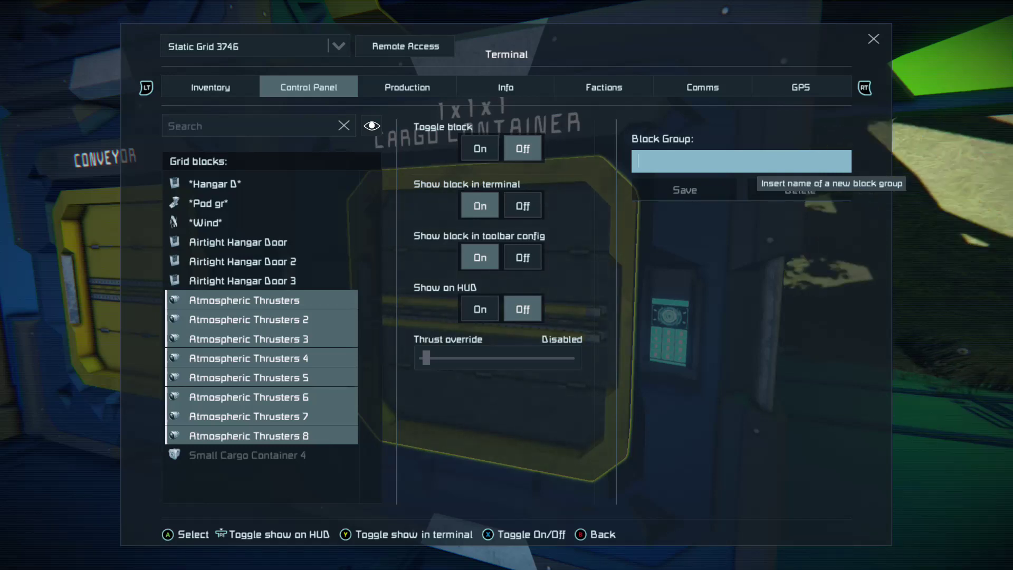
Enter 'Thrust' as the new block group name
{"action": "type", "text": "Thrust"}
{"action": "key", "text": "Down"}
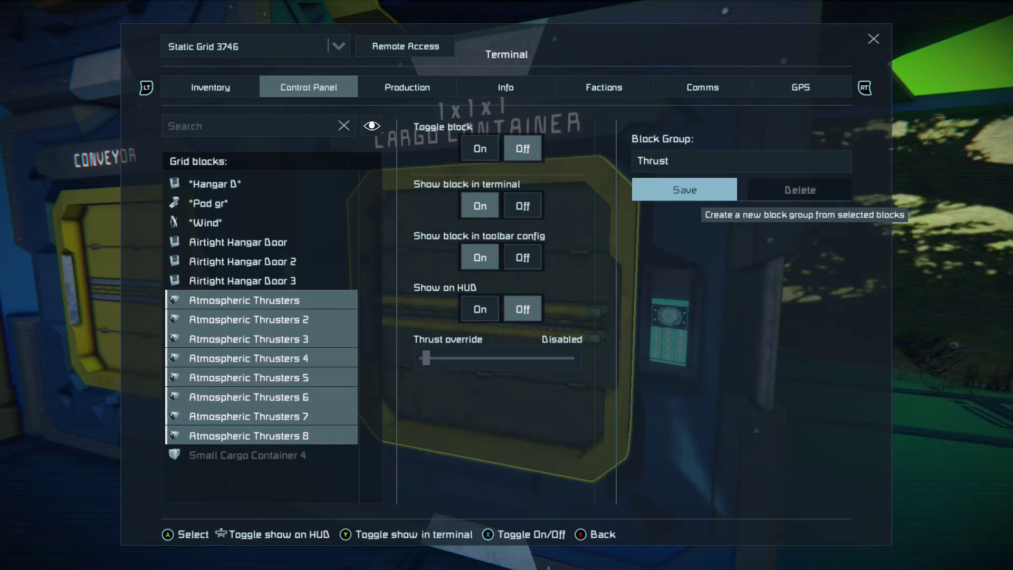
{"action": "key", "text": "Up"}
{"action": "key", "text": "Down"}
{"action": "key", "text": "Up"}
{"action": "key", "text": "Down"}
{"action": "key", "text": "Up"}
{"action": "key", "text": "Down"}
{"action": "key", "text": "Up"}
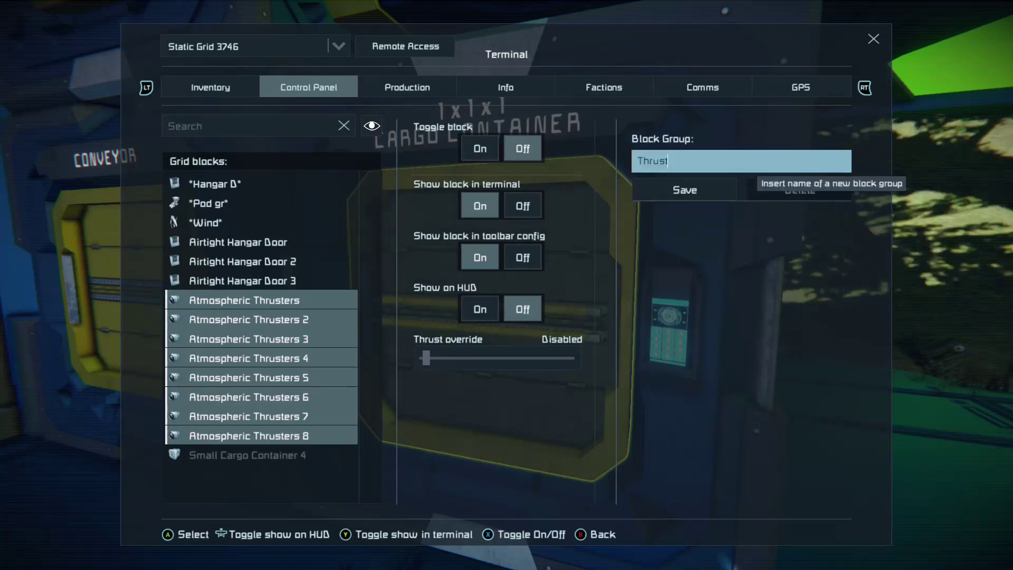
{"action": "key", "text": "Down"}
{"action": "key", "text": "Up"}
{"action": "key", "text": "Down"}
{"action": "key", "text": "Up"}
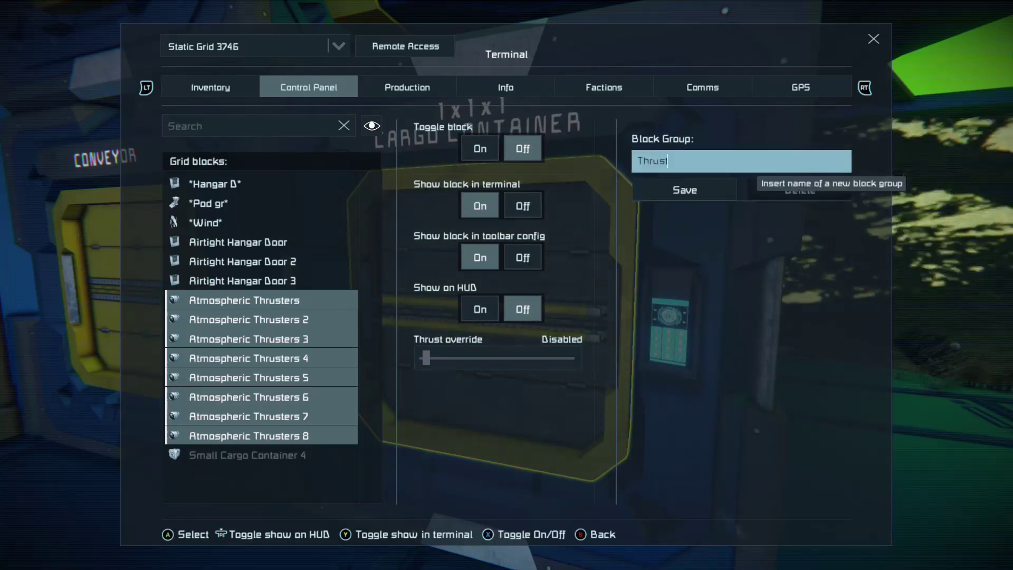
Save the eight selected thrusters as the Thrust group and return to the list
{"action": "key", "text": "Down"}
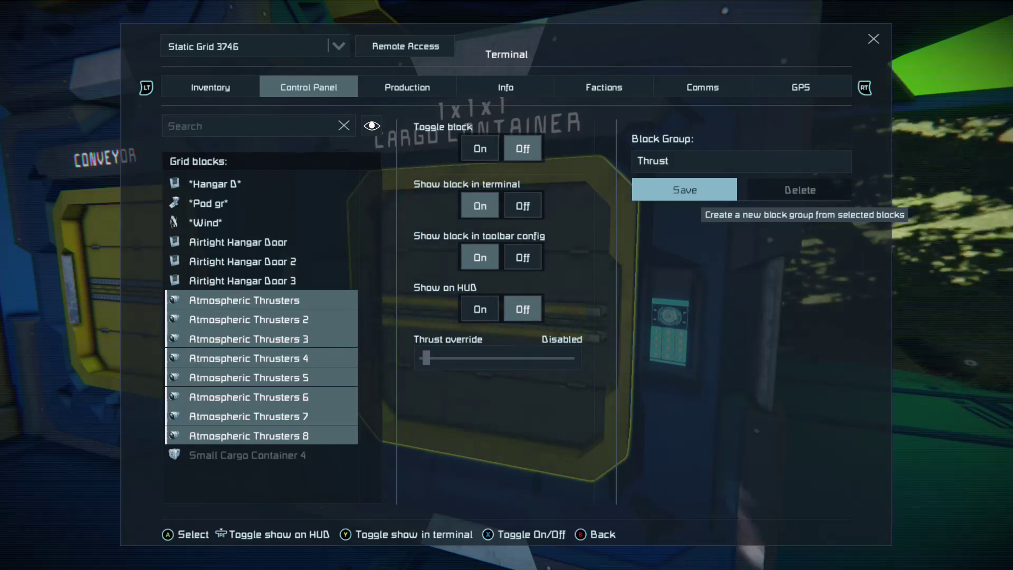
{"action": "key", "text": "Return"}
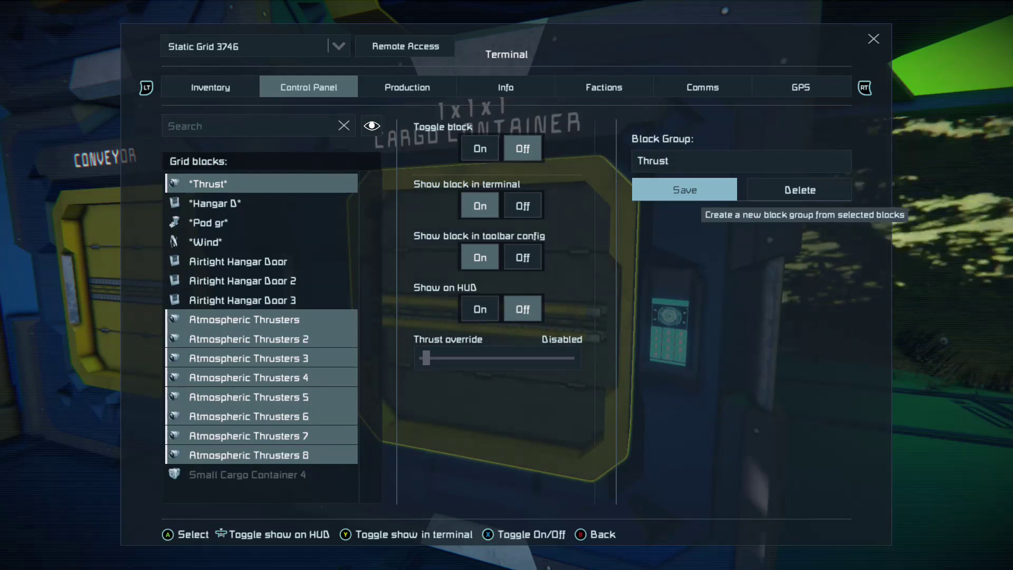
{"action": "key", "text": "Left"}
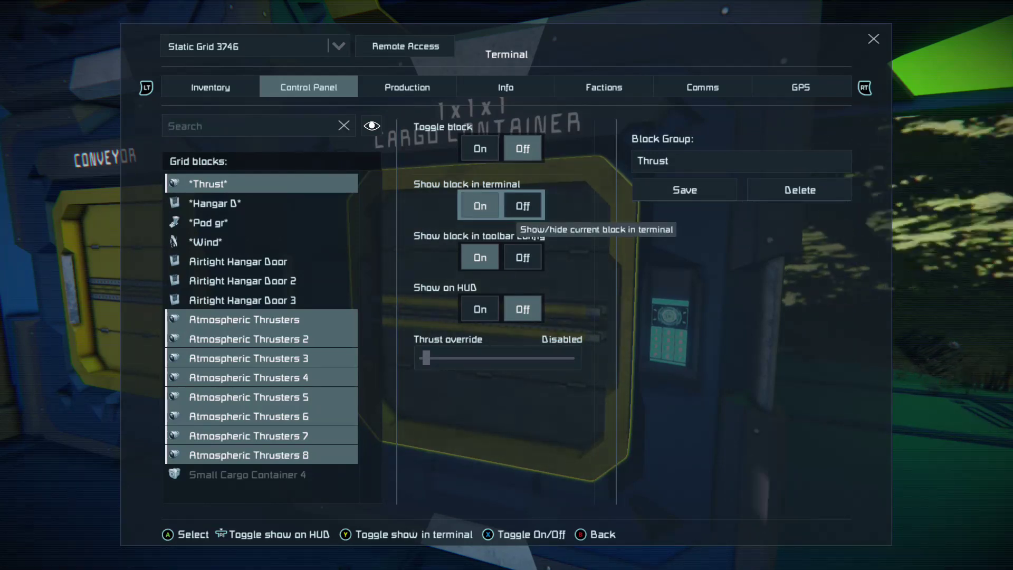
{"action": "key", "text": "Left"}
{"action": "key", "text": "Left"}
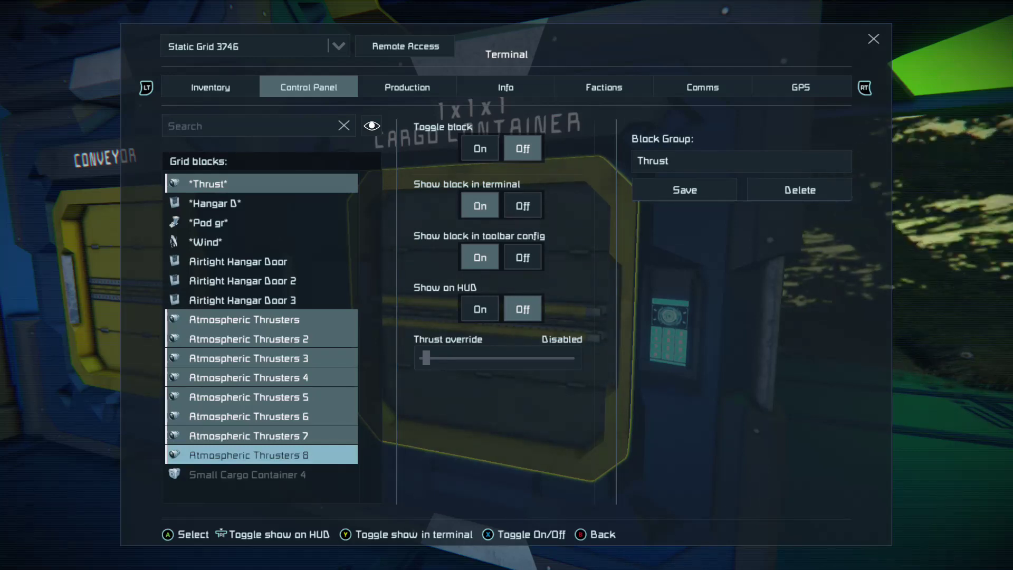
{"action": "key", "text": "Up"}
{"action": "key", "text": "Up"}
{"action": "key", "text": "Up"}
{"action": "key", "text": "Up"}
{"action": "key", "text": "Up"}
{"action": "key", "text": "Up"}
{"action": "key", "text": "Up"}
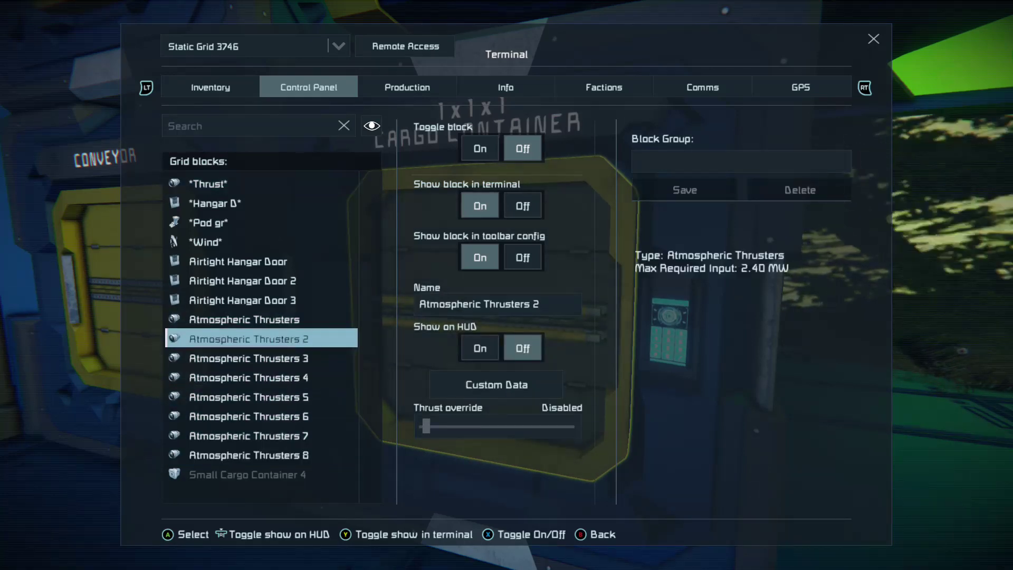
{"action": "key", "text": "Down"}
{"action": "key", "text": "Up"}
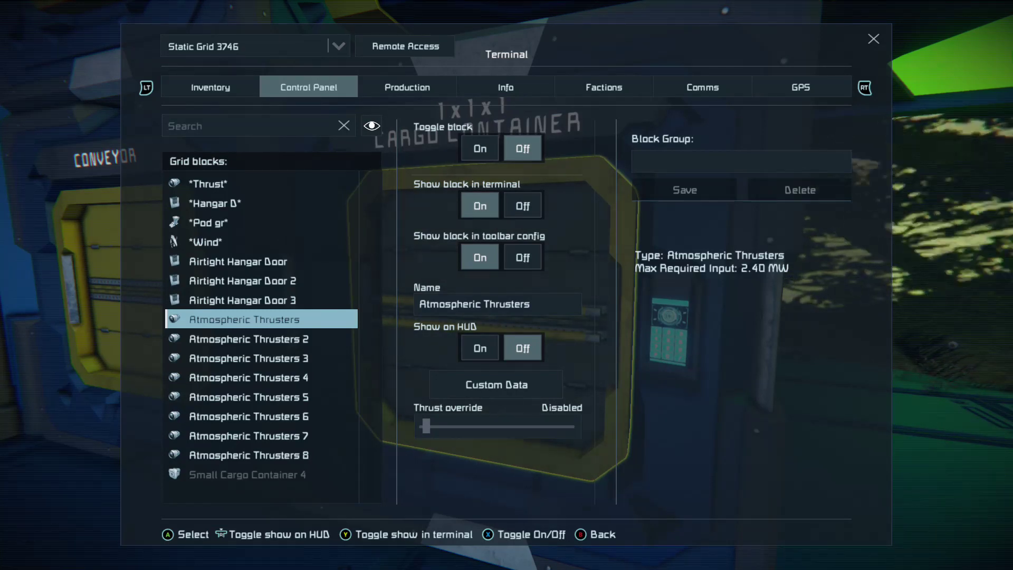
{"action": "key", "text": "shift+Down"}
{"action": "key", "text": "shift+Down"}
{"action": "key", "text": "shift+Down"}
{"action": "key", "text": "shift+Down"}
{"action": "key", "text": "shift+Down"}
{"action": "key", "text": "shift+Down"}
{"action": "key", "text": "shift+Down"}
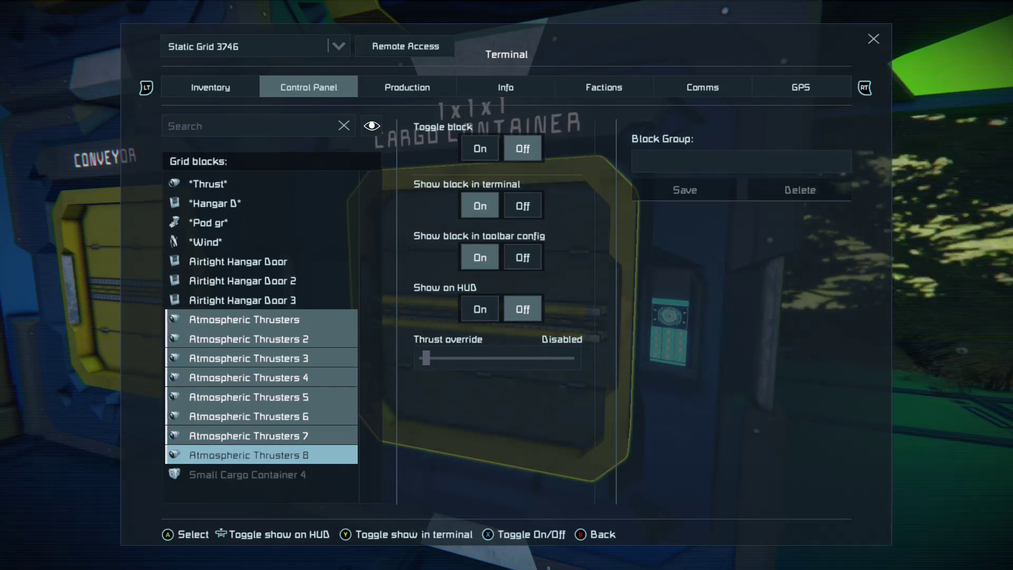
{"action": "key", "text": "Up"}
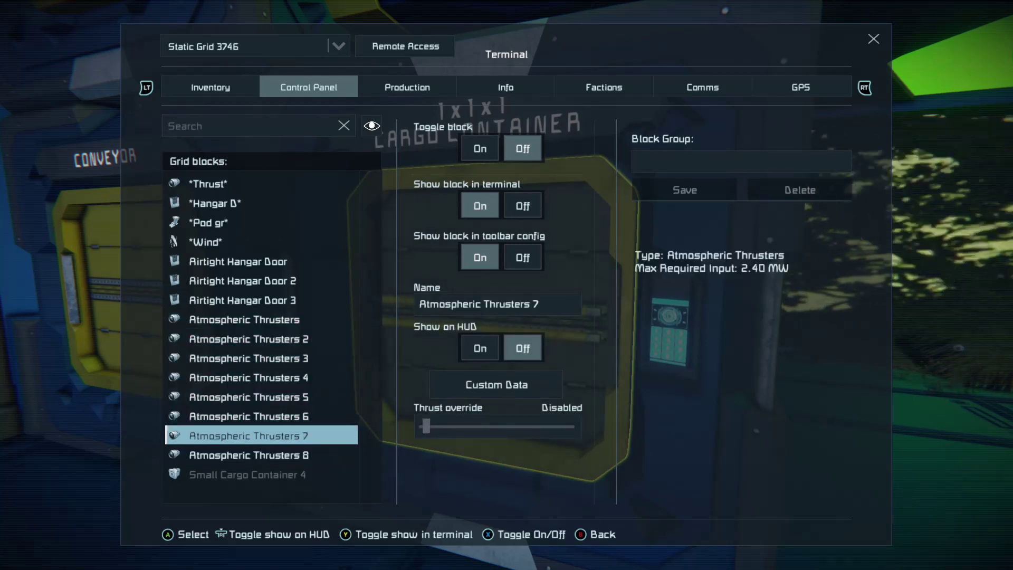
{"action": "key", "text": "Up"}
{"action": "key", "text": "Up"}
{"action": "key", "text": "Up"}
{"action": "key", "text": "Up"}
{"action": "key", "text": "Up"}
{"action": "key", "text": "Up"}
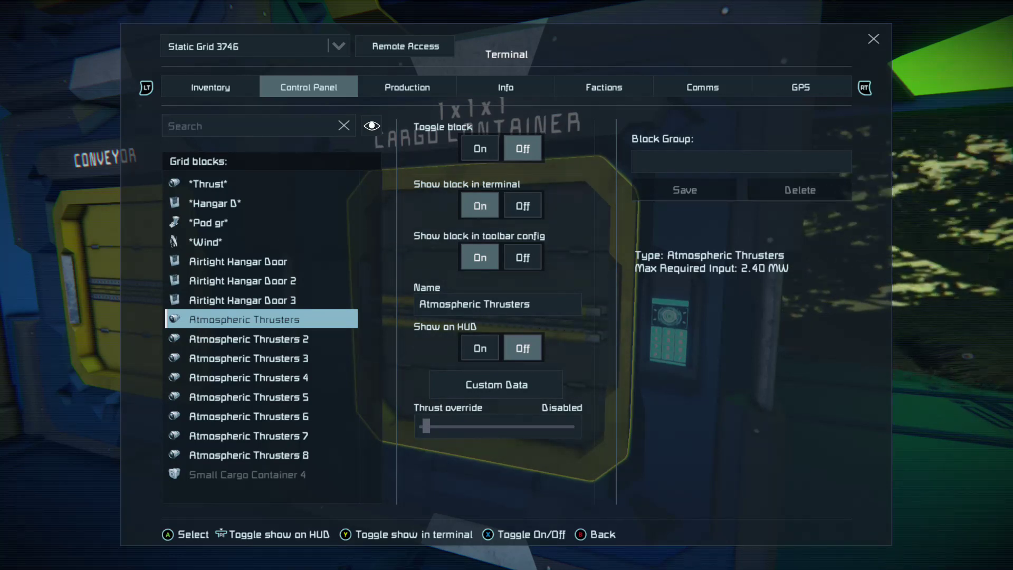
Multi-select Atmospheric Thrusters through Thrusters 8, then shrink the selection back upward
{"action": "key", "text": "shift+Down"}
{"action": "key", "text": "shift+Down"}
{"action": "key", "text": "shift+Down"}
{"action": "key", "text": "shift+Down"}
{"action": "key", "text": "shift+Down"}
{"action": "key", "text": "shift+Down"}
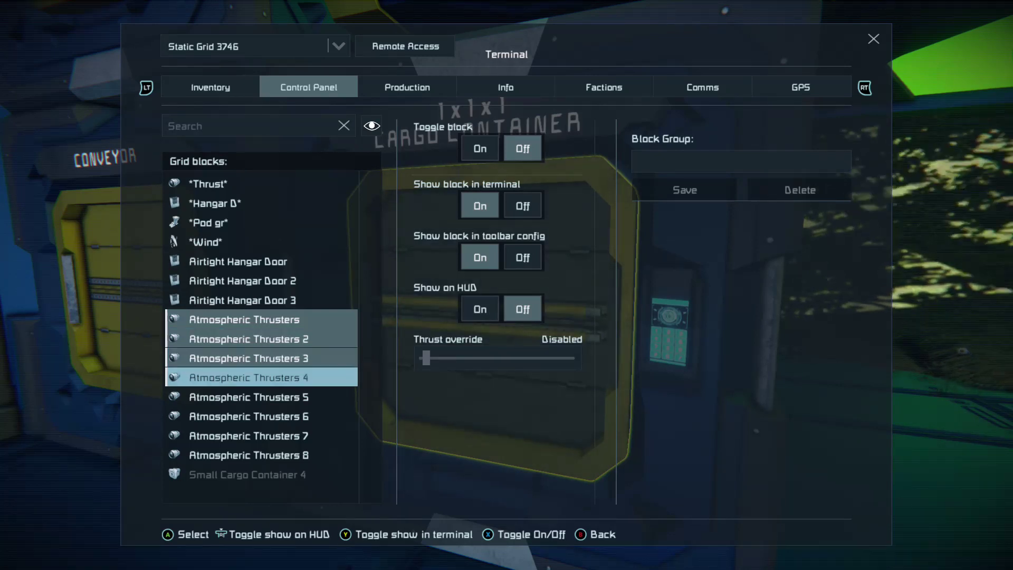
{"action": "key", "text": "shift+Down"}
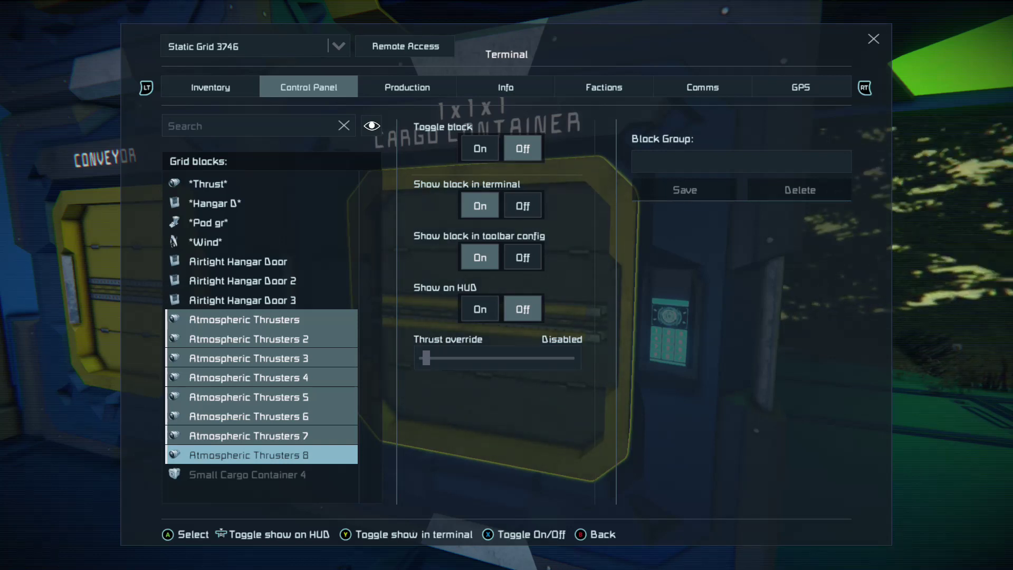
{"action": "key", "text": "shift+Up"}
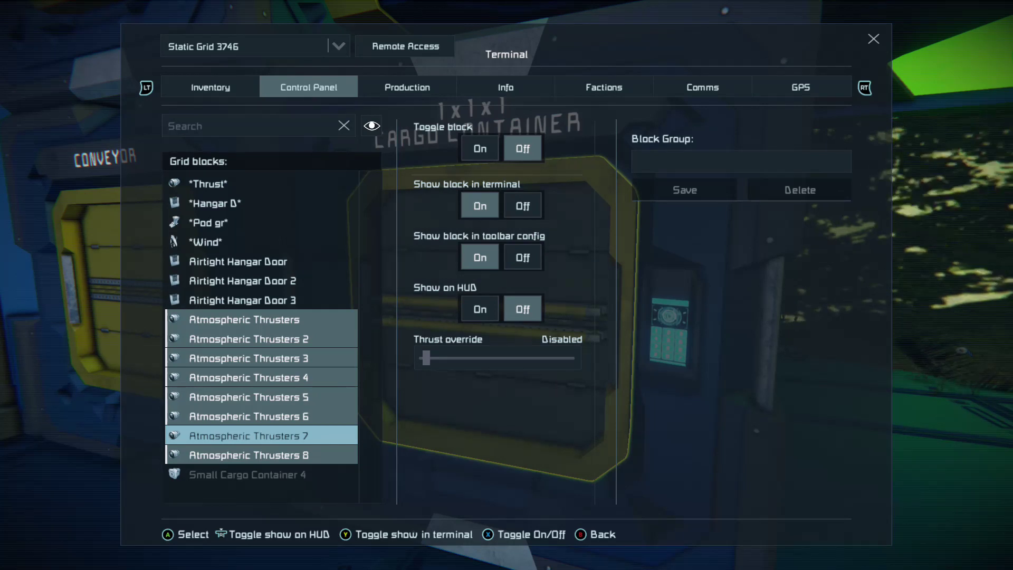
{"action": "key", "text": "shift+Up"}
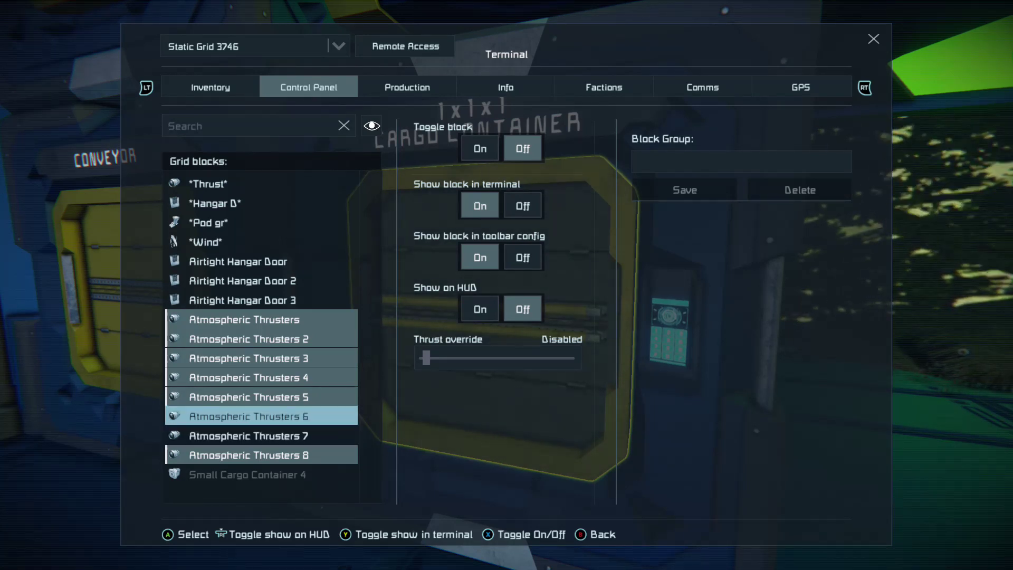
{"action": "key", "text": "shift+Up"}
{"action": "key", "text": "shift+Up"}
{"action": "key", "text": "shift+Up"}
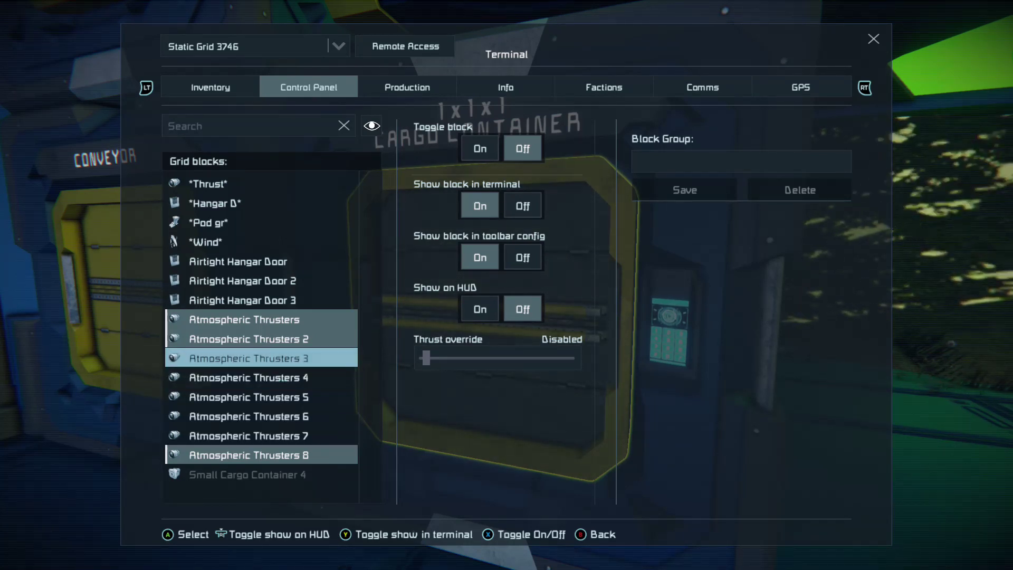
{"action": "key", "text": "shift+Up"}
{"action": "key", "text": "shift+Up"}
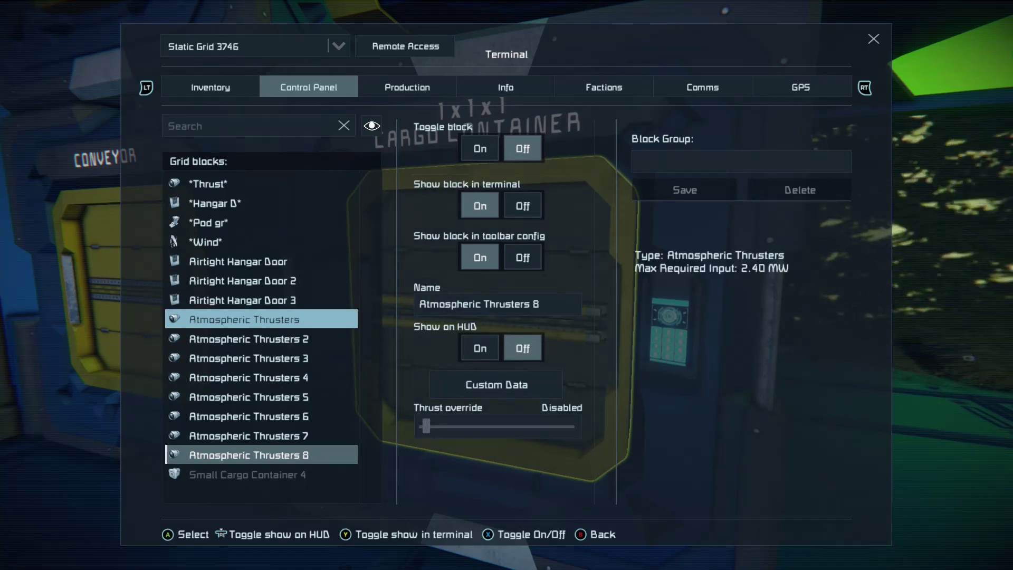
{"action": "key", "text": "shift+Up"}
{"action": "key", "text": "shift+Up"}
{"action": "key", "text": "shift+Up"}
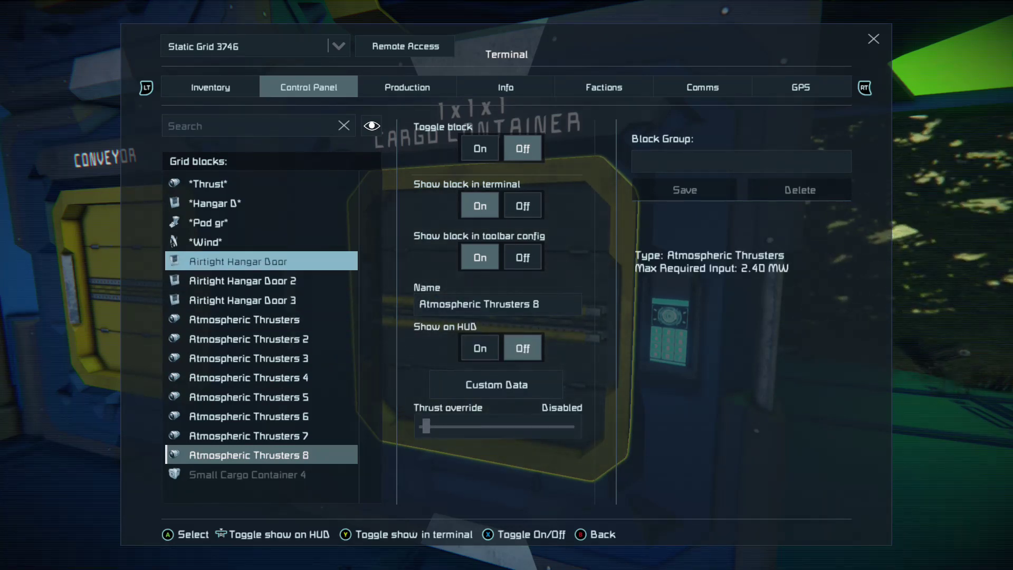
{"action": "key", "text": "shift+Down"}
{"action": "key", "text": "shift+Down"}
{"action": "key", "text": "shift+Down"}
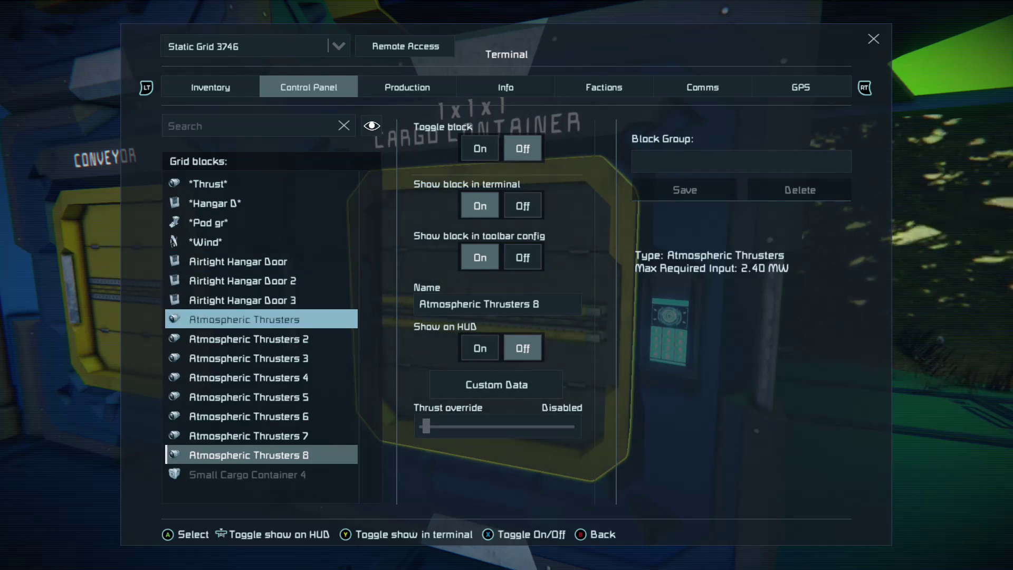
Multi-select through Atmospheric Thrusters 7 again and reduce it to Atmospheric Thrusters alone
{"action": "key", "text": "shift+Down"}
{"action": "key", "text": "shift+Down"}
{"action": "key", "text": "shift+Down"}
{"action": "key", "text": "shift+Down"}
{"action": "key", "text": "shift+Down"}
{"action": "key", "text": "shift+Down"}
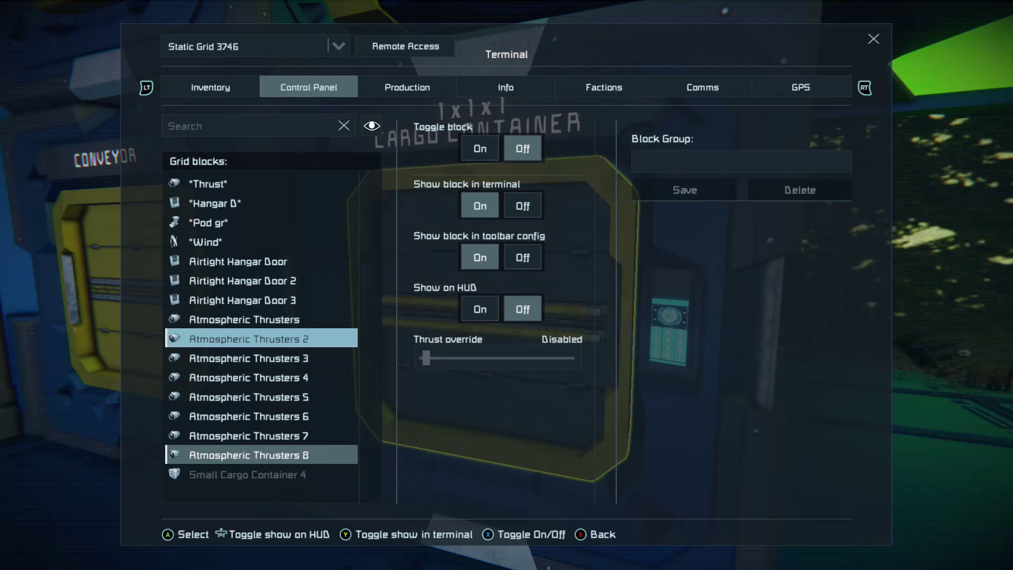
{"action": "key", "text": "shift+Down"}
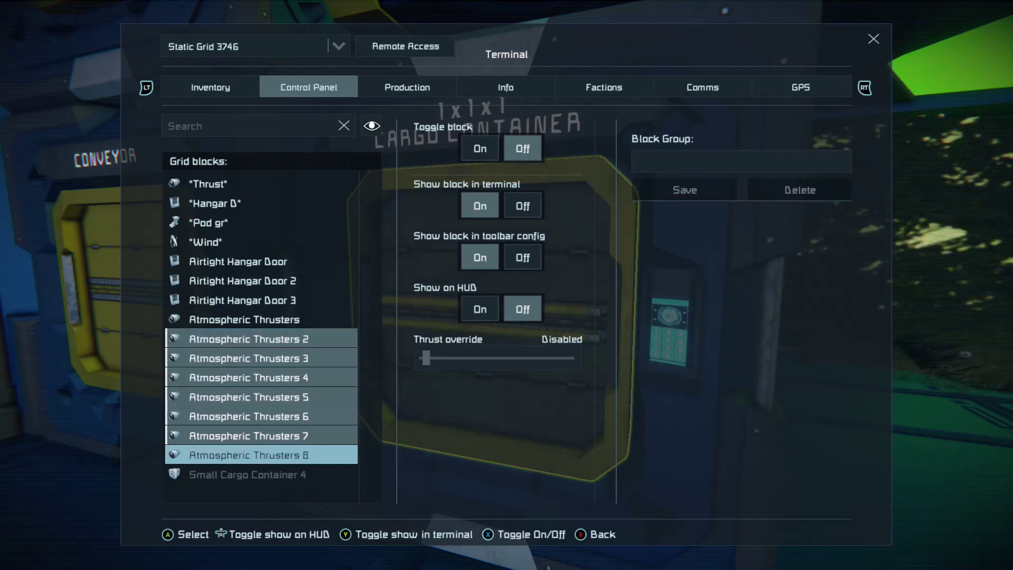
{"action": "key", "text": "shift+Up"}
{"action": "key", "text": "shift+Up"}
{"action": "key", "text": "shift+Up"}
{"action": "key", "text": "shift+Up"}
{"action": "key", "text": "shift+Up"}
{"action": "key", "text": "shift+Up"}
{"action": "key", "text": "shift+Up"}
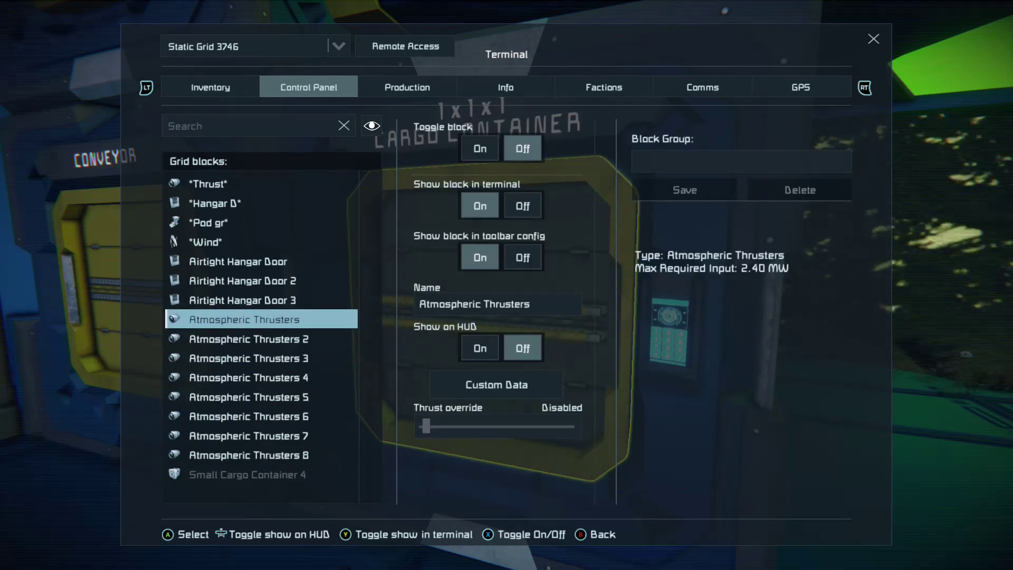
{"action": "key", "text": "shift+Down"}
{"action": "key", "text": "shift+Down"}
{"action": "key", "text": "shift+Down"}
{"action": "key", "text": "shift+Down"}
{"action": "key", "text": "shift+Down"}
{"action": "key", "text": "shift+Down"}
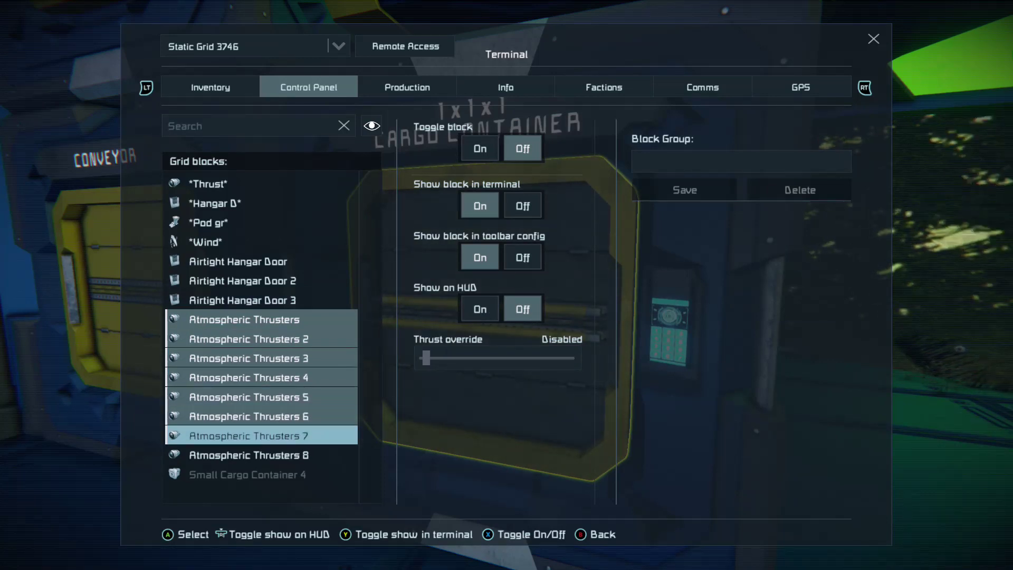
{"action": "key", "text": "shift+Down"}
{"action": "key", "text": "shift+Up"}
{"action": "key", "text": "shift+Up"}
{"action": "key", "text": "shift+Up"}
{"action": "key", "text": "shift+Up"}
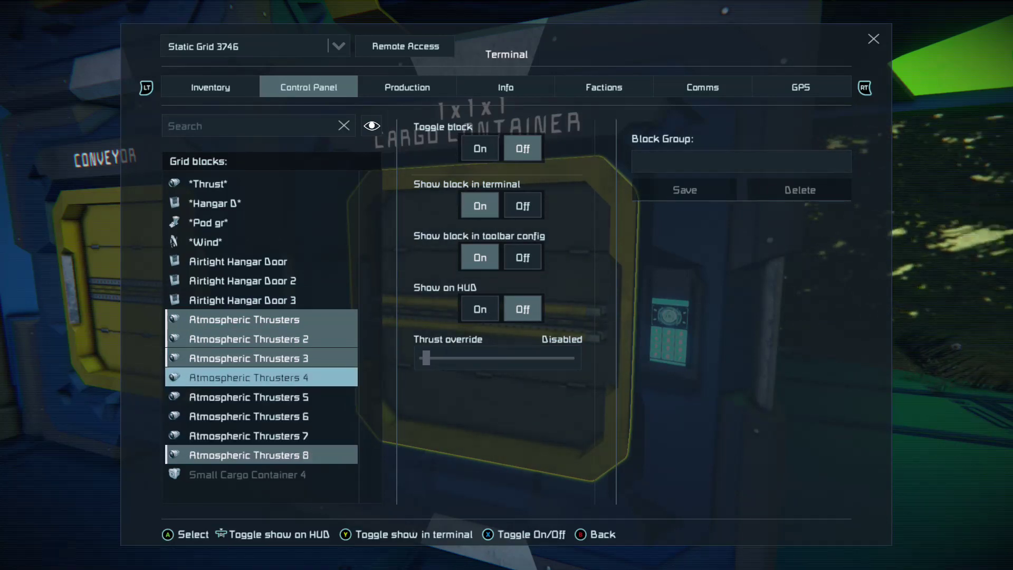
{"action": "key", "text": "shift+Up"}
{"action": "key", "text": "shift+Up"}
{"action": "key", "text": "shift+Up"}
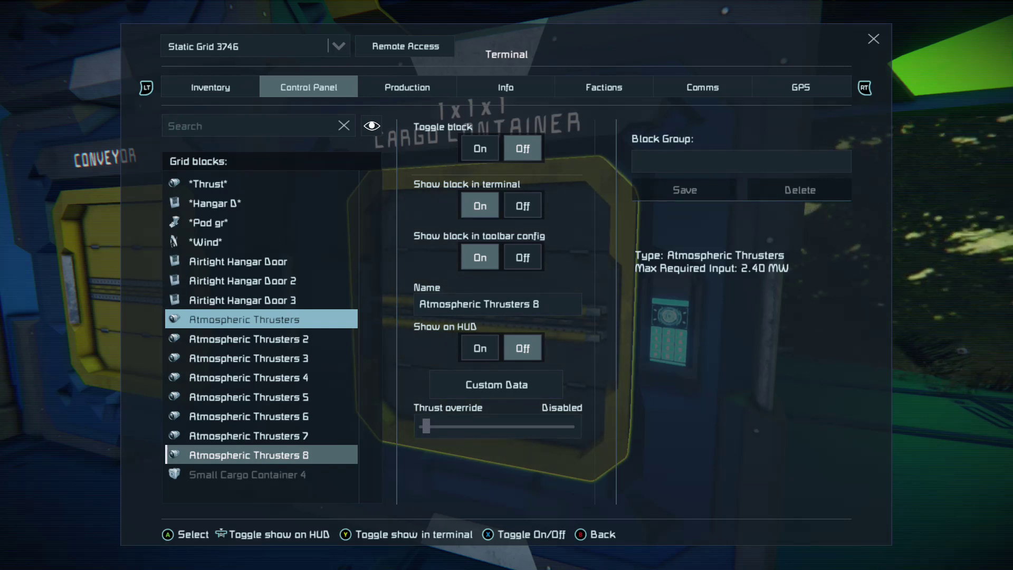
{"action": "key", "text": "Up"}
{"action": "key", "text": "Down"}
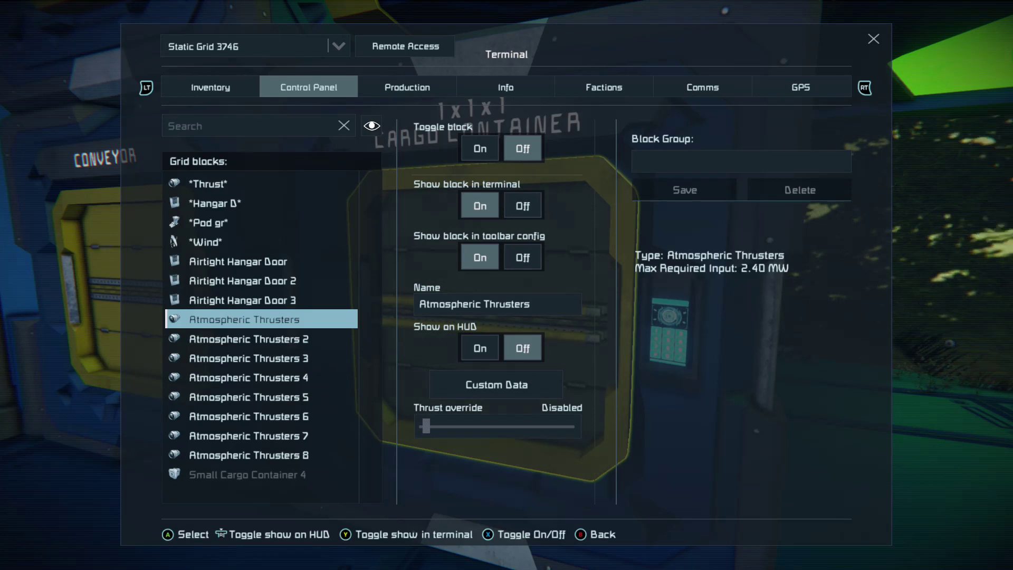
Select all eight thrusters, collapse to one, then select the Airtight Hangar Door
{"action": "key", "text": "shift+Down"}
{"action": "key", "text": "shift+Down"}
{"action": "key", "text": "shift+Down"}
{"action": "key", "text": "shift+Down"}
{"action": "key", "text": "shift+Down"}
{"action": "key", "text": "shift+Down"}
{"action": "key", "text": "shift+Down"}
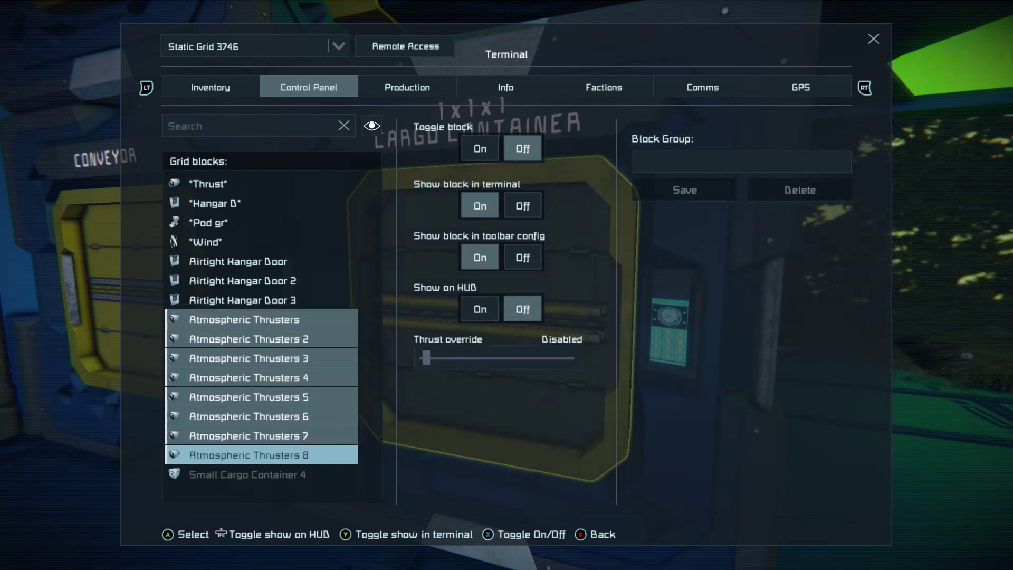
{"action": "key", "text": "shift+Up"}
{"action": "key", "text": "shift+Up"}
{"action": "key", "text": "shift+Up"}
{"action": "key", "text": "shift+Up"}
{"action": "key", "text": "shift+Up"}
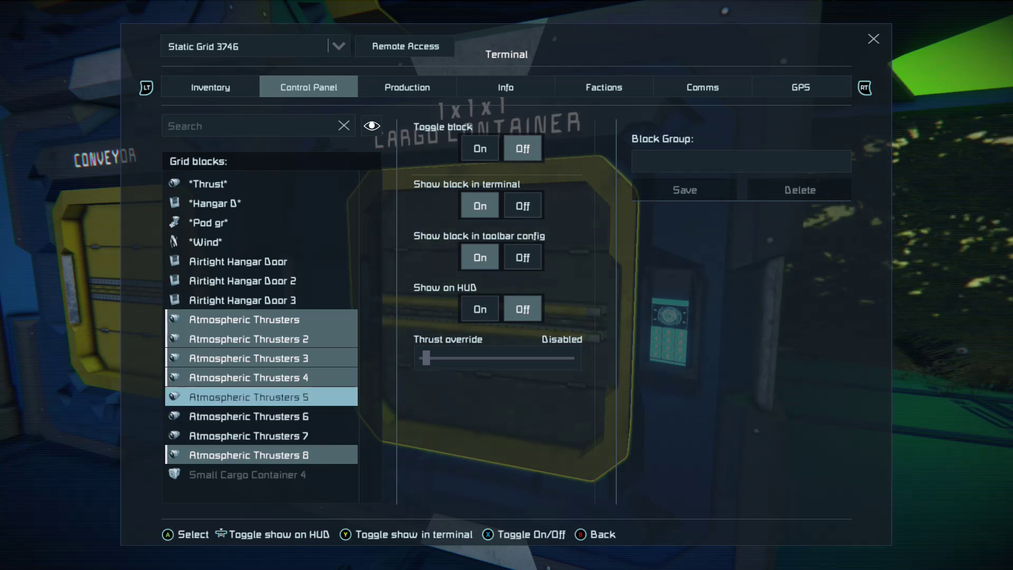
{"action": "key", "text": "shift+Up"}
{"action": "key", "text": "shift+Up"}
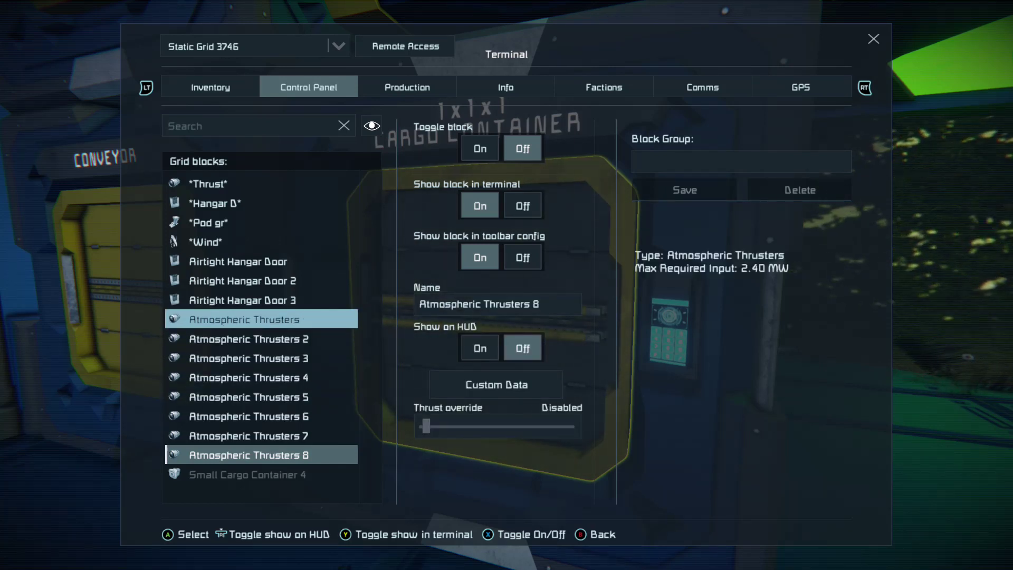
{"action": "key", "text": "Up"}
{"action": "key", "text": "Down"}
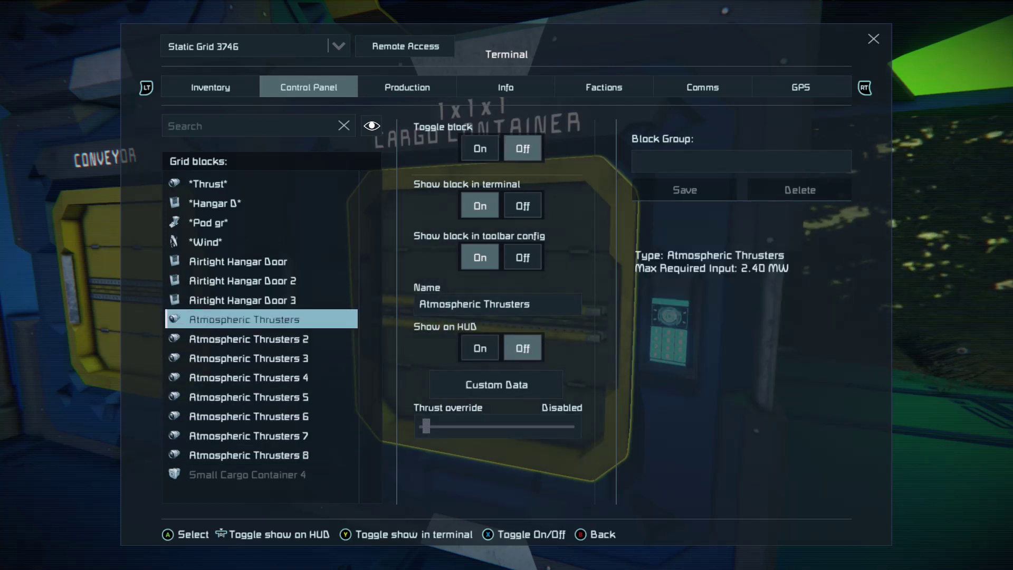
{"action": "key", "text": "Down"}
{"action": "key", "text": "Up"}
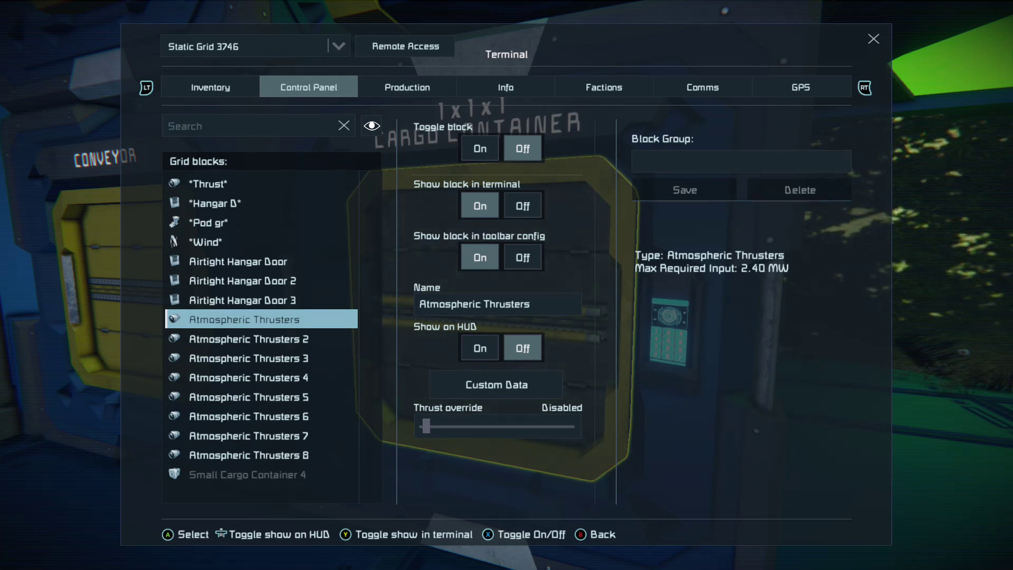
{"action": "key", "text": "Up"}
{"action": "key", "text": "Up"}
{"action": "key", "text": "Up"}
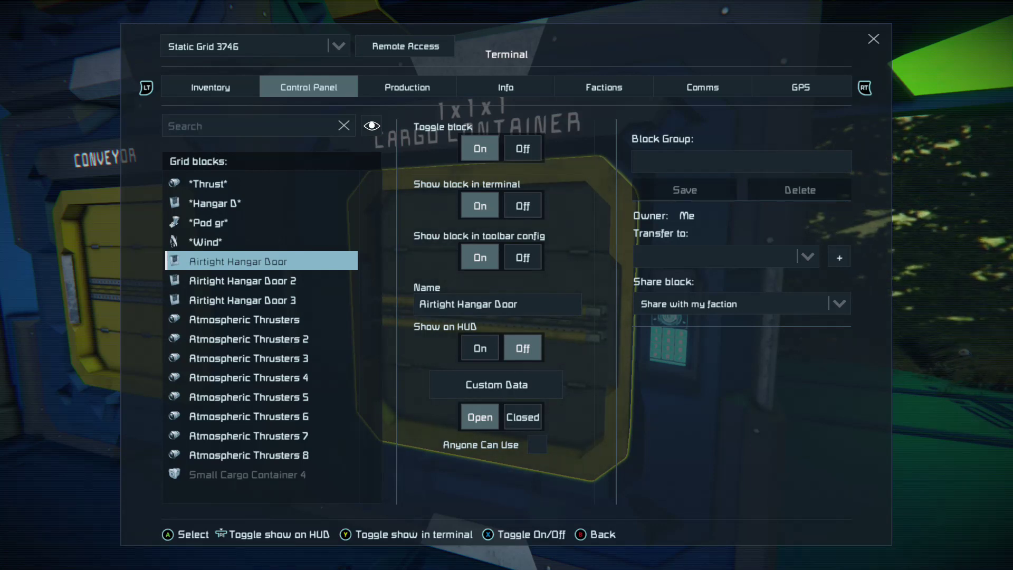
Multi-select the hangar doors through Atmospheric Thrusters 8 and reach the group name field
{"action": "key", "text": "shift+Down"}
{"action": "key", "text": "shift+Down"}
{"action": "key", "text": "shift+Down"}
{"action": "key", "text": "shift+Down"}
{"action": "key", "text": "shift+Down"}
{"action": "key", "text": "shift+Down"}
{"action": "key", "text": "shift+Down"}
{"action": "key", "text": "shift+Down"}
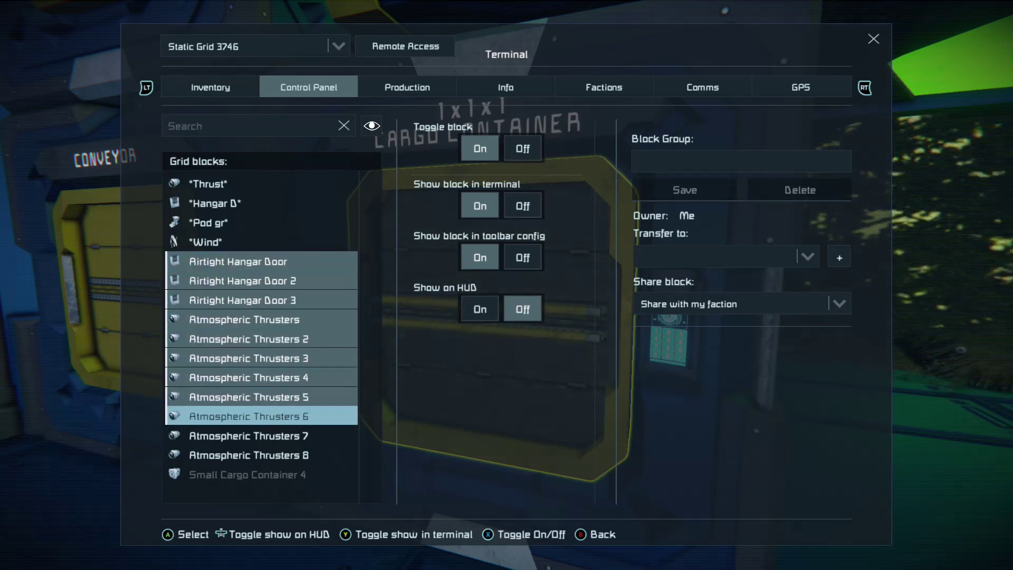
{"action": "key", "text": "shift+Down"}
{"action": "key", "text": "shift+Down"}
{"action": "key", "text": "Right"}
{"action": "key", "text": "Right"}
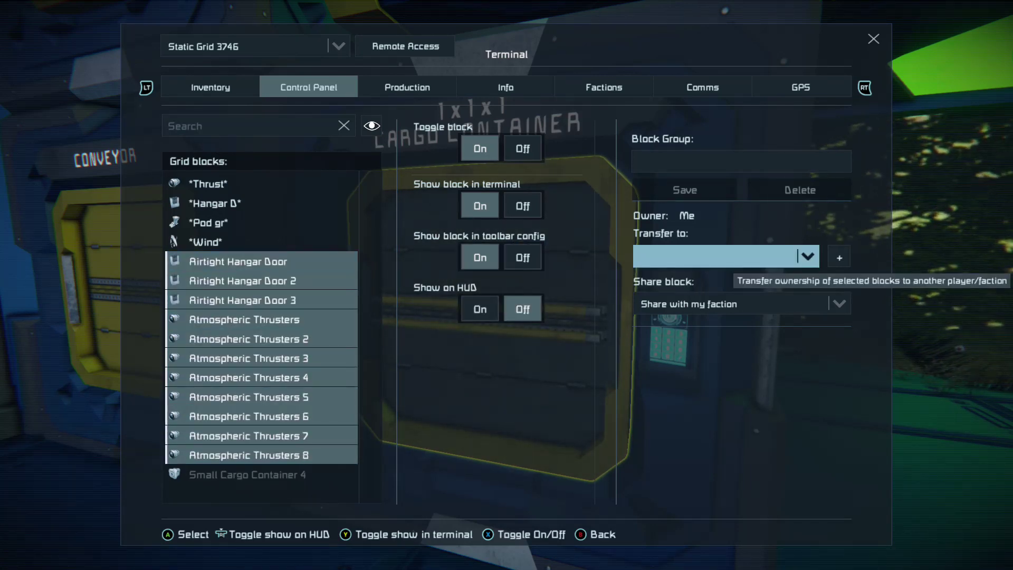
{"action": "key", "text": "Up"}
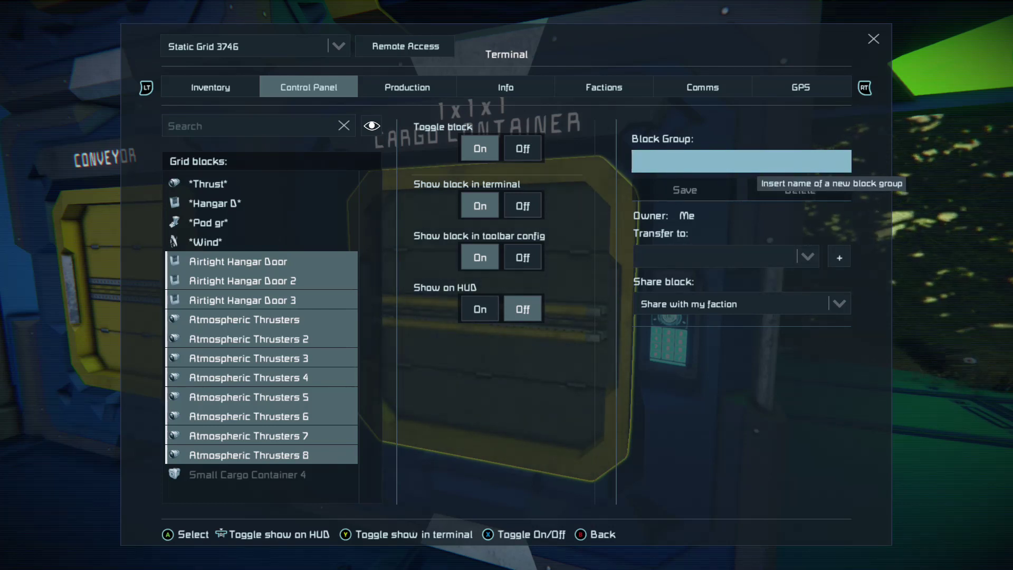
Visit the Search box, then collapse the selection to Atmospheric Thrusters alone
{"action": "key", "text": "Left"}
{"action": "key", "text": "Left"}
{"action": "key", "text": "Left"}
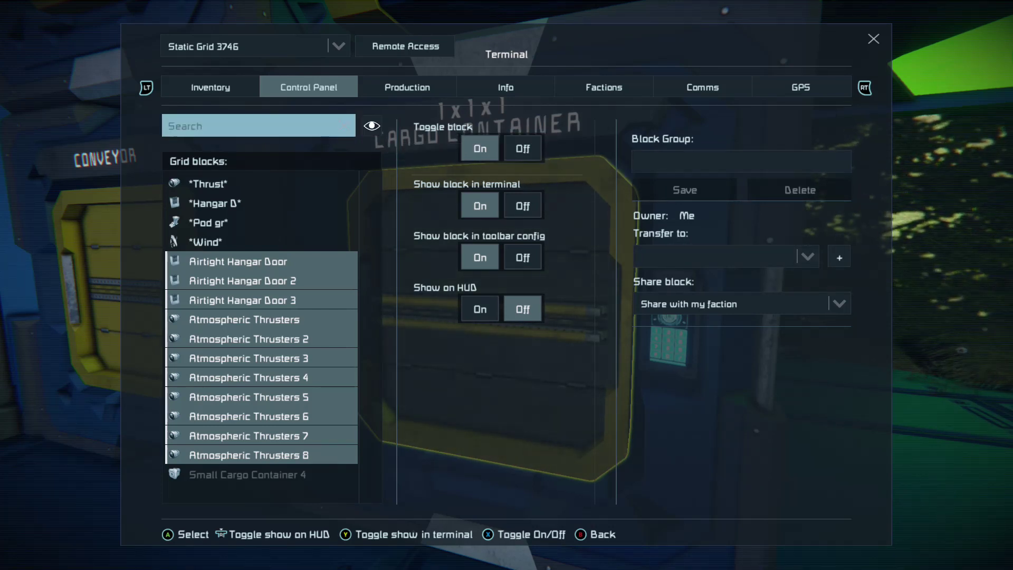
{"action": "key", "text": "Down"}
{"action": "key", "text": "Right"}
{"action": "key", "text": "Down"}
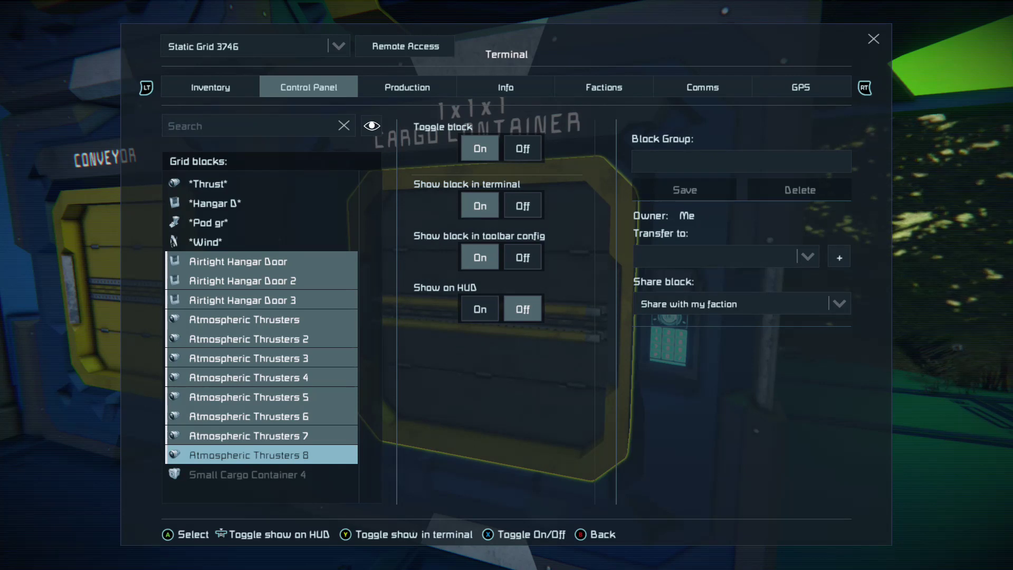
{"action": "key", "text": "Up"}
{"action": "key", "text": "Up"}
{"action": "key", "text": "Up"}
{"action": "key", "text": "Up"}
{"action": "key", "text": "Up"}
{"action": "key", "text": "Up"}
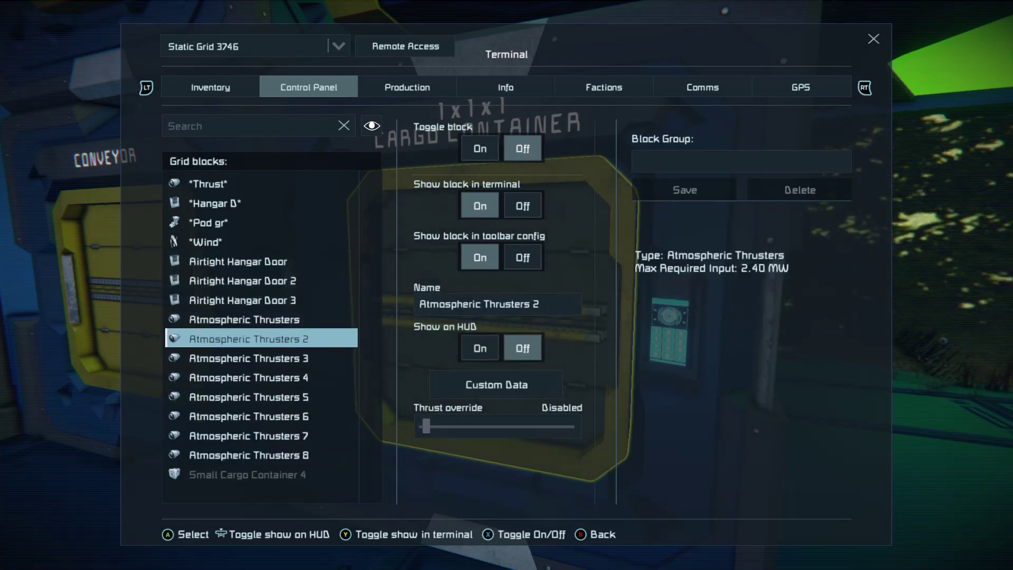
{"action": "key", "text": "Up"}
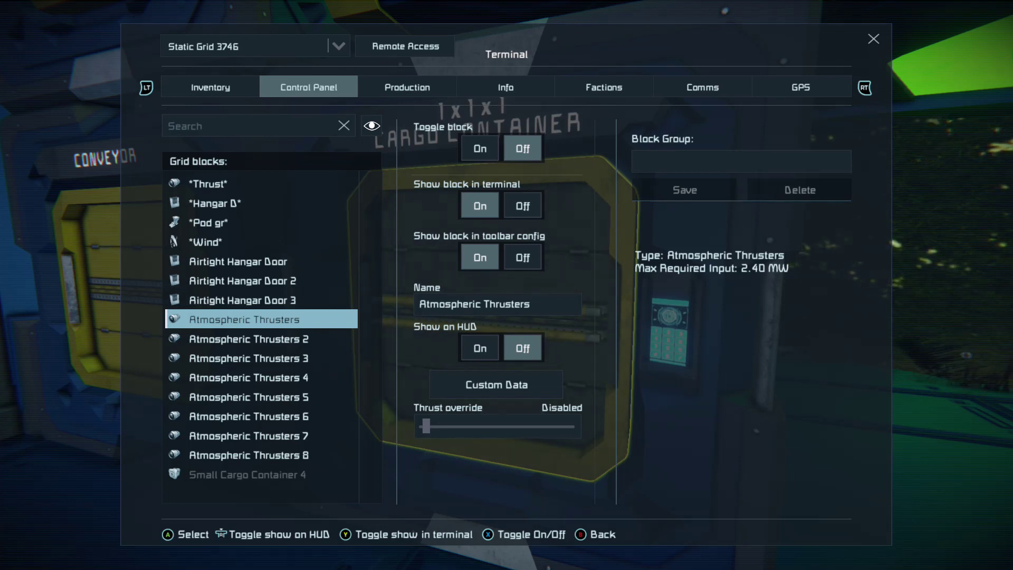
Add Atmospheric Thrusters 3, 5, 7 and Small Cargo Container 4 to the selection
{"action": "key", "text": "Down"}
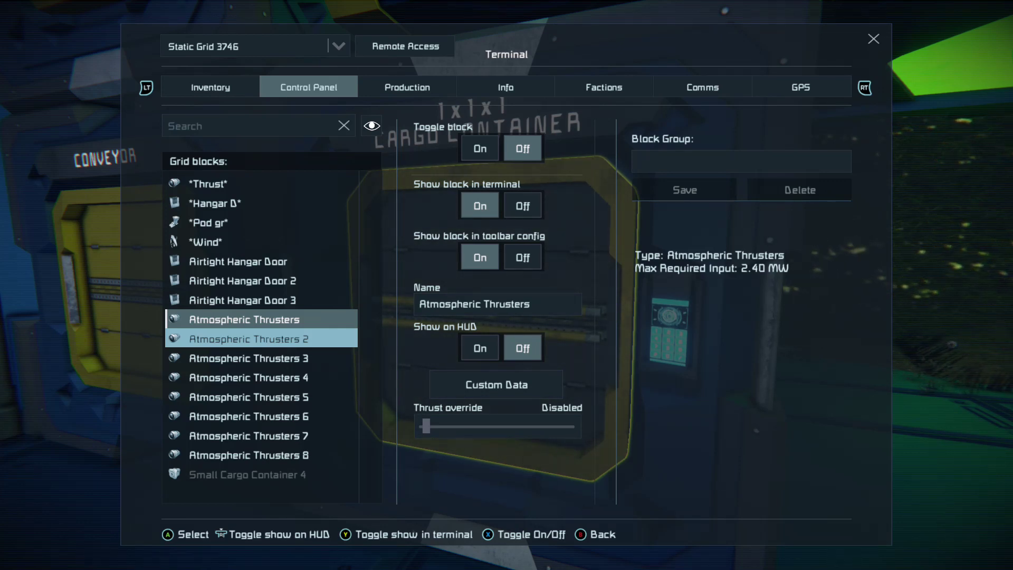
{"action": "key", "text": "Down"}
{"action": "key", "text": "Return"}
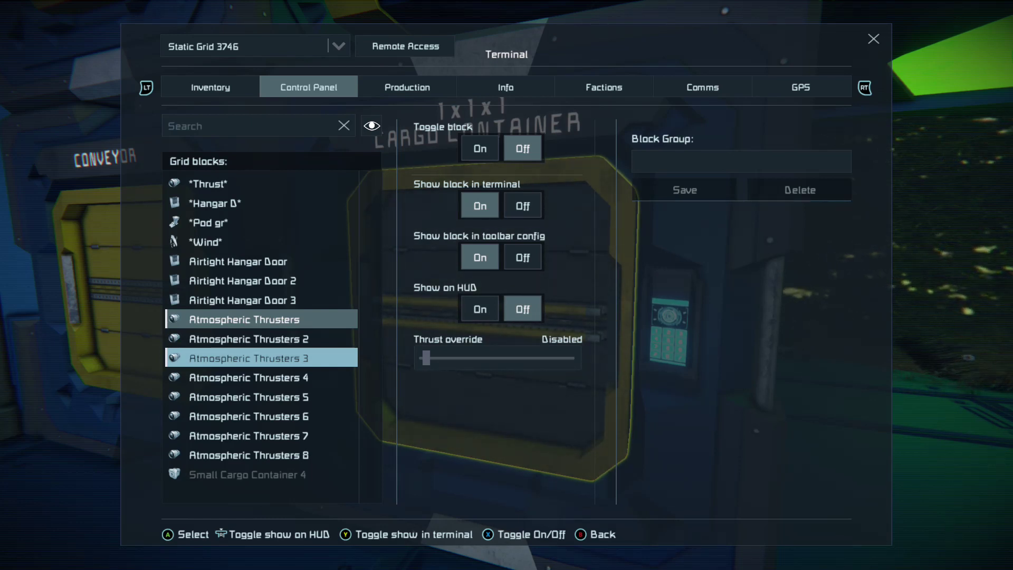
{"action": "key", "text": "Down"}
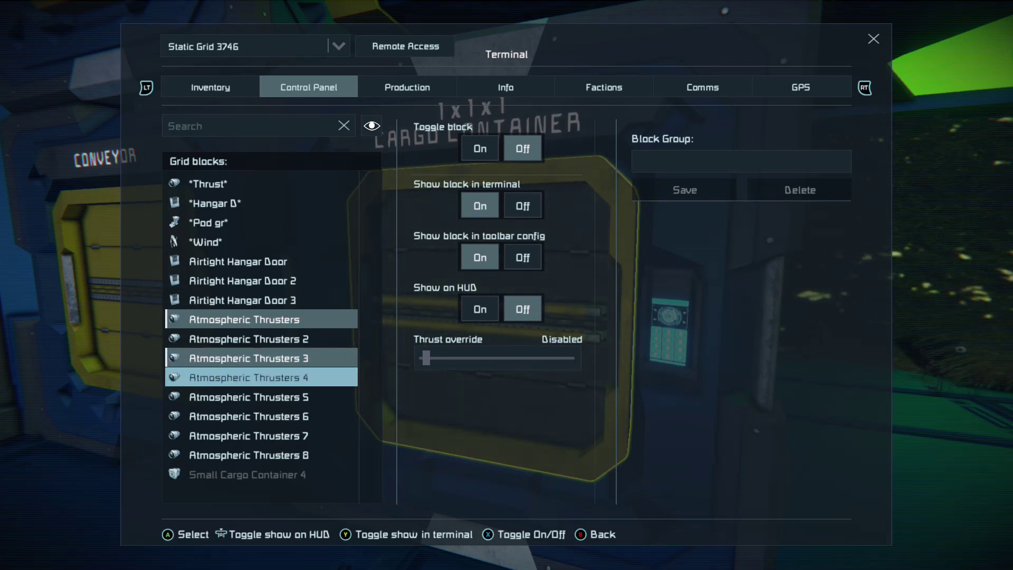
{"action": "key", "text": "Down"}
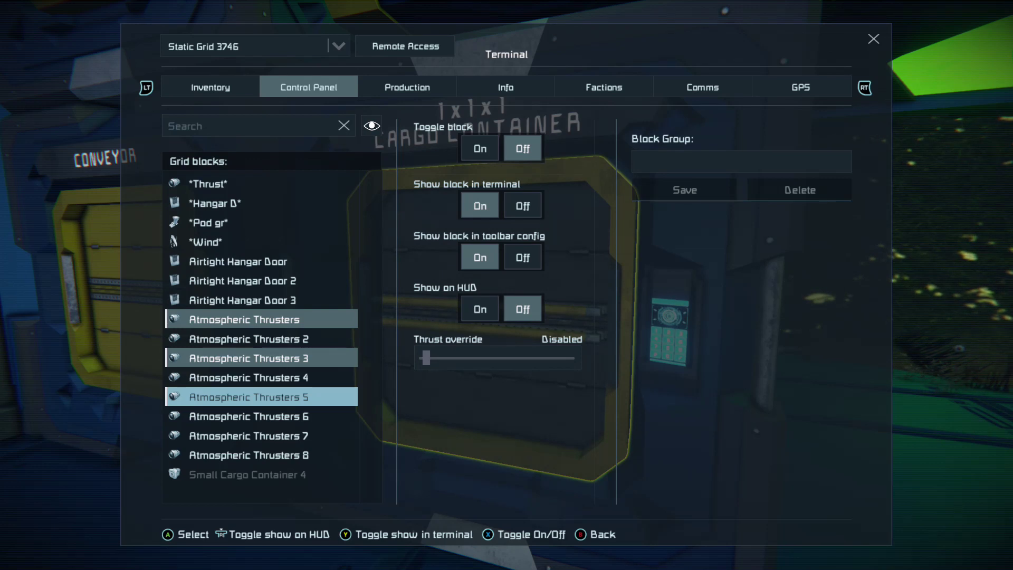
{"action": "key", "text": "Down"}
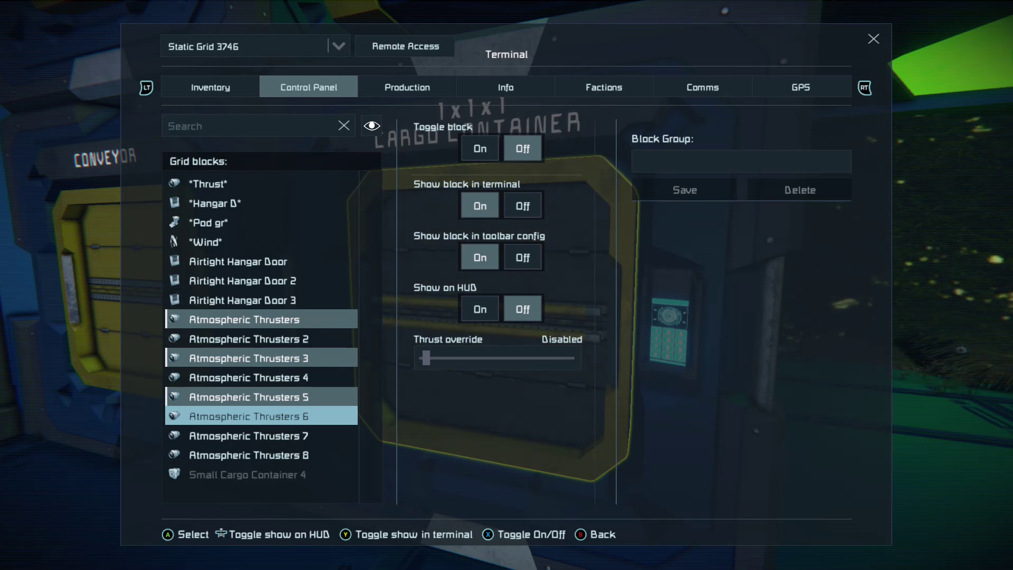
{"action": "key", "text": "Down"}
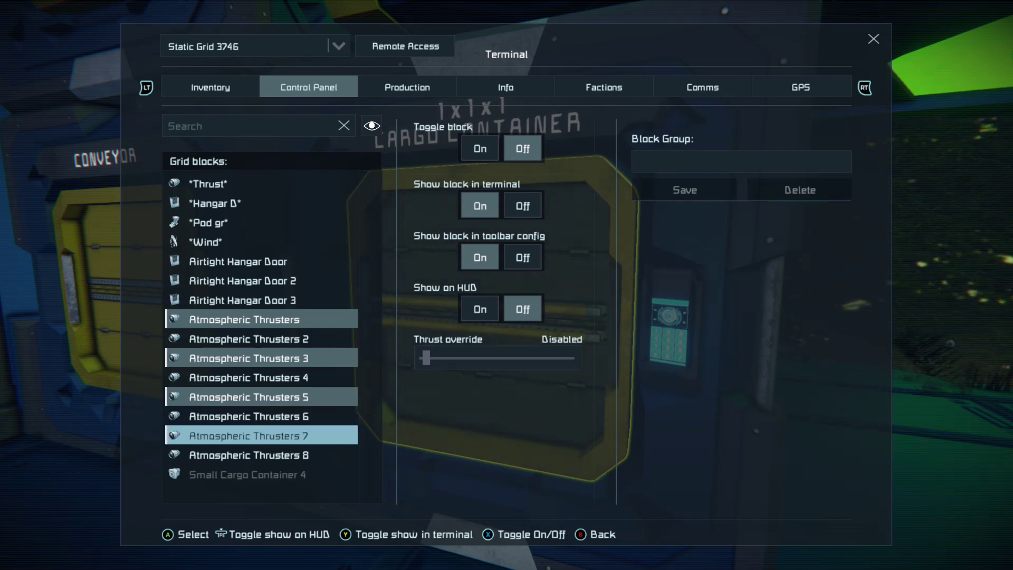
{"action": "key", "text": "Down"}
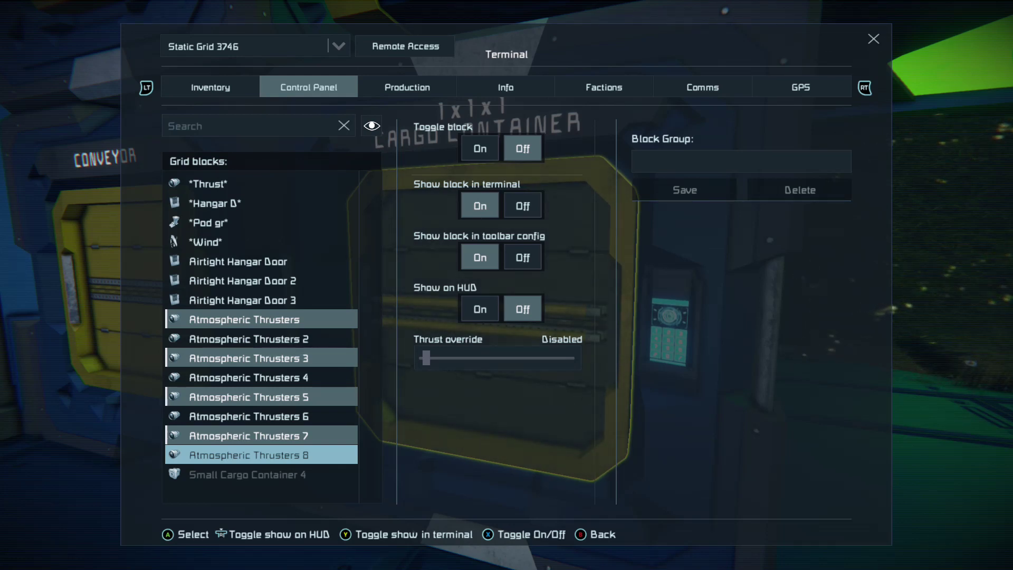
{"action": "key", "text": "Down"}
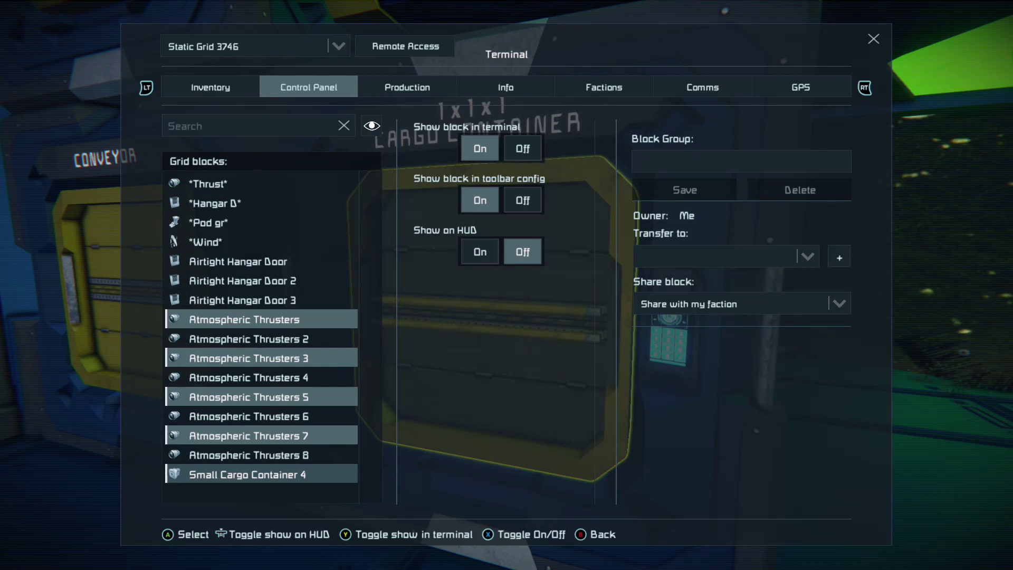
{"action": "key", "text": "Up"}
{"action": "key", "text": "Up"}
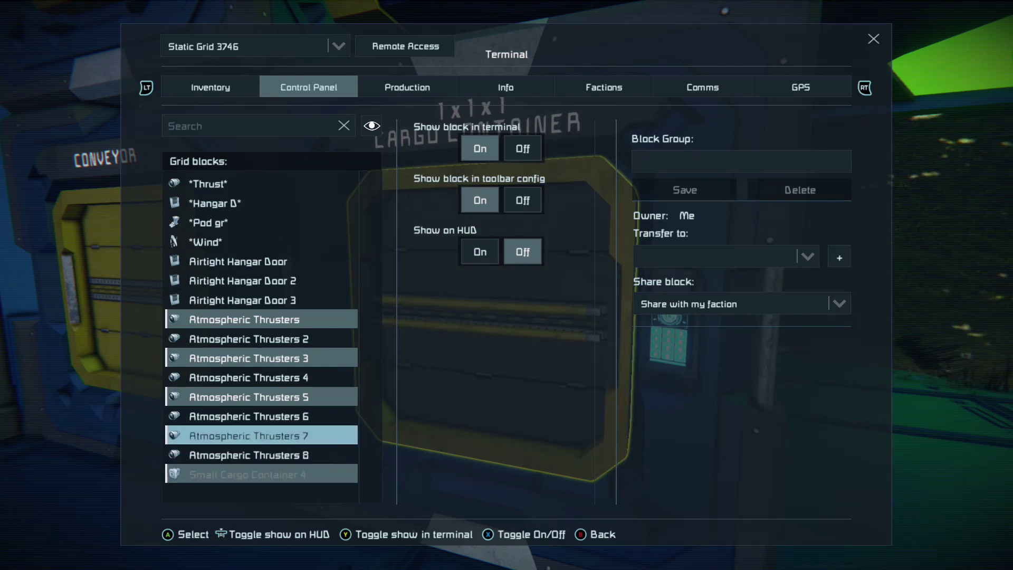
{"action": "key", "text": "Up"}
{"action": "key", "text": "Up"}
{"action": "key", "text": "Up"}
{"action": "key", "text": "Up"}
{"action": "key", "text": "Up"}
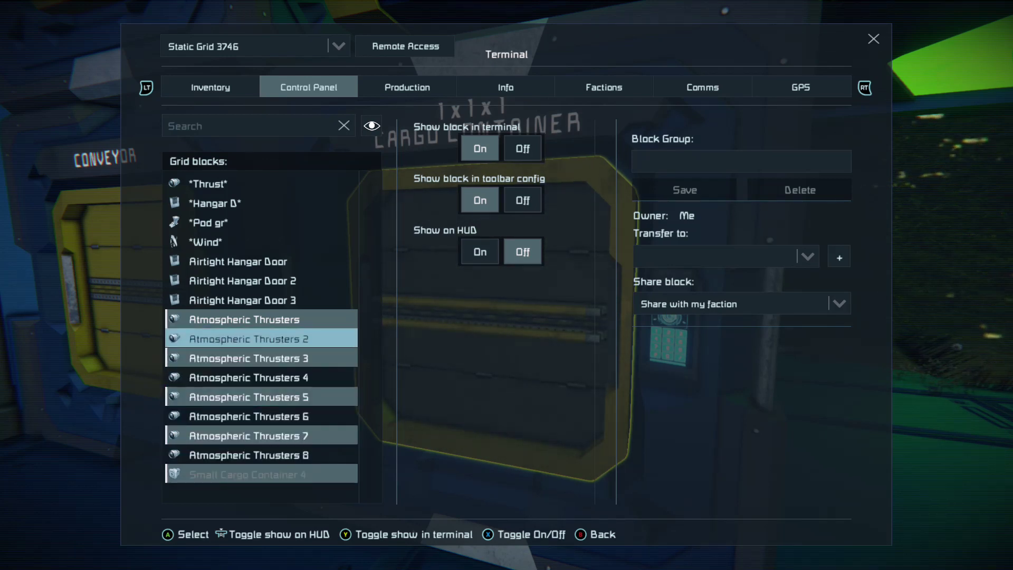
{"action": "key", "text": "Up"}
{"action": "key", "text": "Up"}
{"action": "key", "text": "Up"}
{"action": "key", "text": "Up"}
{"action": "key", "text": "Up"}
{"action": "key", "text": "Up"}
{"action": "key", "text": "Up"}
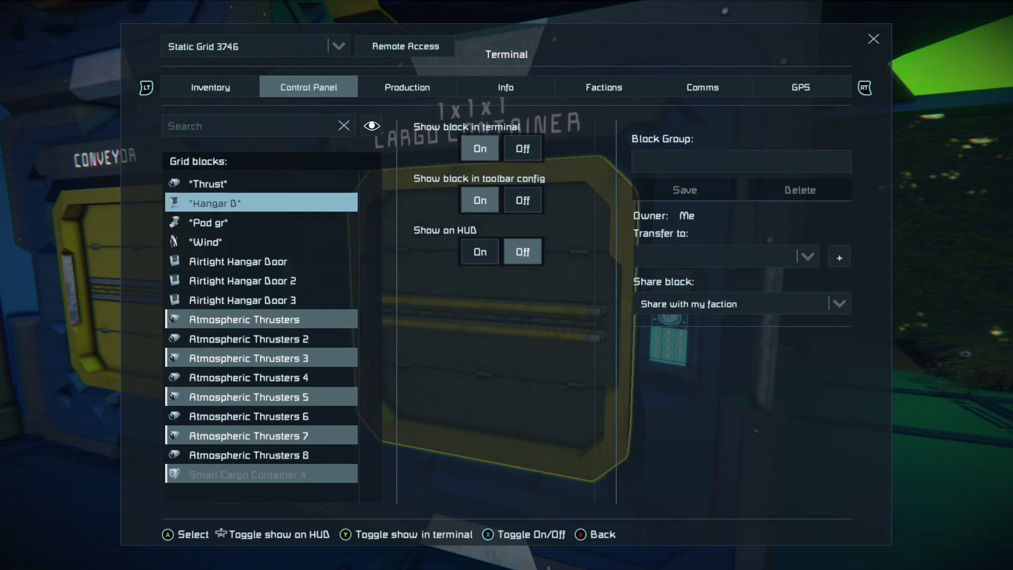
{"action": "key", "text": "Down"}
{"action": "key", "text": "Down"}
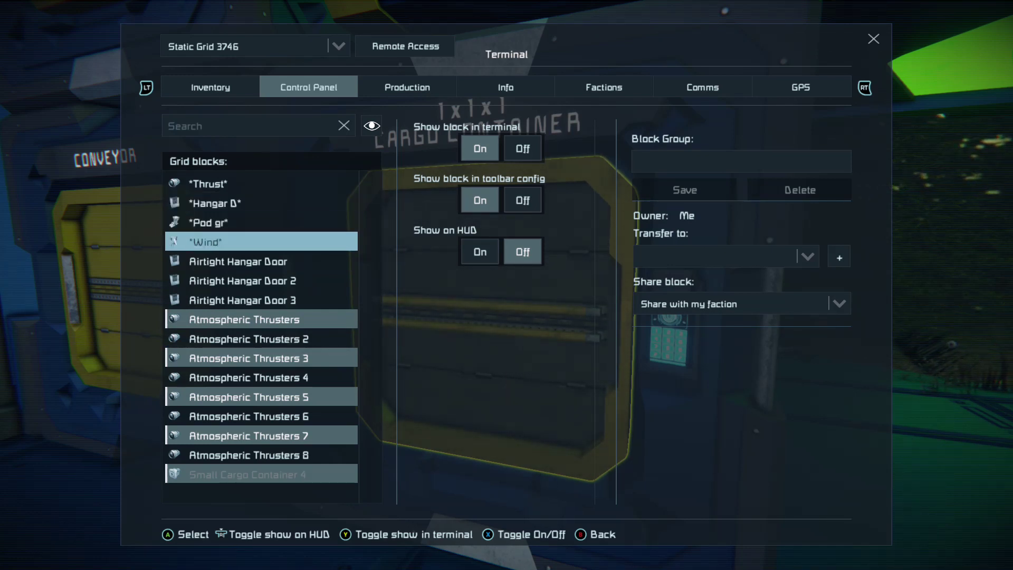
{"action": "key", "text": "Down"}
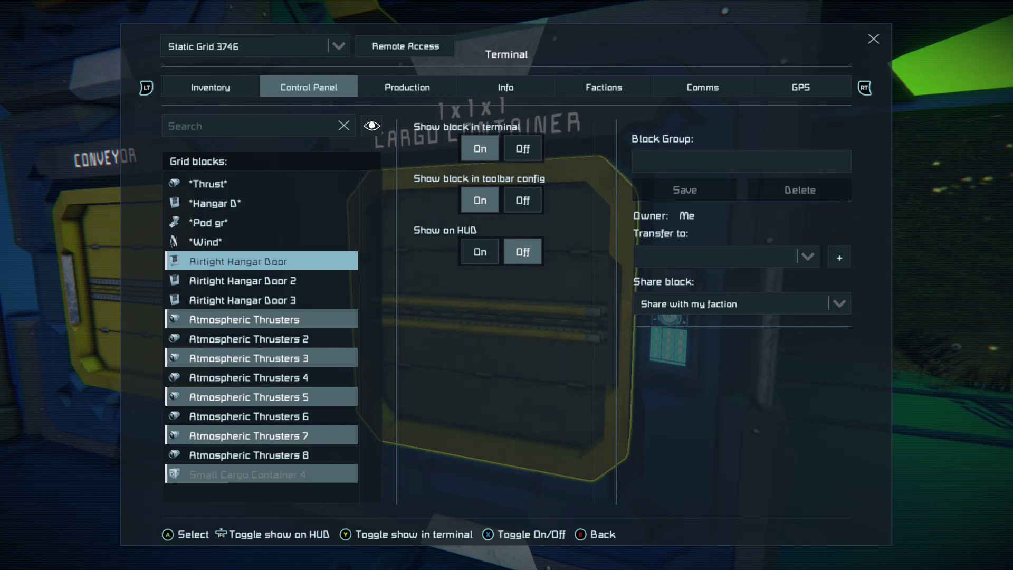
Add Airtight Hangar Door and Door 3, then reduce the selection to Atmospheric Thrusters alone
{"action": "key", "text": "Down"}
{"action": "key", "text": "Down"}
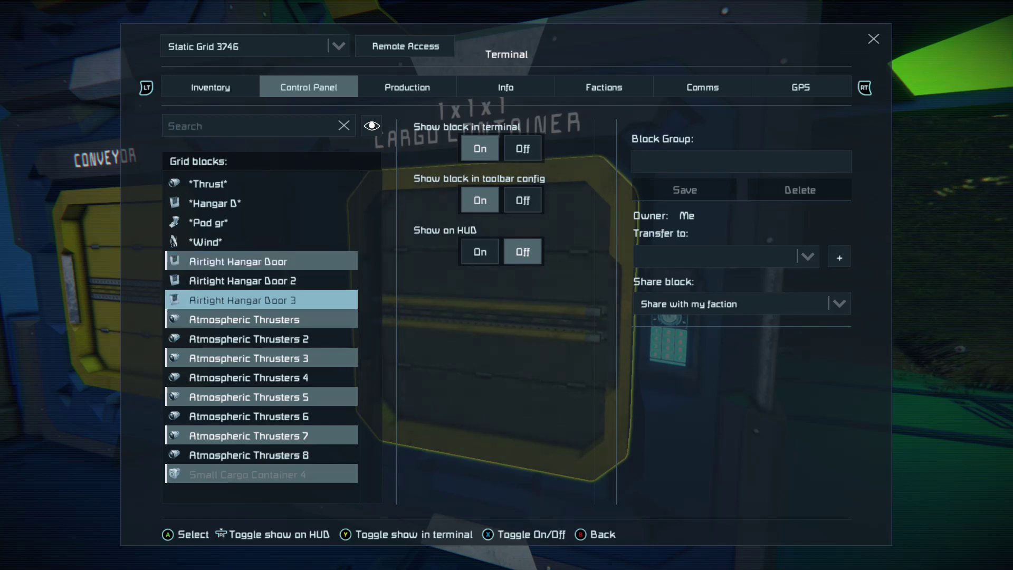
{"action": "key", "text": "Up"}
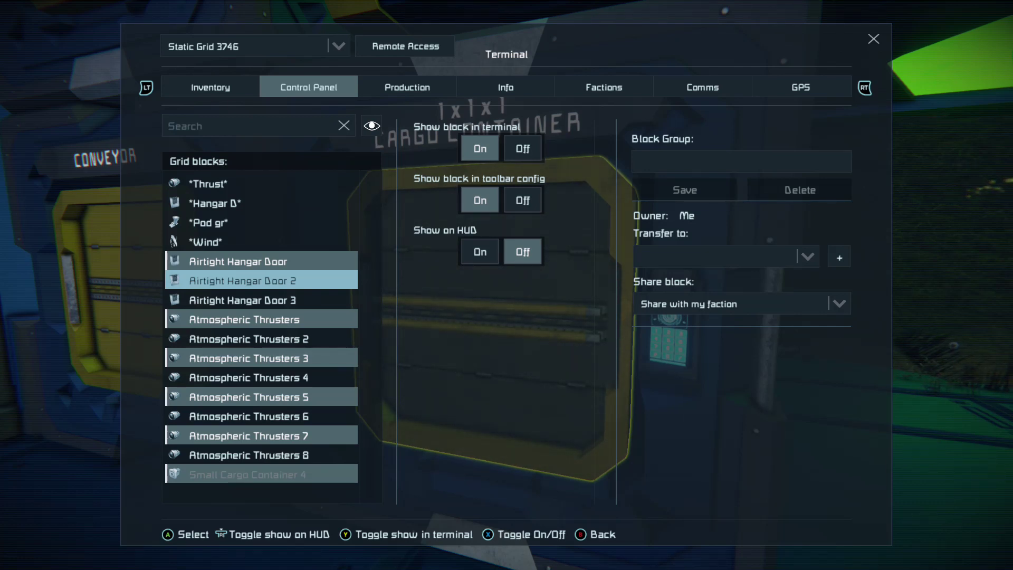
{"action": "key", "text": "Down"}
{"action": "key", "text": "Up"}
{"action": "key", "text": "Down"}
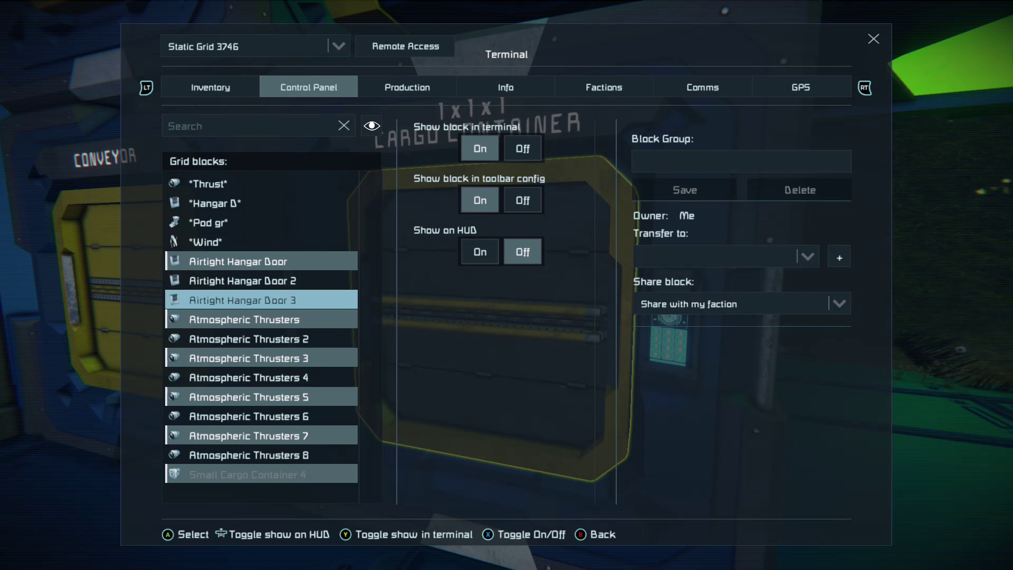
{"action": "key", "text": "Up"}
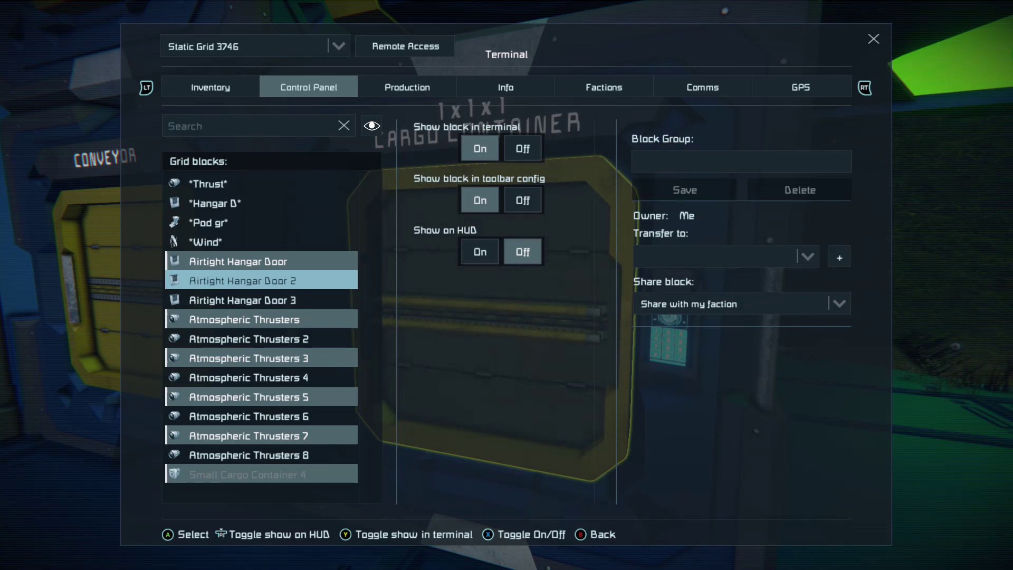
{"action": "key", "text": "Down"}
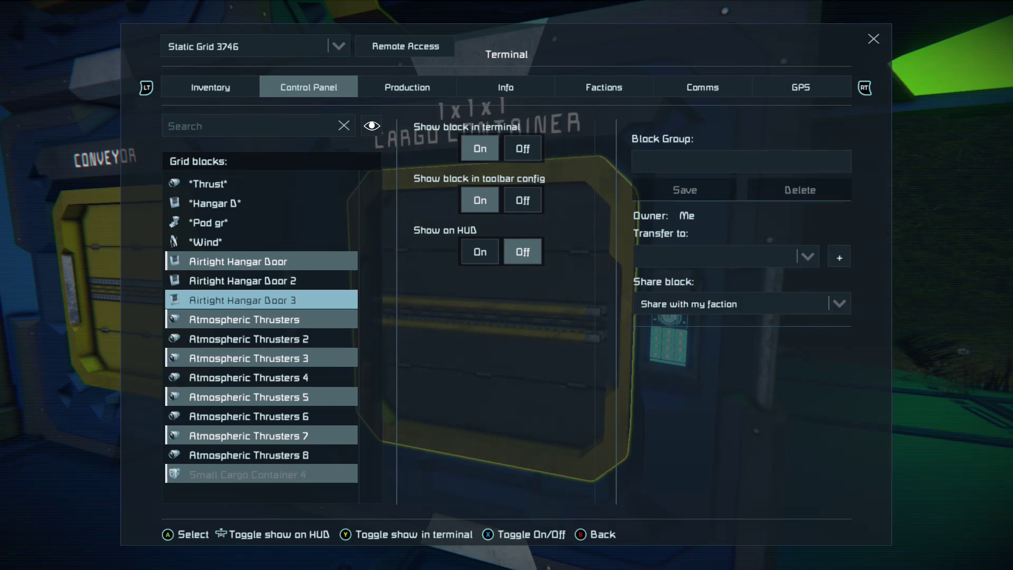
{"action": "key", "text": "Down"}
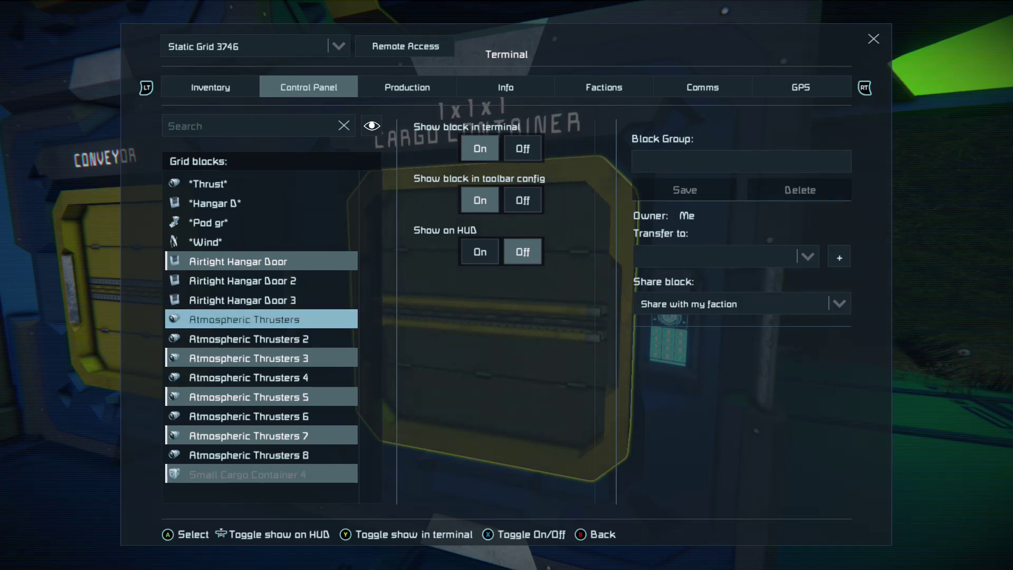
{"action": "key", "text": "Up"}
{"action": "key", "text": "Down"}
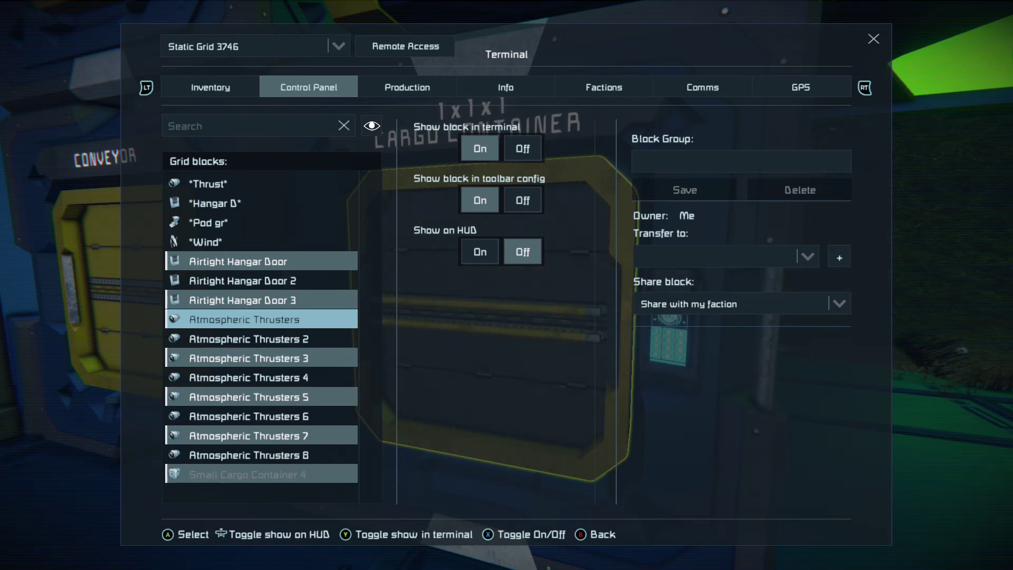
{"action": "key", "text": "Up"}
{"action": "key", "text": "Up"}
{"action": "key", "text": "Up"}
{"action": "key", "text": "Down"}
{"action": "key", "text": "Down"}
{"action": "key", "text": "Down"}
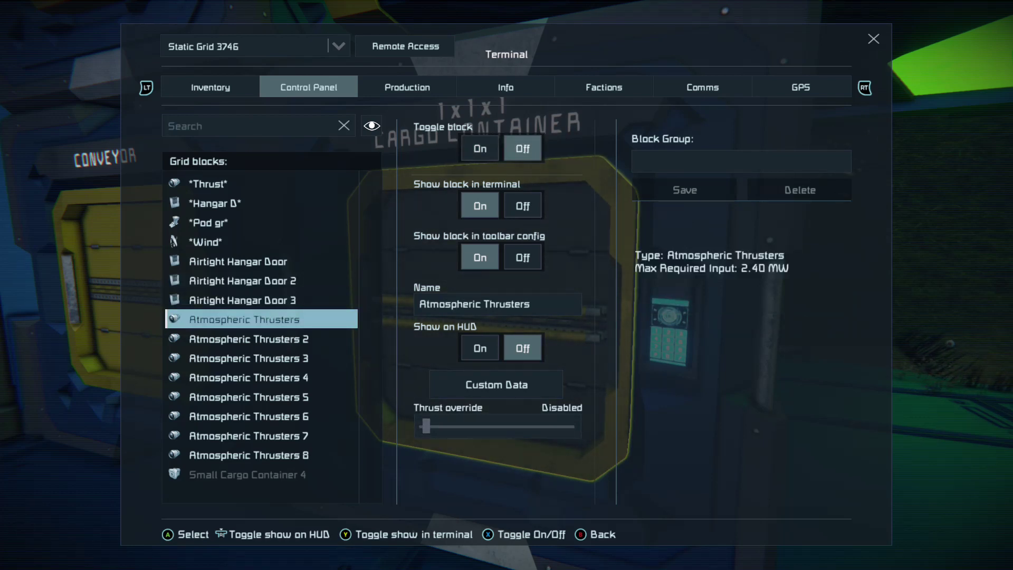
{"action": "key", "text": "Down"}
{"action": "key", "text": "Down"}
{"action": "key", "text": "Down"}
{"action": "key", "text": "Down"}
{"action": "key", "text": "Down"}
{"action": "key", "text": "Down"}
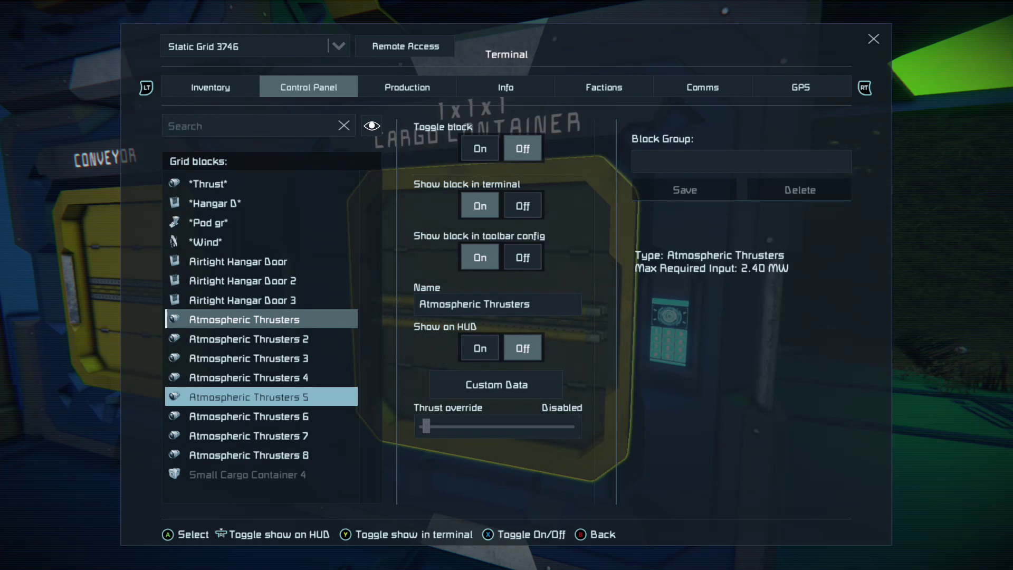
{"action": "key", "text": "Up"}
{"action": "key", "text": "Up"}
{"action": "key", "text": "Up"}
{"action": "key", "text": "Up"}
{"action": "key", "text": "Up"}
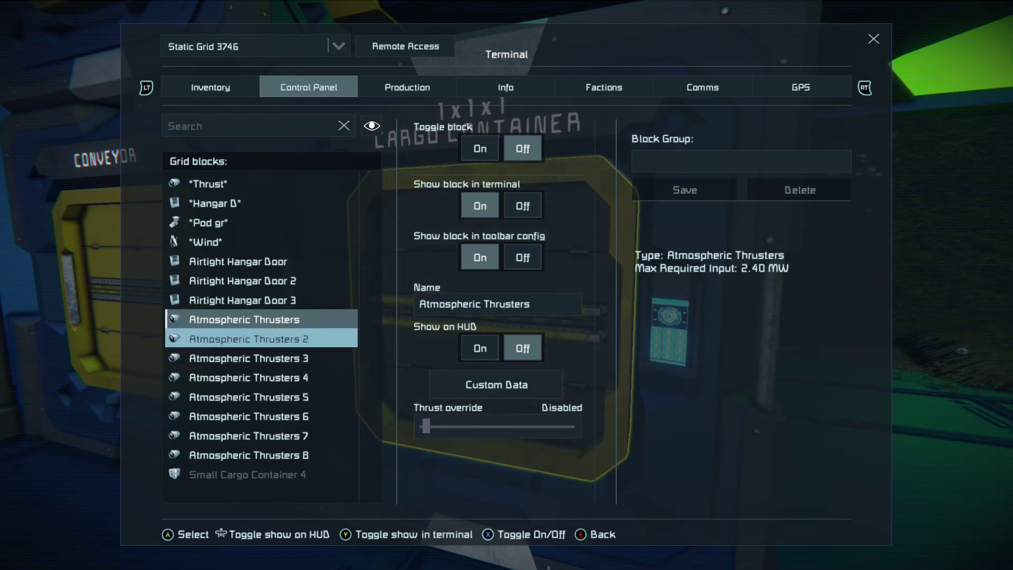
{"action": "key", "text": "Down"}
{"action": "key", "text": "Down"}
{"action": "key", "text": "Down"}
{"action": "key", "text": "Down"}
{"action": "key", "text": "Down"}
{"action": "key", "text": "Down"}
{"action": "key", "text": "Up"}
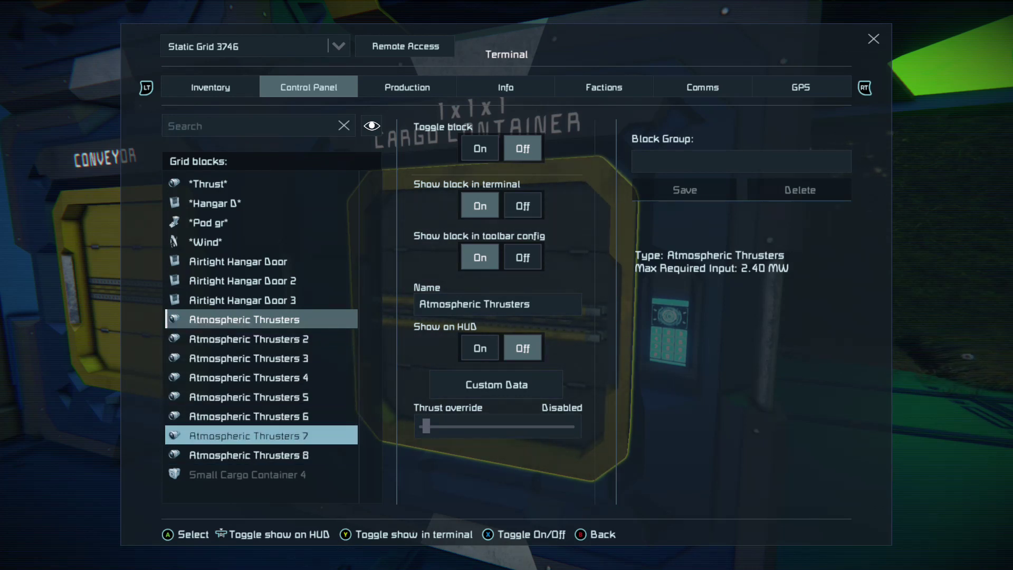
{"action": "key", "text": "Down"}
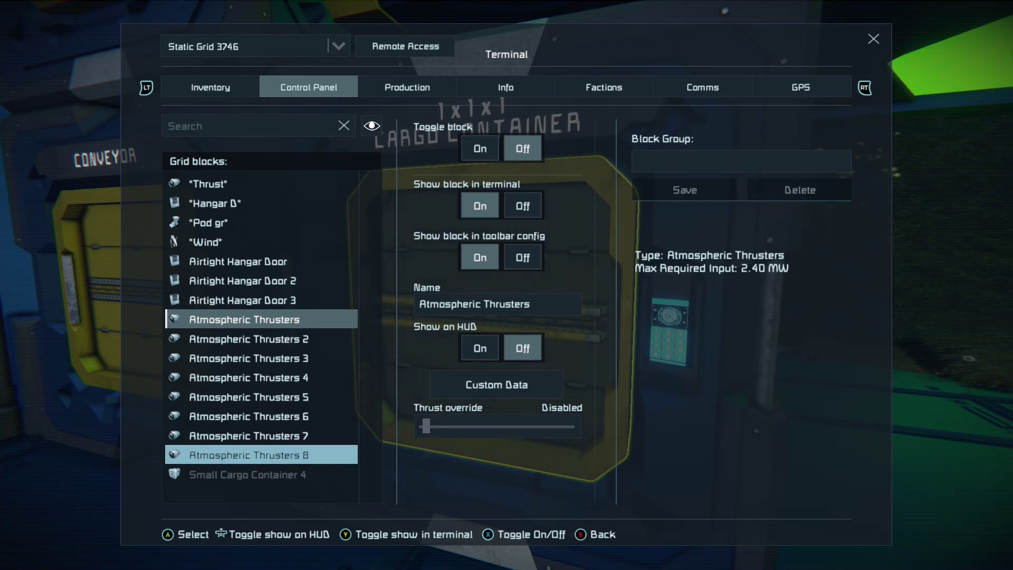
{"action": "key", "text": "shift+Up"}
{"action": "key", "text": "Up"}
{"action": "key", "text": "Up"}
{"action": "key", "text": "Up"}
{"action": "key", "text": "Up"}
{"action": "key", "text": "Up"}
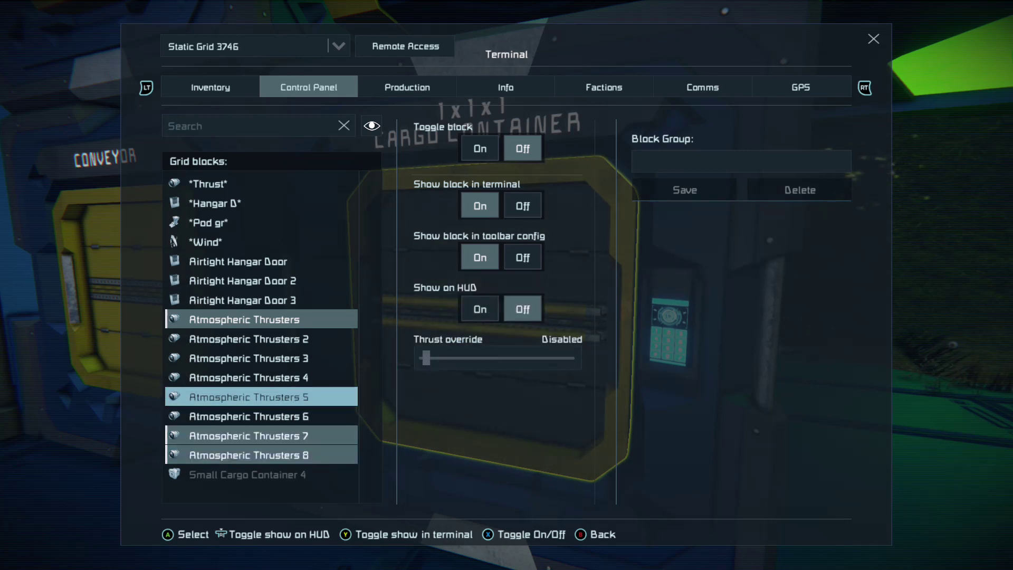
{"action": "key", "text": "shift+Down"}
{"action": "key", "text": "shift+Down"}
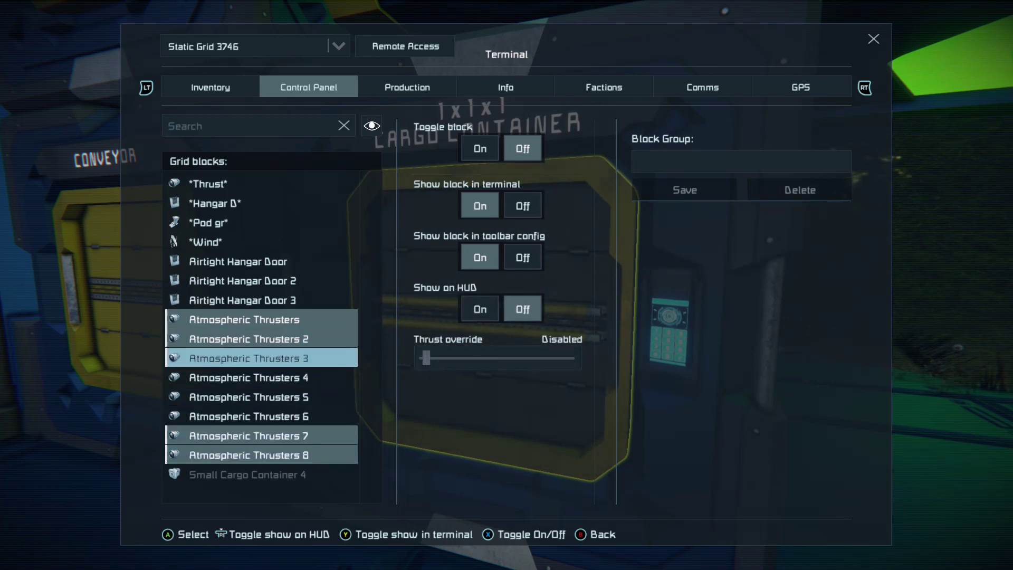
{"action": "key", "text": "Down"}
{"action": "key", "text": "Up"}
{"action": "key", "text": "Up"}
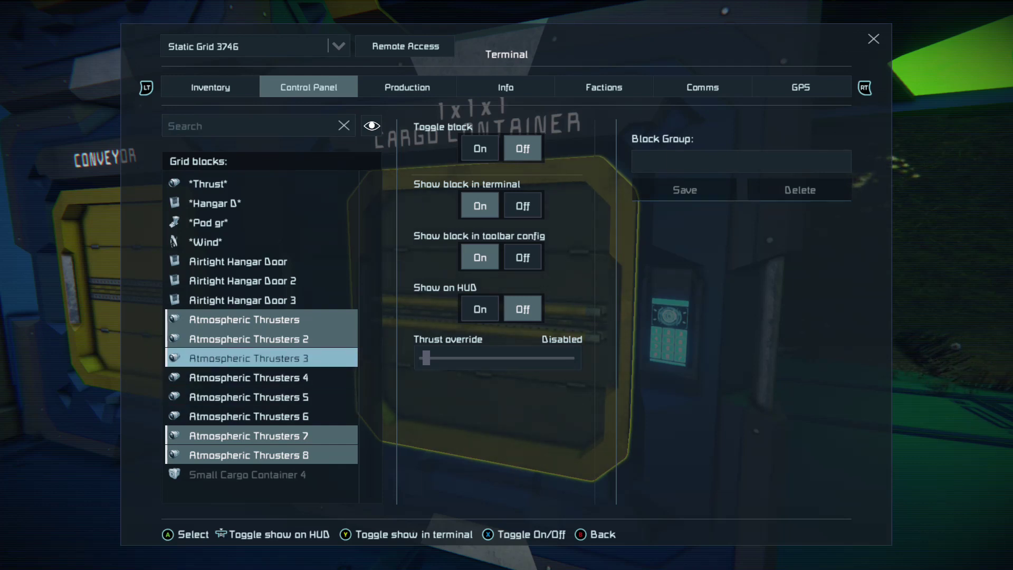
{"action": "key", "text": "Down"}
{"action": "key", "text": "Up"}
{"action": "key", "text": "Up"}
{"action": "key", "text": "Down"}
{"action": "key", "text": "Down"}
{"action": "key", "text": "Down"}
{"action": "key", "text": "Down"}
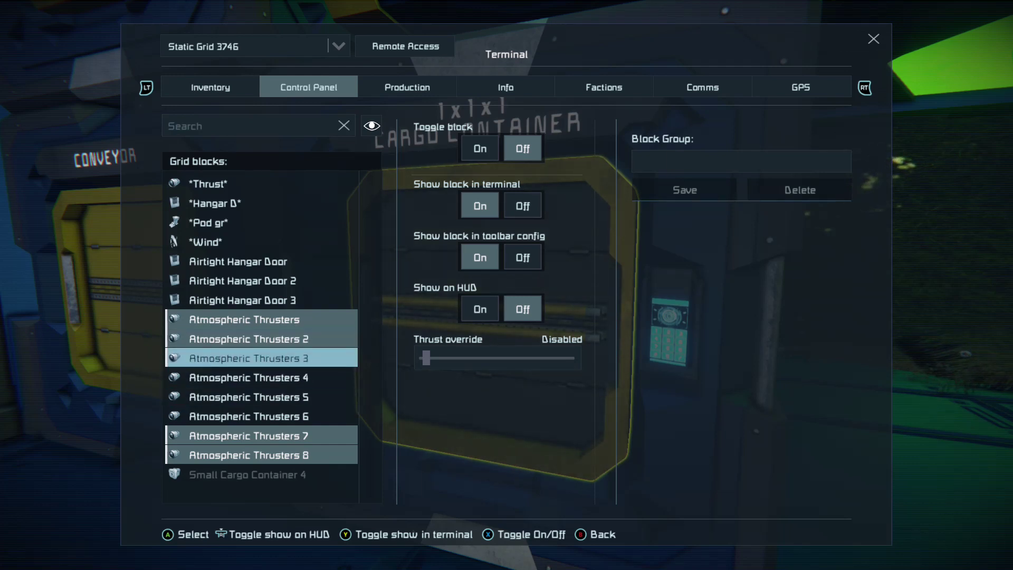
{"action": "key", "text": "Up"}
{"action": "key", "text": "Up"}
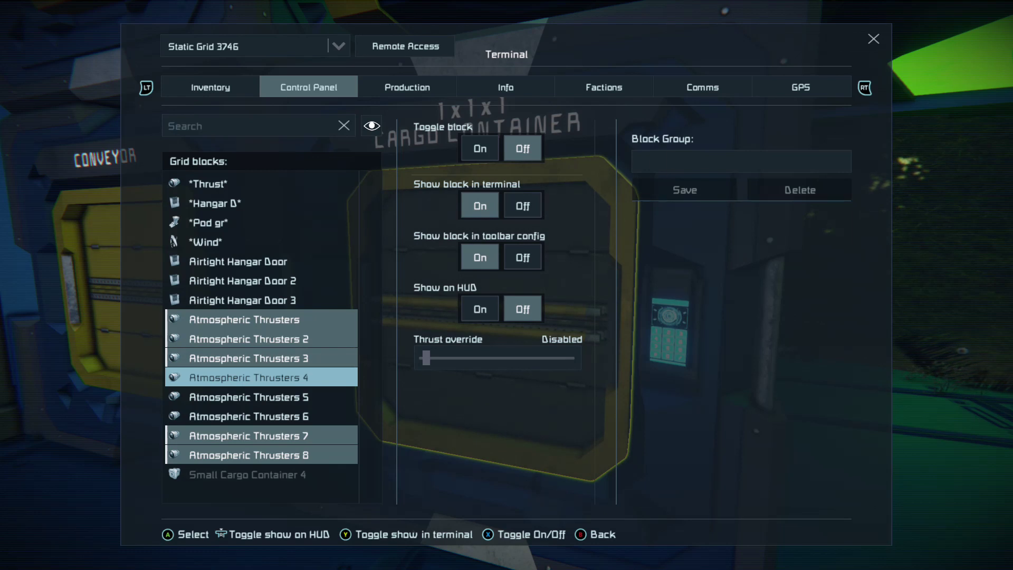
{"action": "key", "text": "Up"}
{"action": "key", "text": "Down"}
{"action": "key", "text": "Down"}
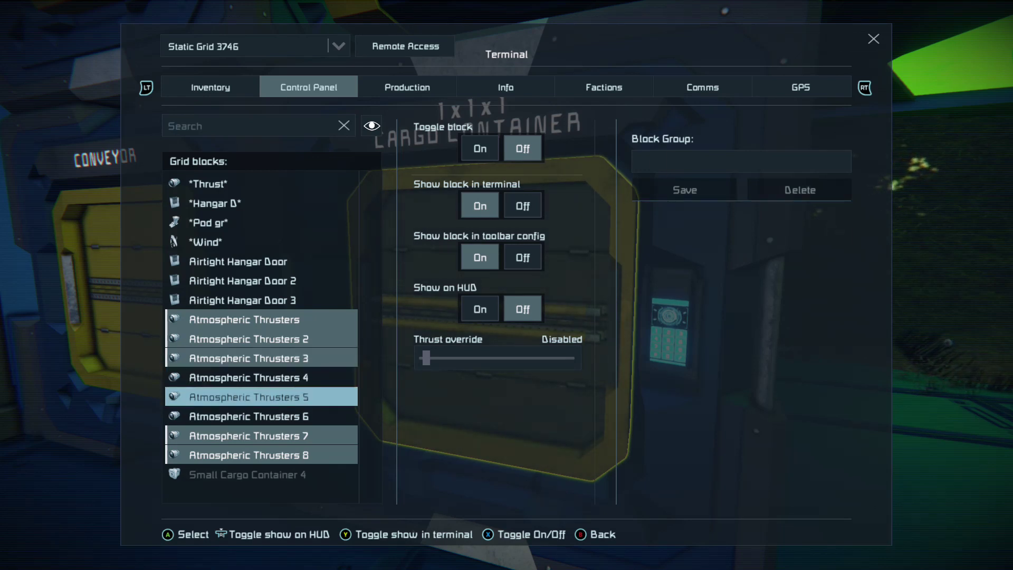
{"action": "key", "text": "Down"}
{"action": "key", "text": "Up"}
{"action": "key", "text": "Up"}
{"action": "key", "text": "Up"}
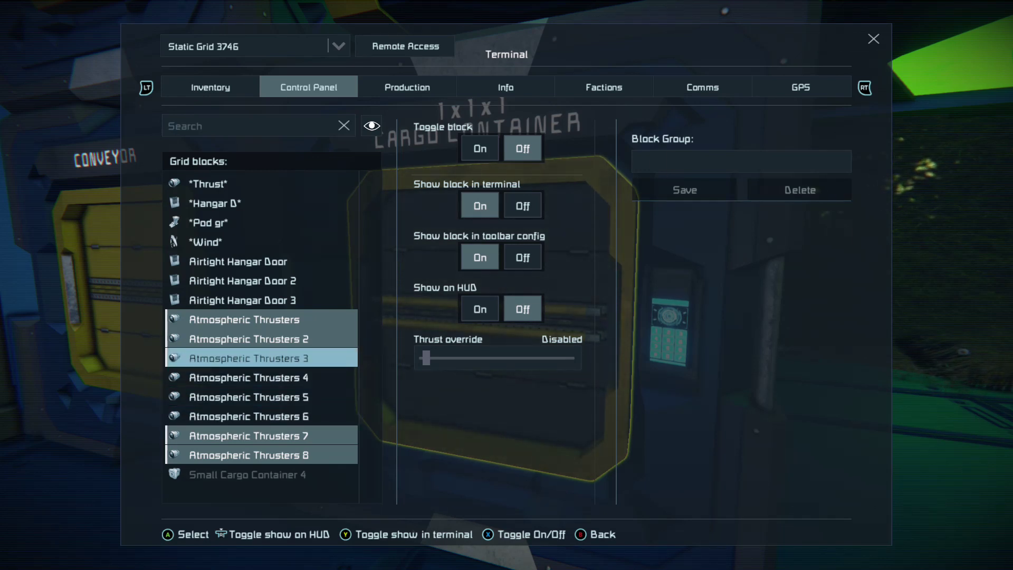
{"action": "key", "text": "Up"}
{"action": "key", "text": "Up"}
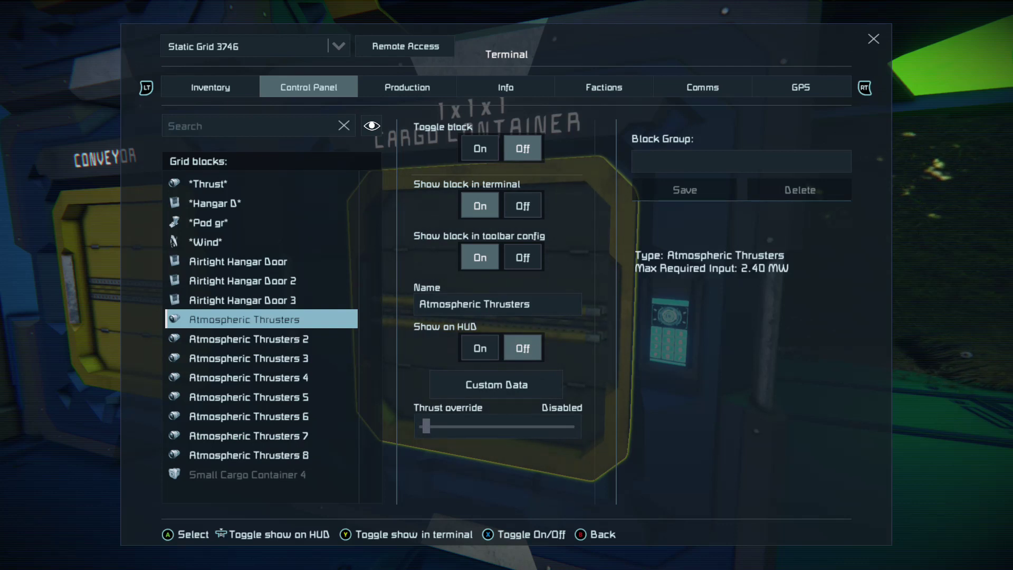
{"action": "key", "text": "Down"}
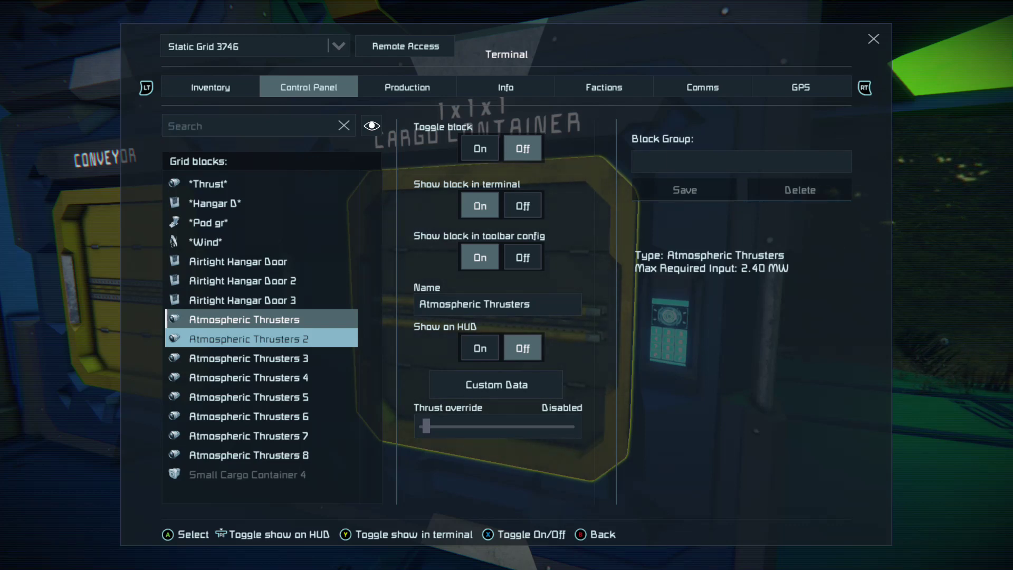
{"action": "key", "text": "Down"}
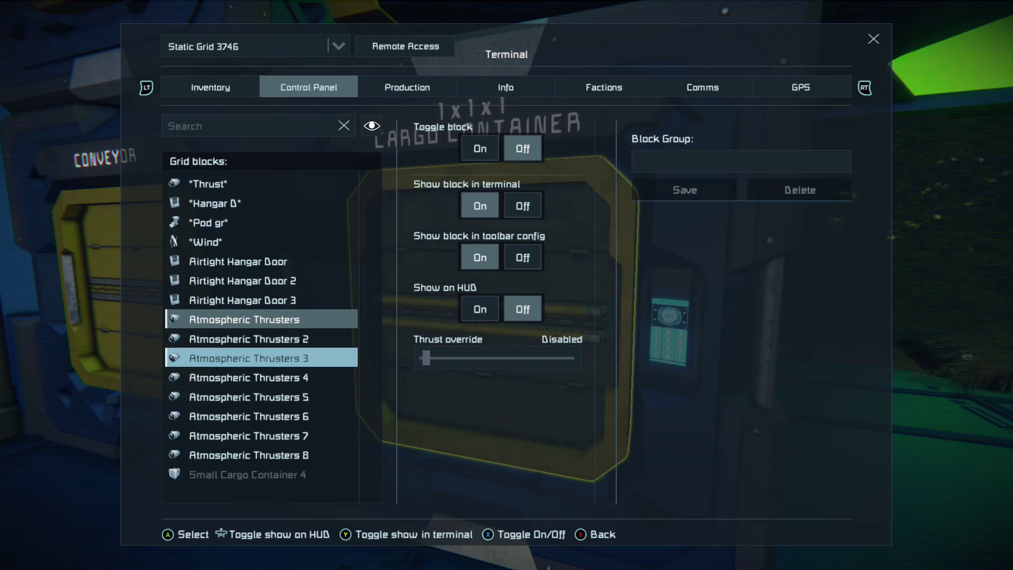
{"action": "key", "text": "Down"}
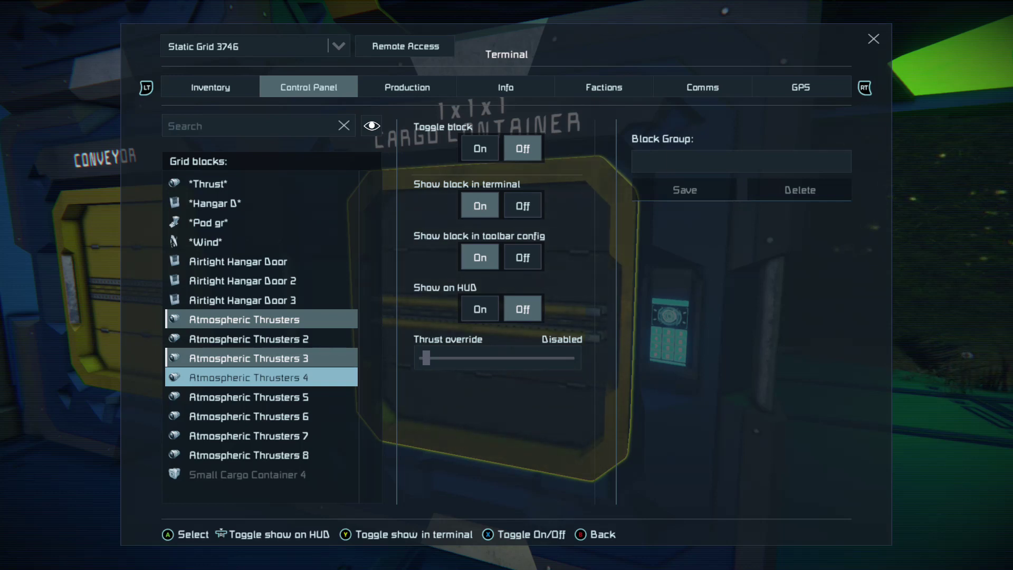
{"action": "key", "text": "Down"}
{"action": "key", "text": "Return"}
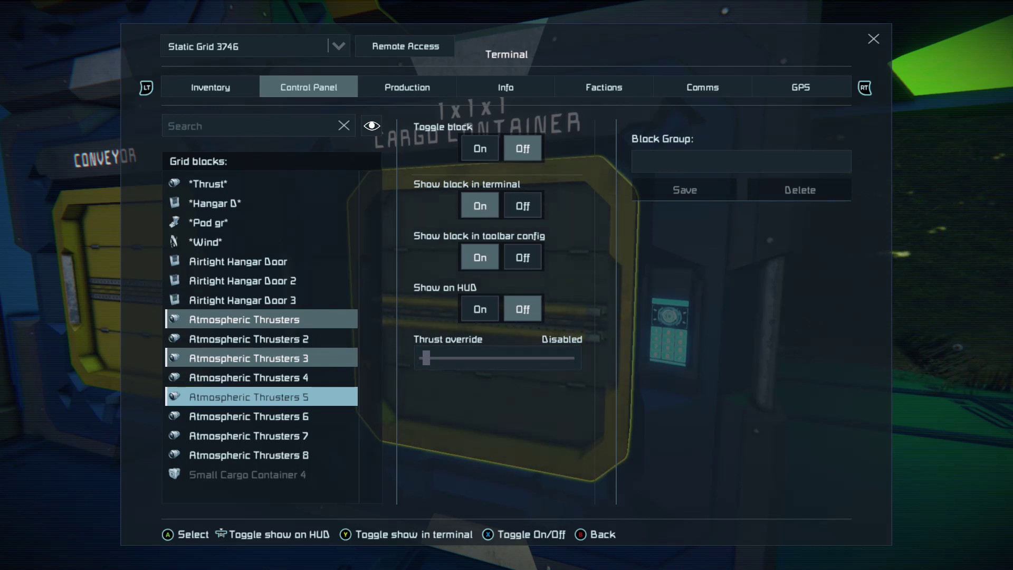
{"action": "key", "text": "Up"}
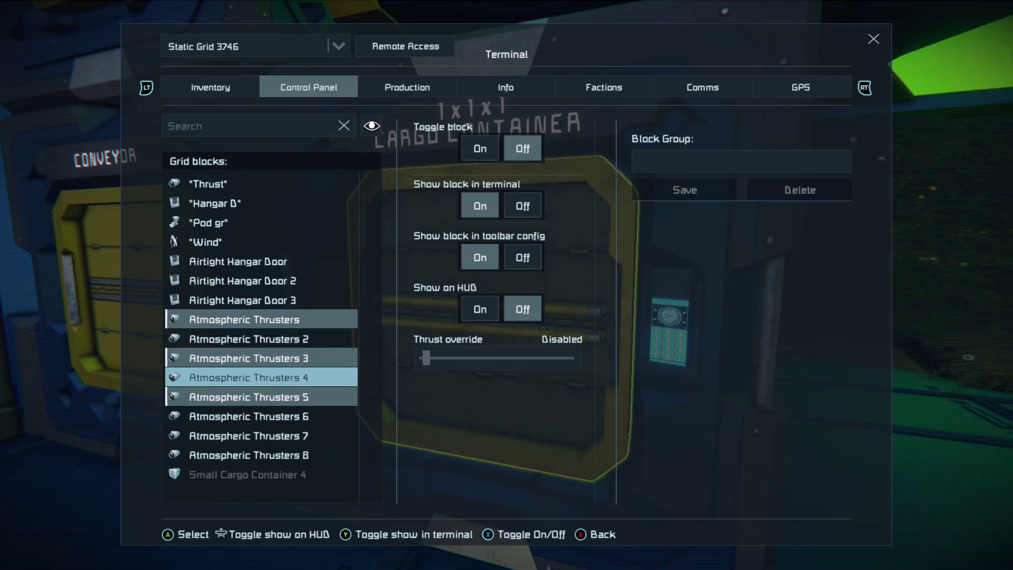
{"action": "key", "text": "Up"}
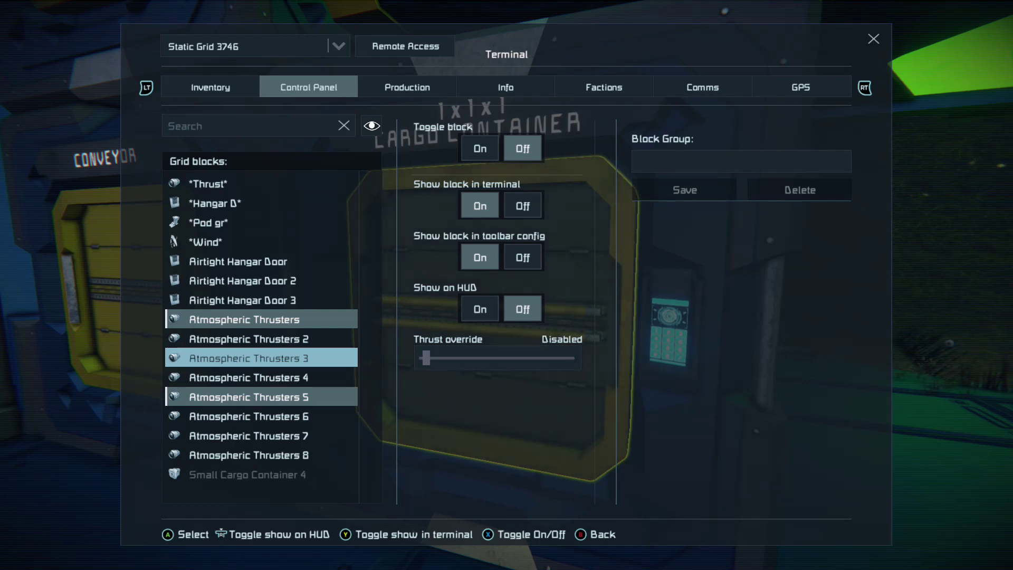
{"action": "key", "text": "Up"}
{"action": "key", "text": "Up"}
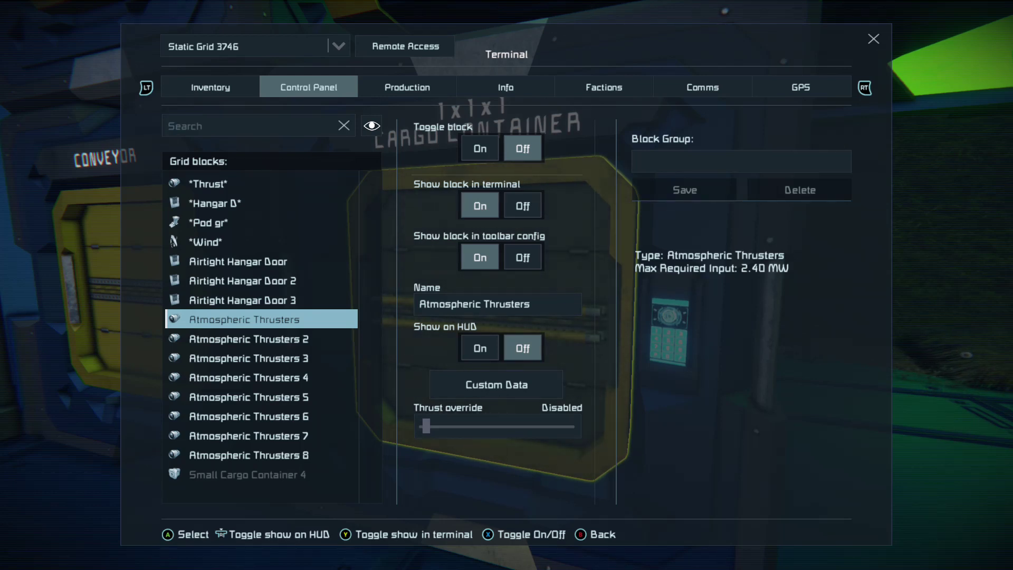
{"action": "key", "text": "Down"}
{"action": "key", "text": "Down"}
{"action": "key", "text": "Down"}
{"action": "key", "text": "Down"}
{"action": "key", "text": "Down"}
{"action": "key", "text": "Down"}
{"action": "key", "text": "Down"}
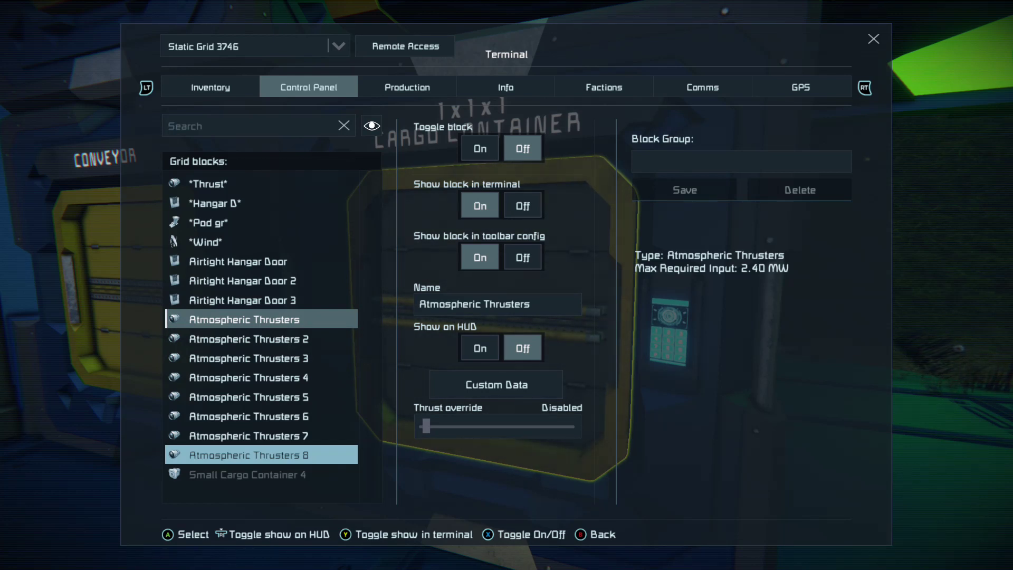
Select Atmospheric Thrusters through Thrusters 8 and set Show block in terminal to Off
{"action": "key", "text": "Up"}
{"action": "key", "text": "Up"}
{"action": "key", "text": "Up"}
{"action": "key", "text": "Up"}
{"action": "key", "text": "Up"}
{"action": "key", "text": "Up"}
{"action": "key", "text": "Up"}
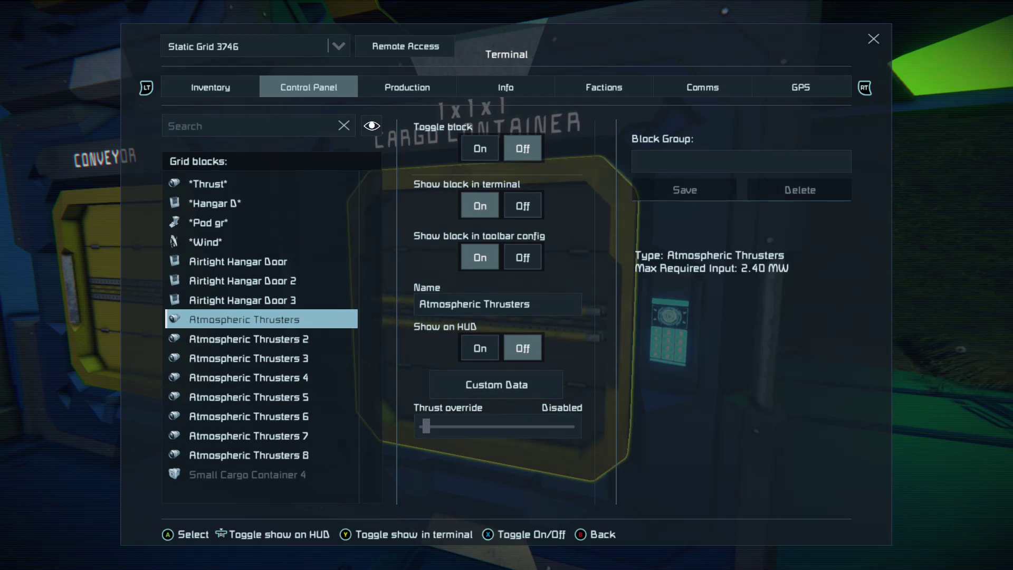
{"action": "key", "text": "shift+Down"}
{"action": "key", "text": "shift+Down"}
{"action": "key", "text": "shift+Down"}
{"action": "key", "text": "shift+Down"}
{"action": "key", "text": "shift+Down"}
{"action": "key", "text": "shift+Down"}
{"action": "key", "text": "shift+Down"}
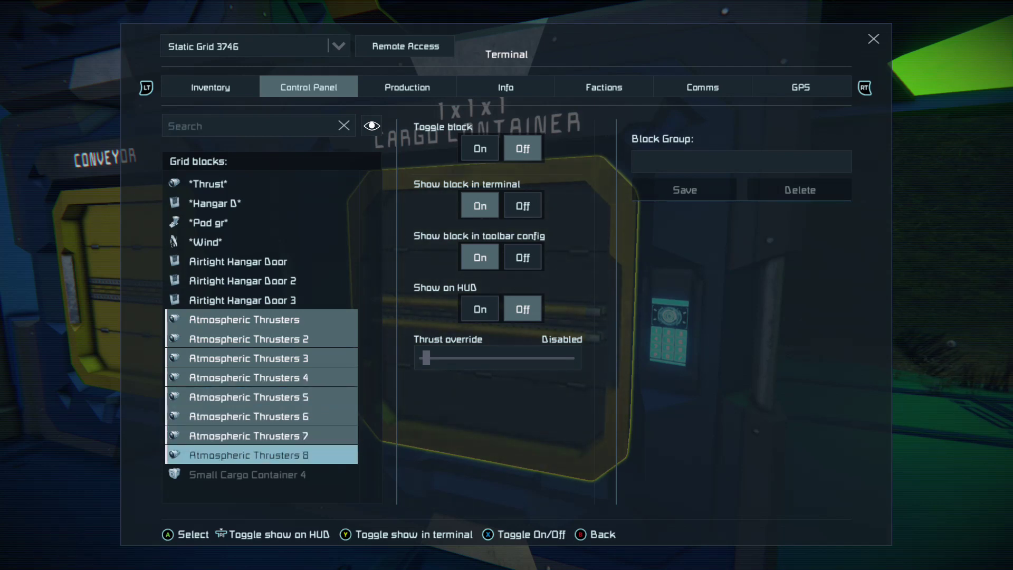
{"action": "key", "text": "y"}
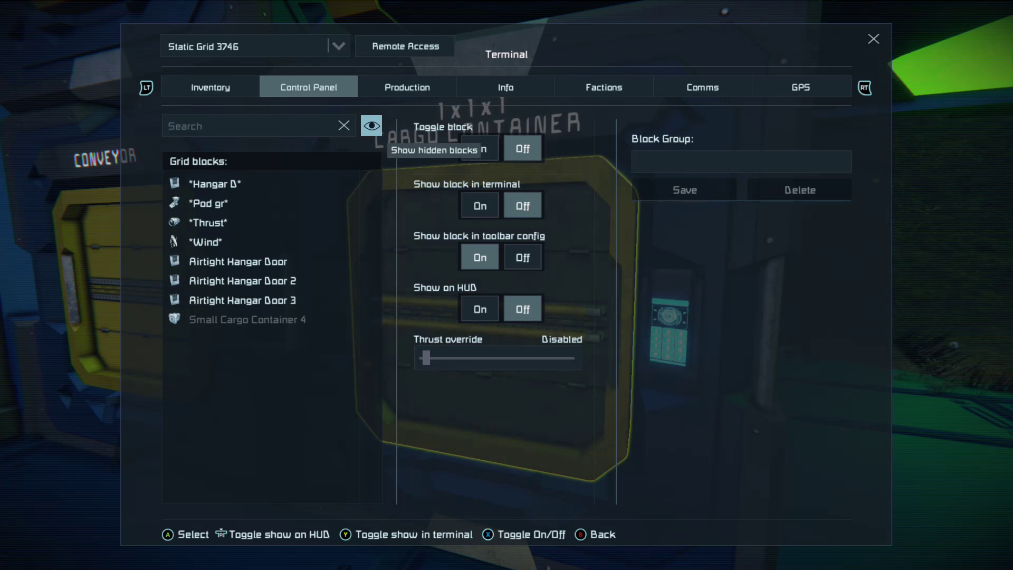
{"action": "left_click", "coordinate": [371, 126]}
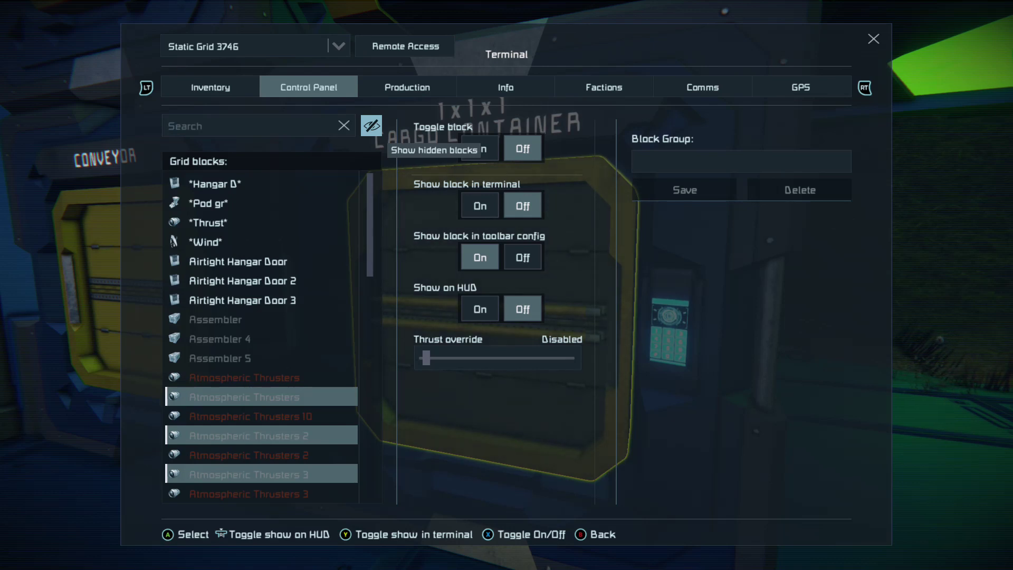
{"action": "left_click", "coordinate": [371, 126]}
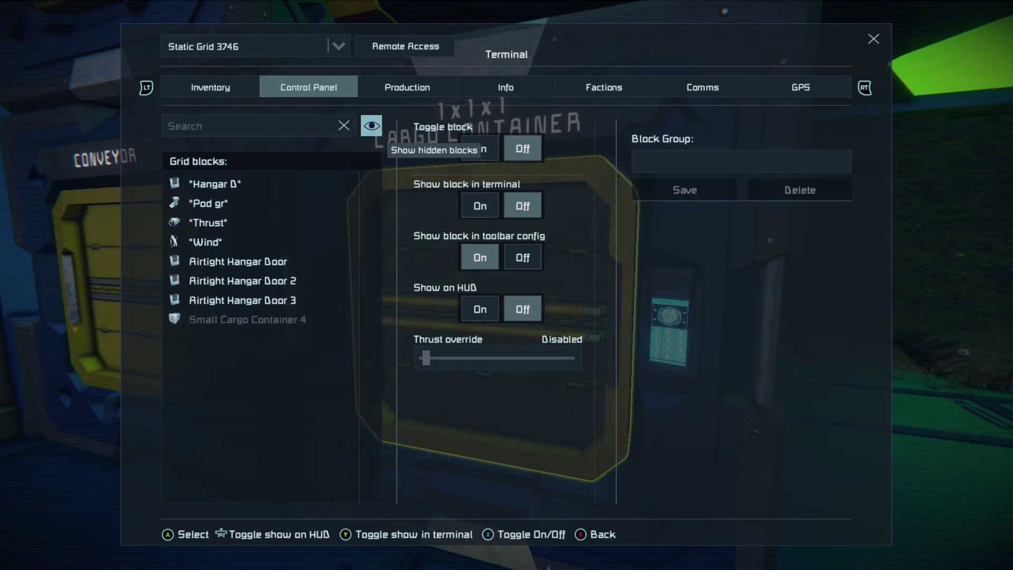
Search the block list for 'Thrust' and select the *Thrust* group
{"action": "key", "text": "Left"}
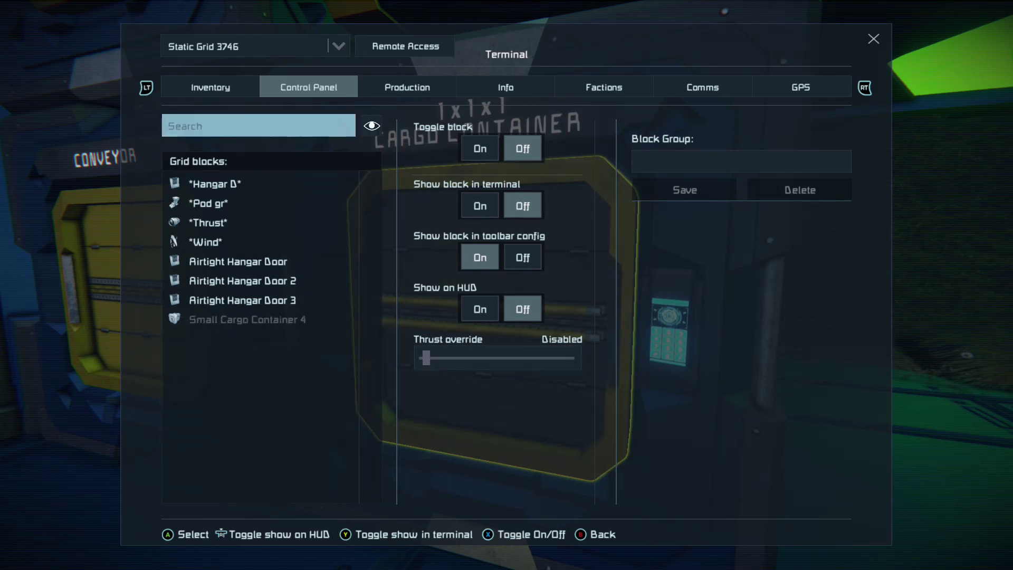
{"action": "left_click", "coordinate": [169, 126]}
{"action": "type", "text": "Thrust"}
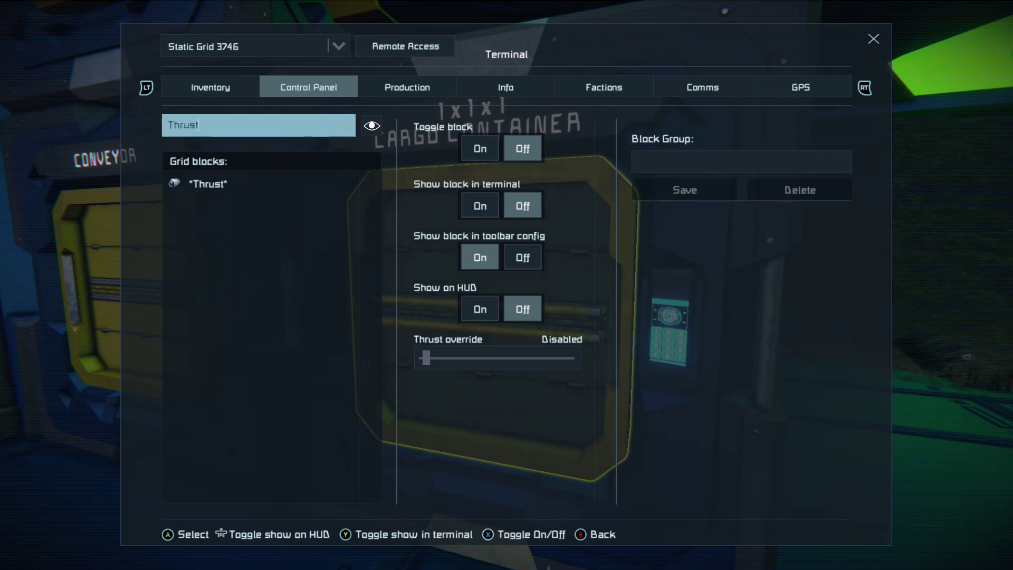
{"action": "key", "text": "Tab"}
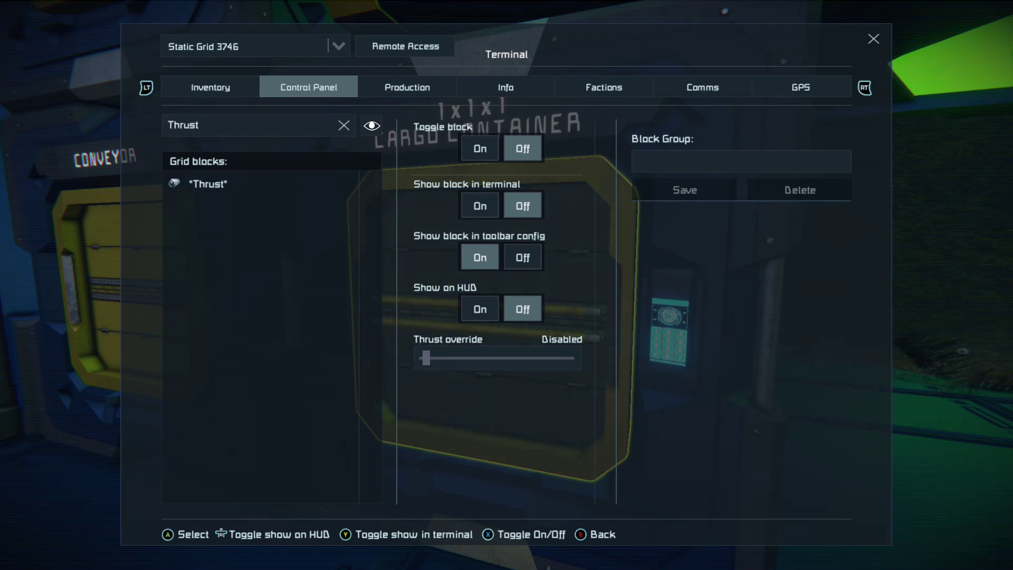
{"action": "left_click", "coordinate": [208, 184]}
Toggle show hidden blocks on, then off again, and close the terminal
{"action": "key", "text": "Up"}
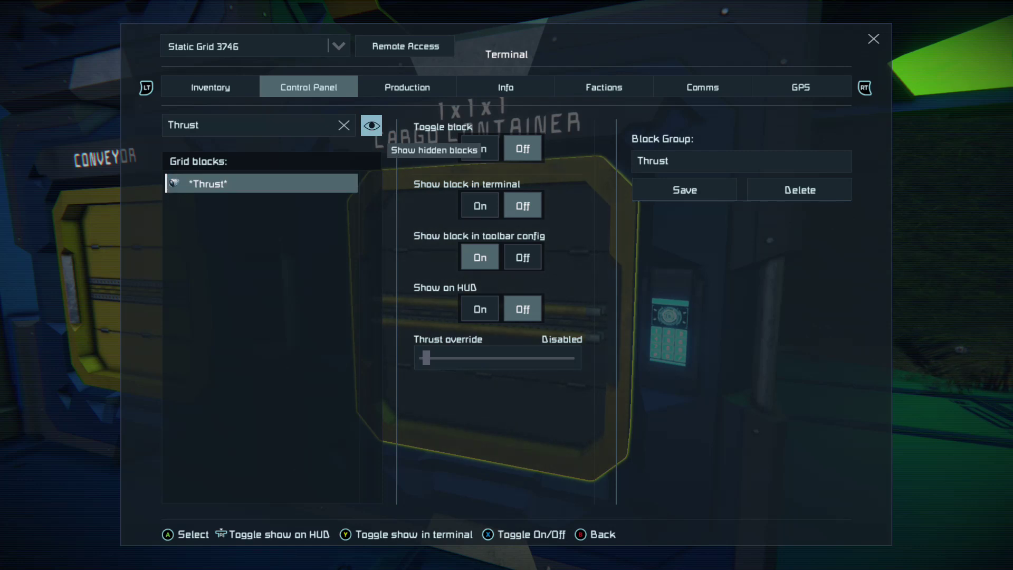
{"action": "key", "text": "Down"}
{"action": "key", "text": "Up"}
{"action": "key", "text": "Return"}
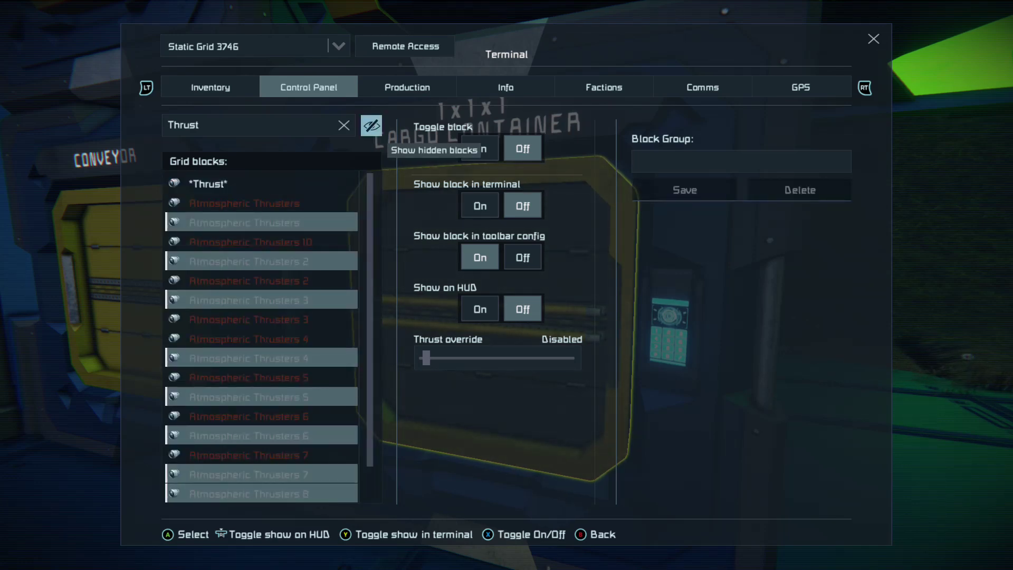
{"action": "key", "text": "Return"}
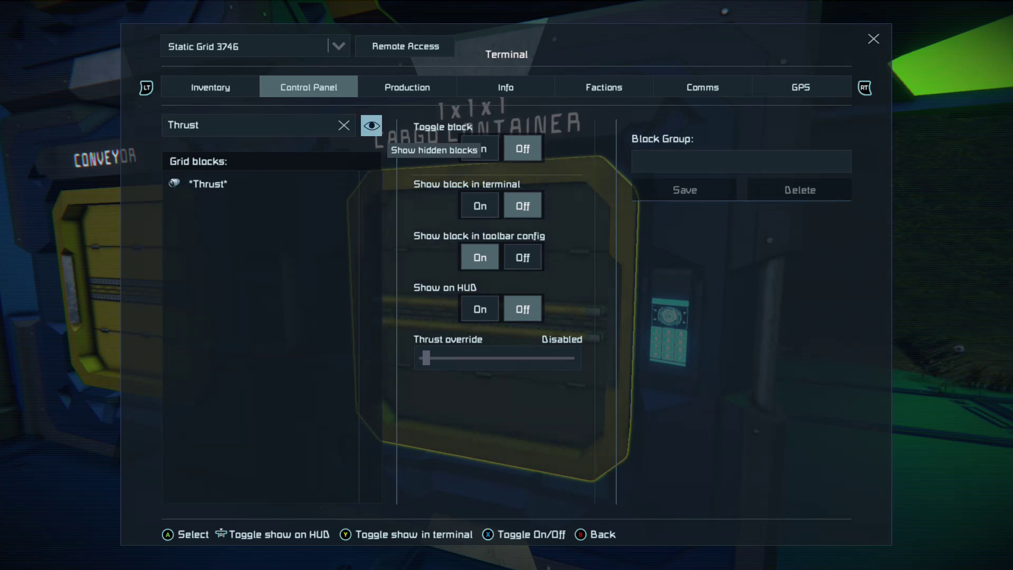
{"action": "key", "text": "Escape"}
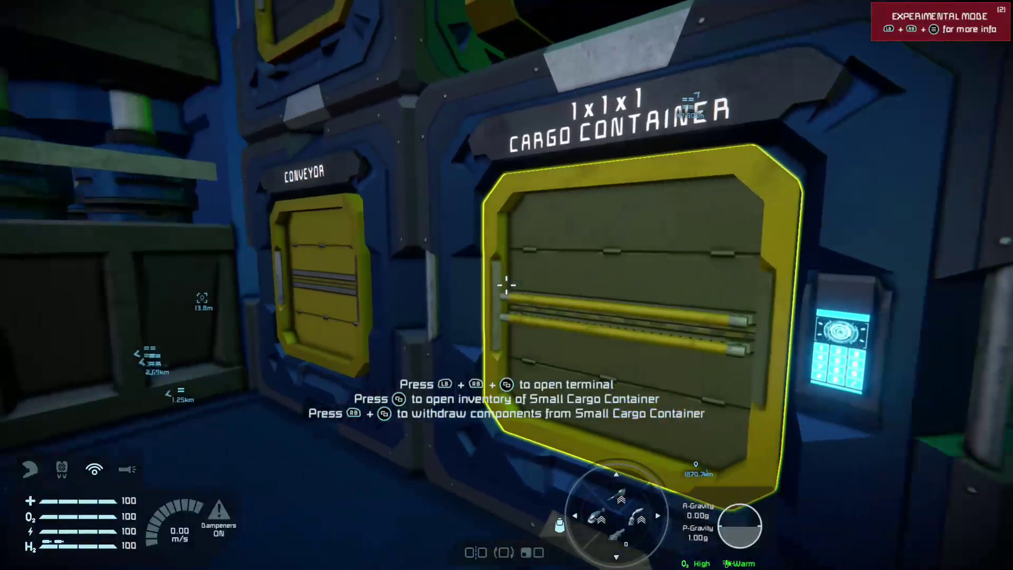
Leave the terminal and walk across the base floor past the refinery and cargo containers
{"action": "mouse_move", "coordinate": [506, 284]}
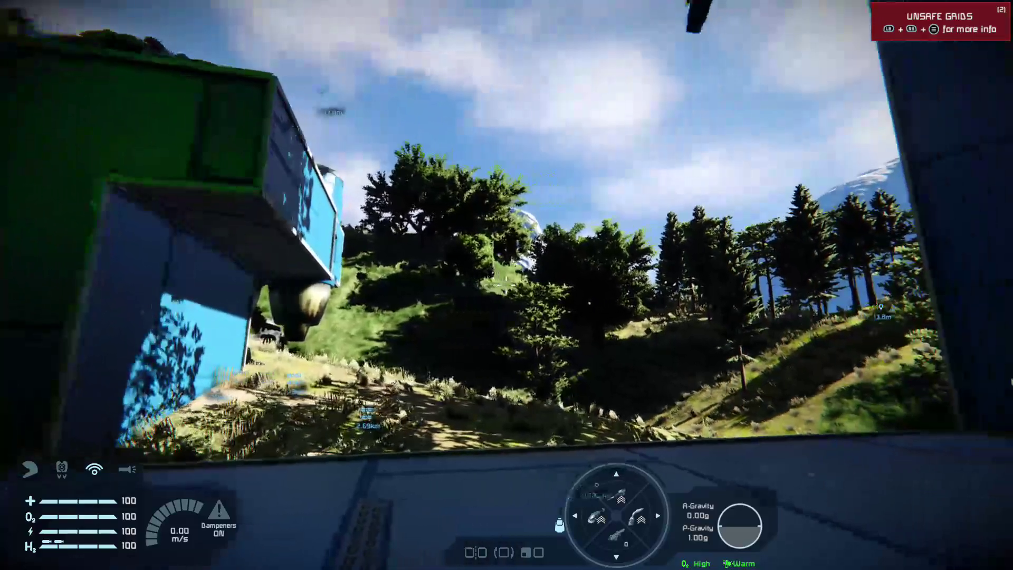
{"action": "key", "text": "w"}
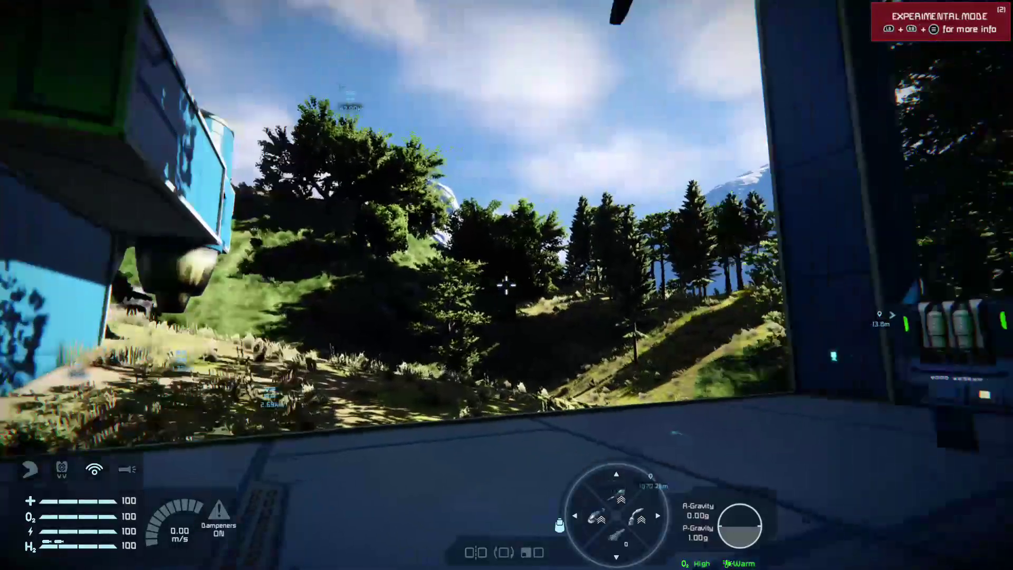
{"action": "key", "text": "w"}
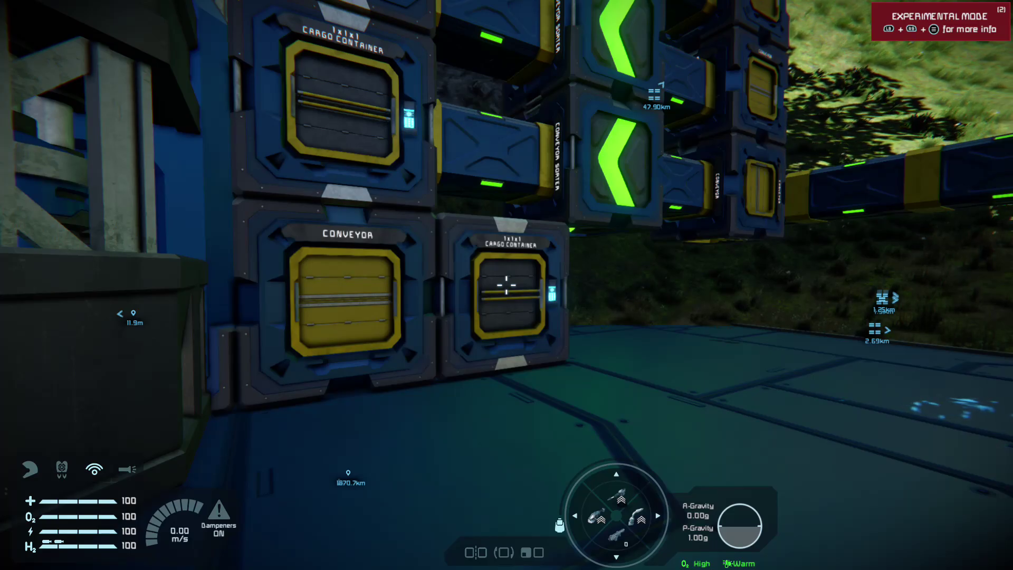
{"action": "key", "text": "w"}
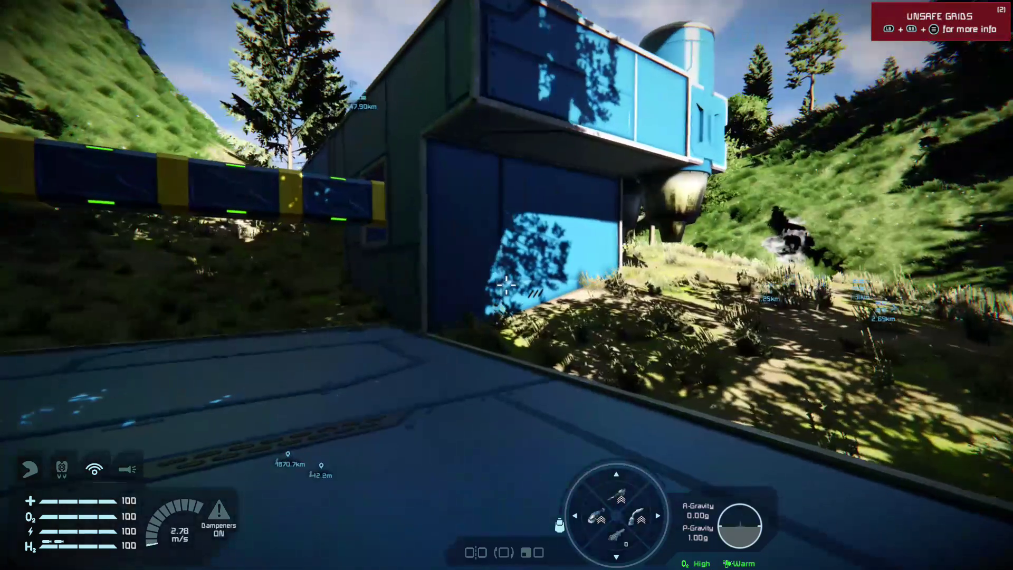
{"action": "key", "text": "w"}
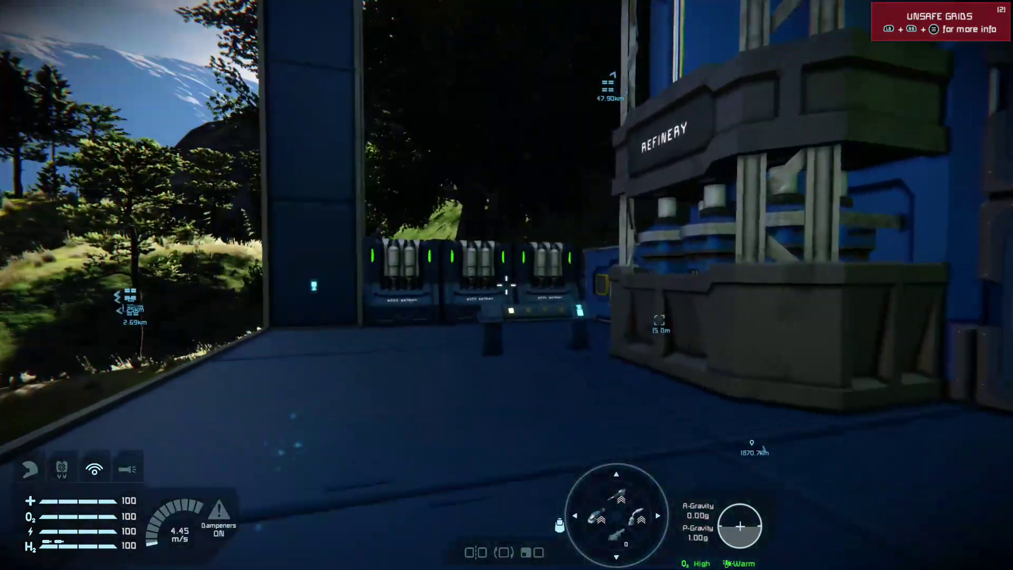
Walk up to the hangar button panel and activate Hangar D to move the doors
{"action": "key", "text": "w"}
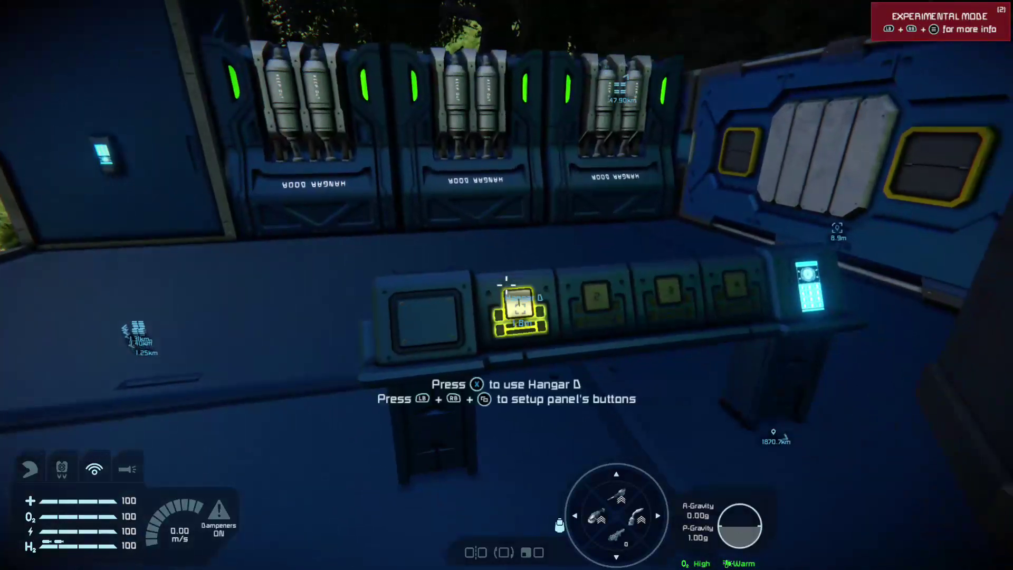
{"action": "key", "text": "f"}
{"action": "key", "text": "s"}
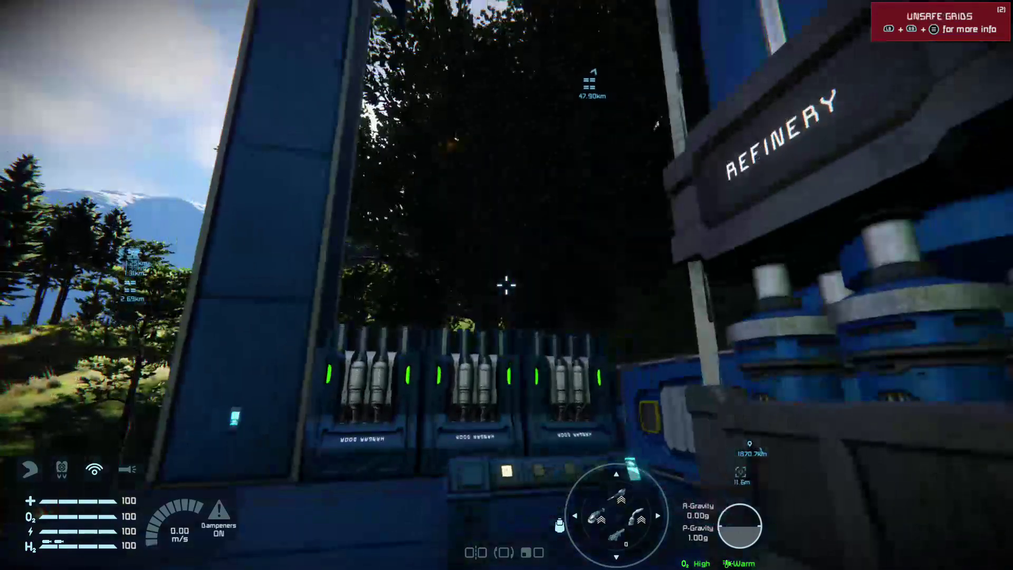